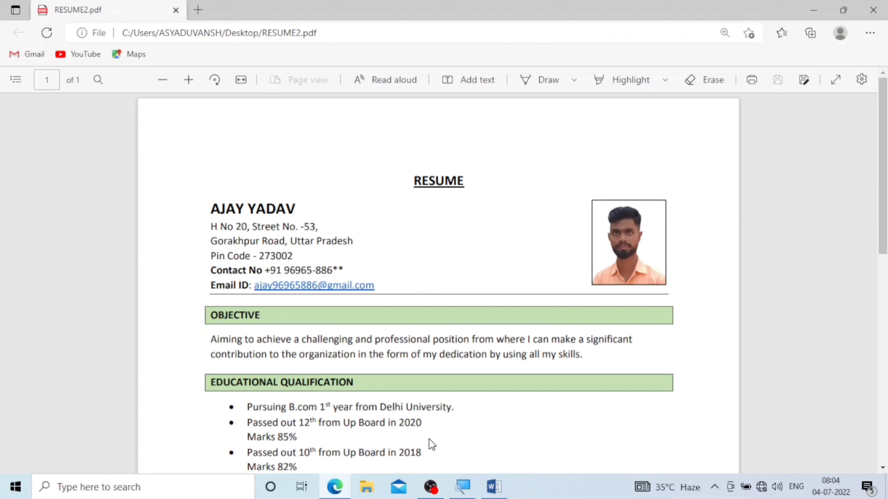
After reviewing the sample PDF, type RESUME on the first line of the blank Word document.
scroll(430, 426, "down", 5)
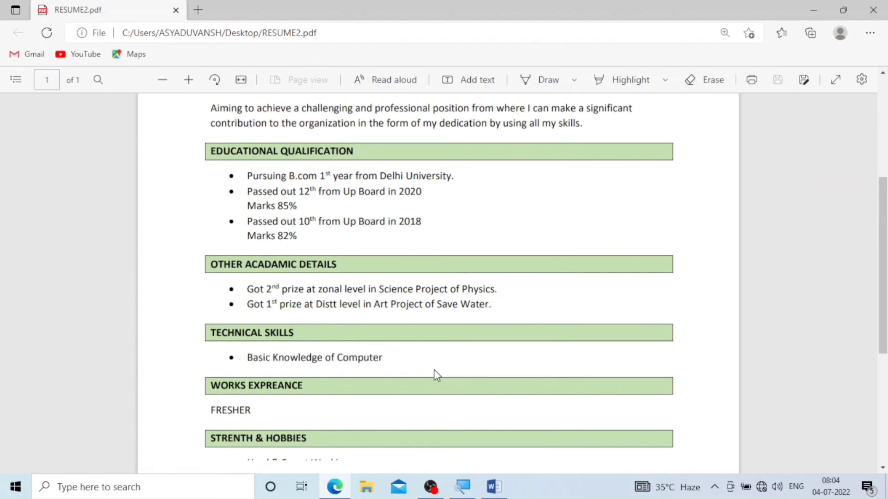
scroll(435, 371, "up", 5)
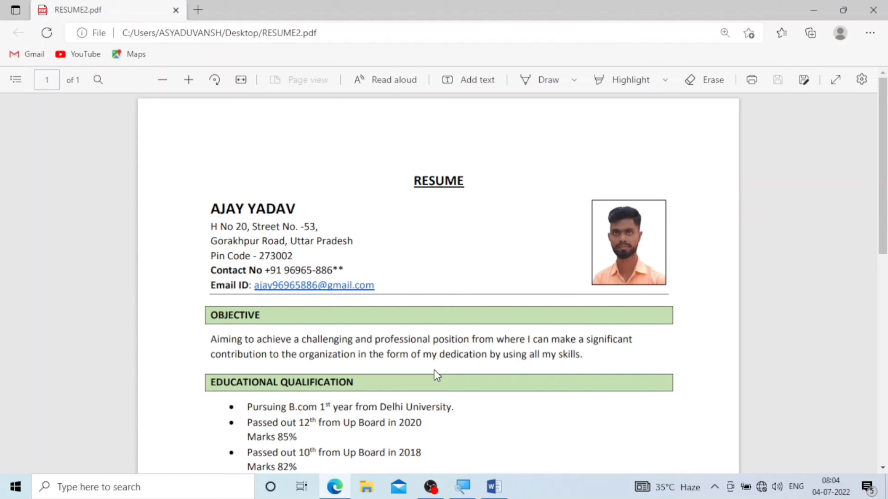
scroll(434, 368, "down", 5)
scroll(430, 357, "down", 8)
scroll(429, 354, "up", 9)
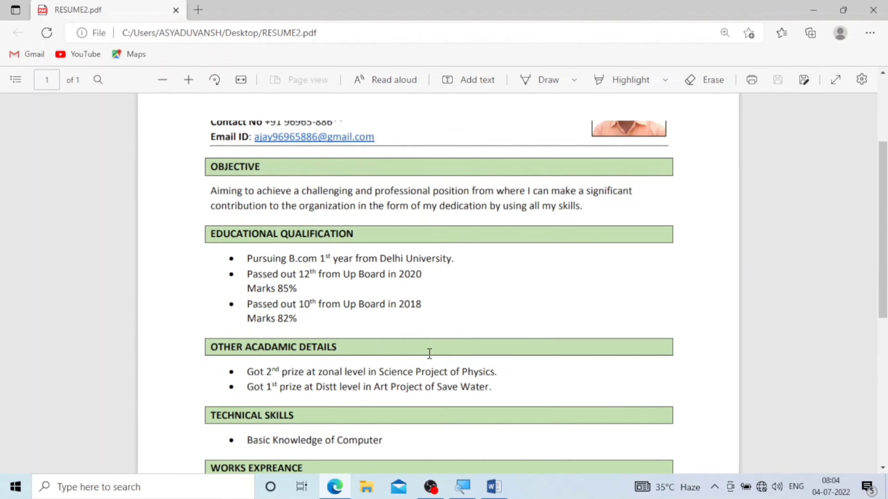
scroll(430, 354, "up", 5)
scroll(430, 354, "down", 5)
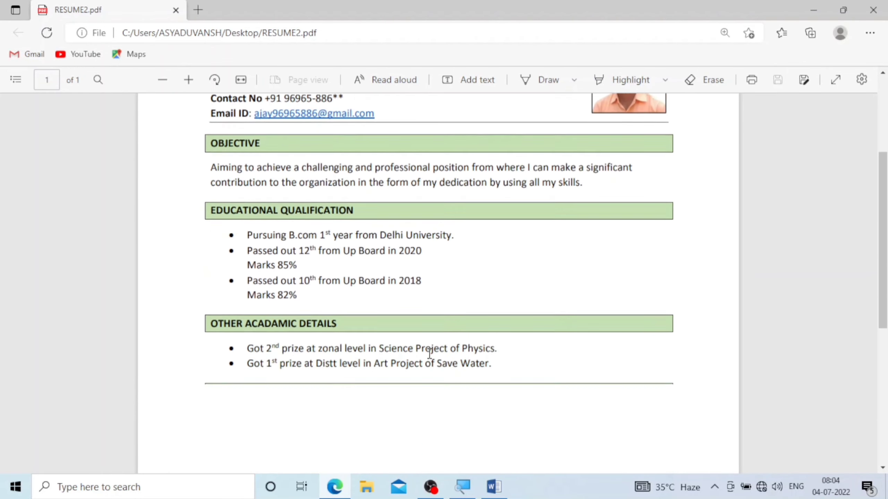
scroll(430, 354, "down", 7)
scroll(430, 354, "up", 7)
scroll(416, 355, "up", 5)
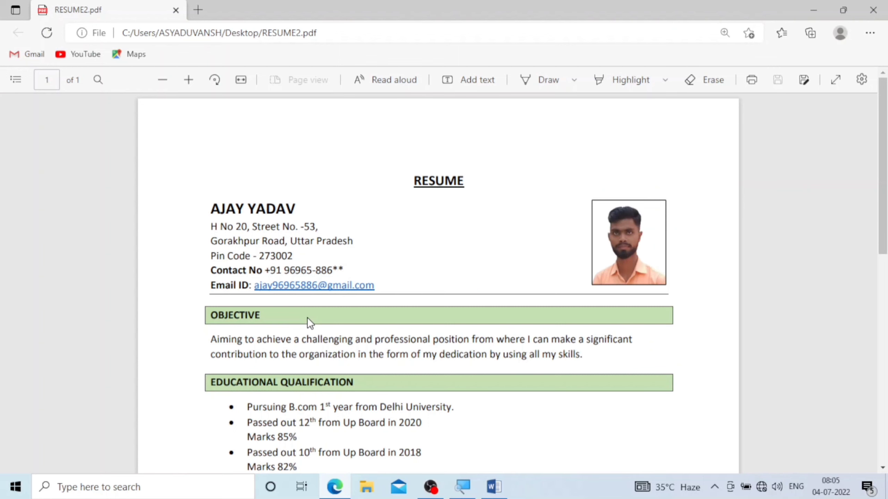
scroll(305, 318, "down", 9)
scroll(319, 315, "down", 3)
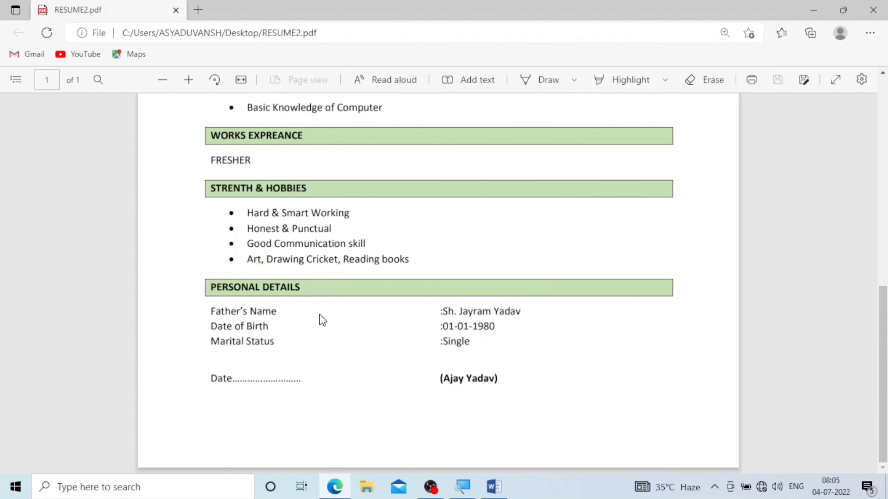
scroll(319, 315, "up", 3)
scroll(351, 320, "up", 8)
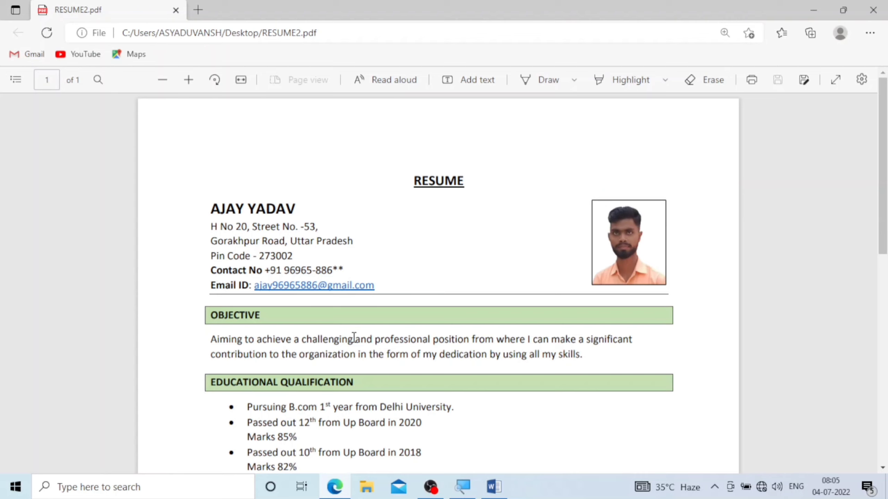
left_click(494, 487)
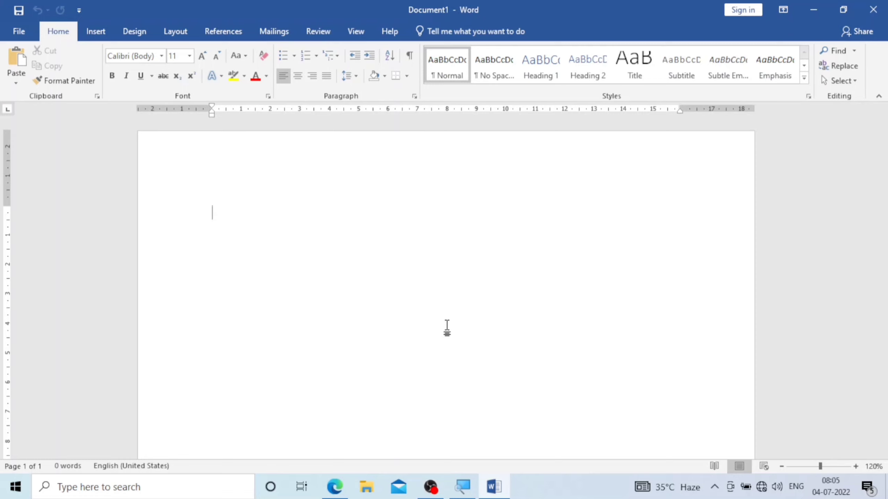
type("RE")
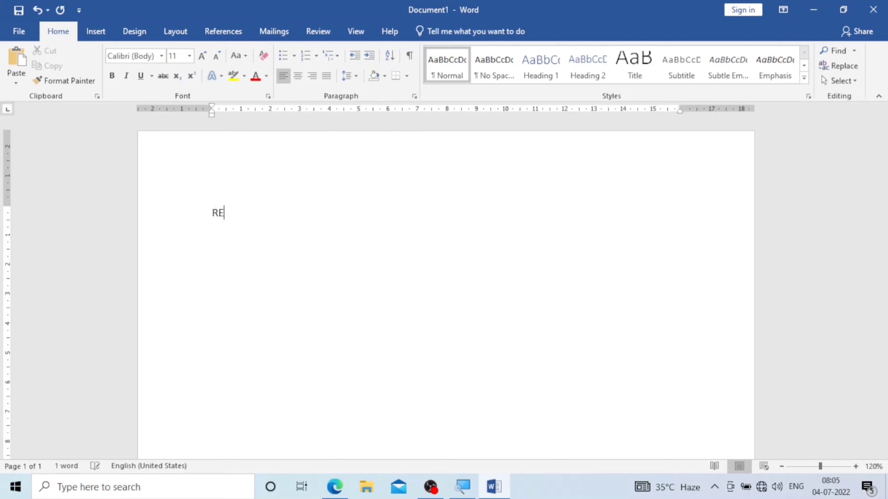
type("SUME")
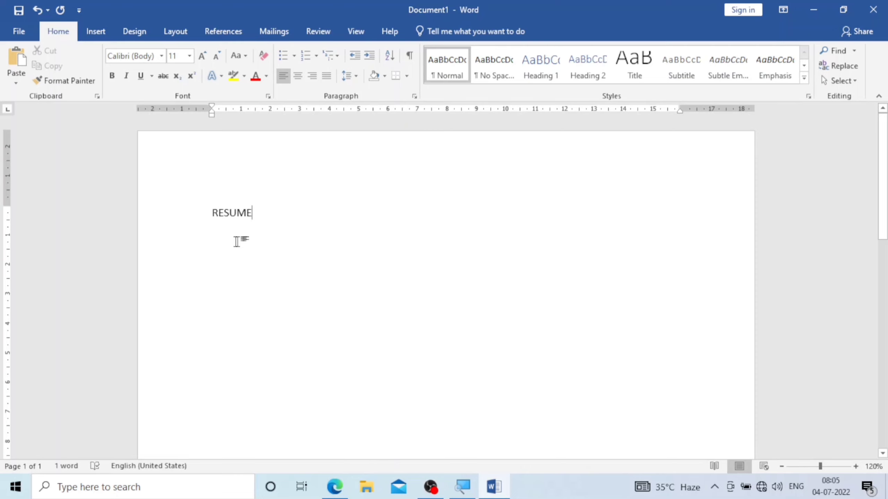
Make RESUME a centred, bold, underlined 14 pt title and start a new line below.
left_click(299, 78)
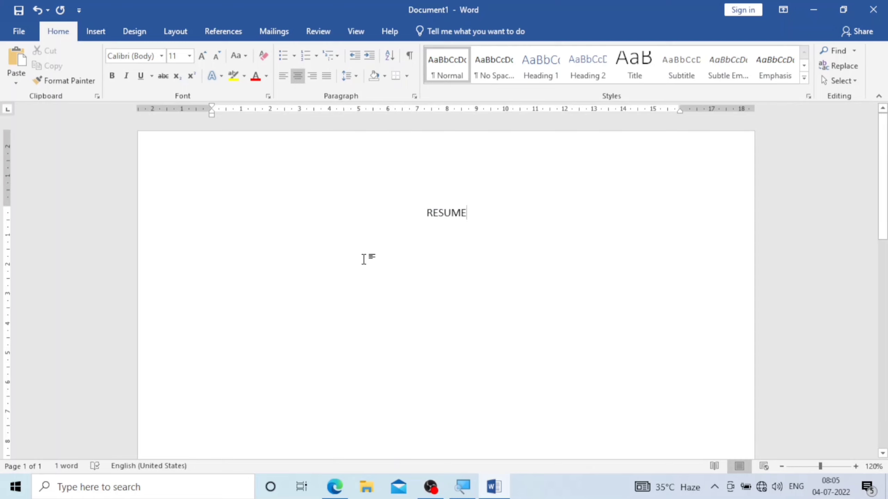
left_click_drag(482, 211, 420, 222)
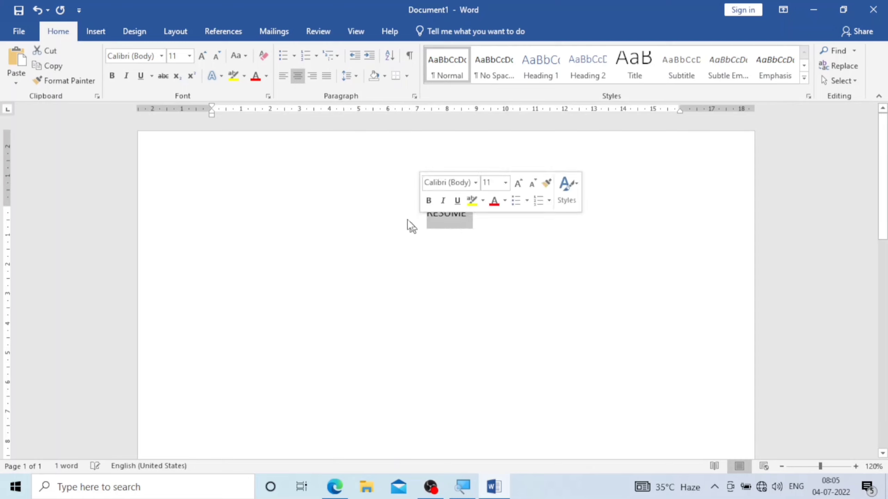
left_click(113, 77)
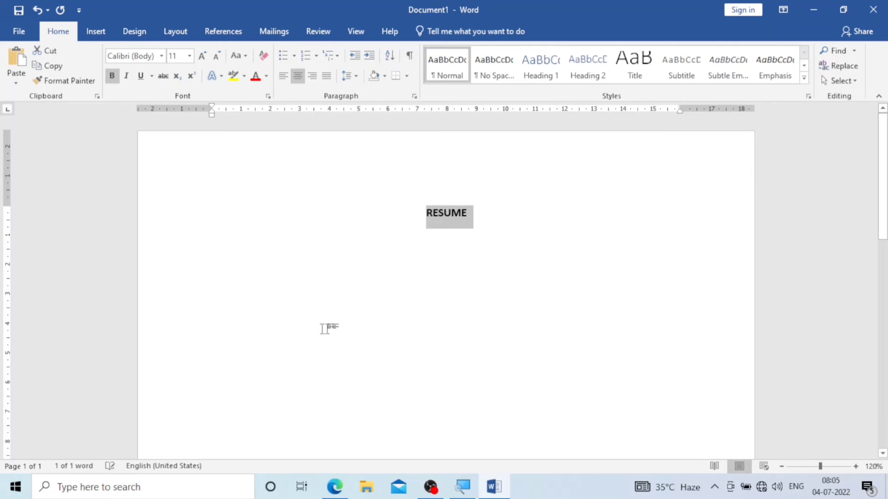
left_click(139, 79)
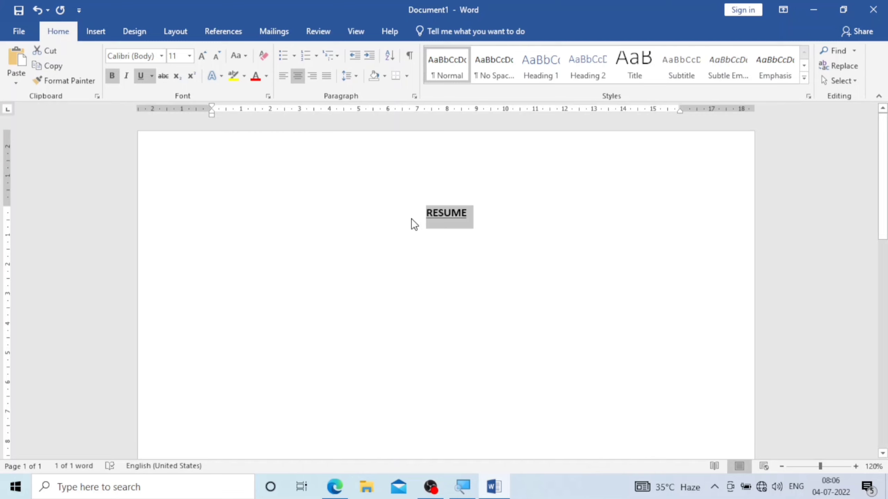
left_click(202, 56)
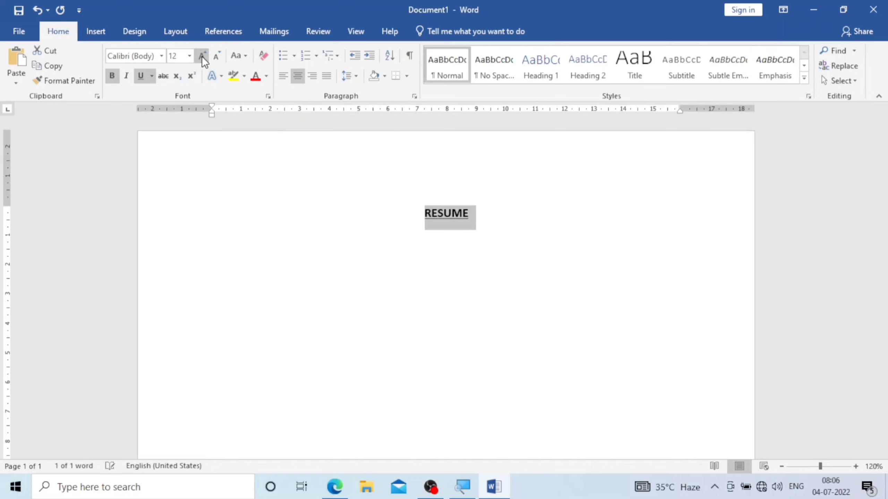
left_click(202, 56)
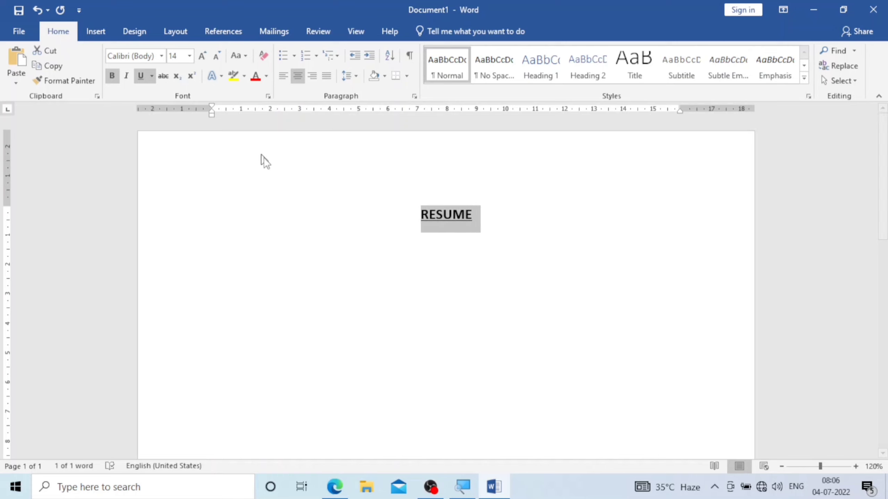
left_click(490, 226)
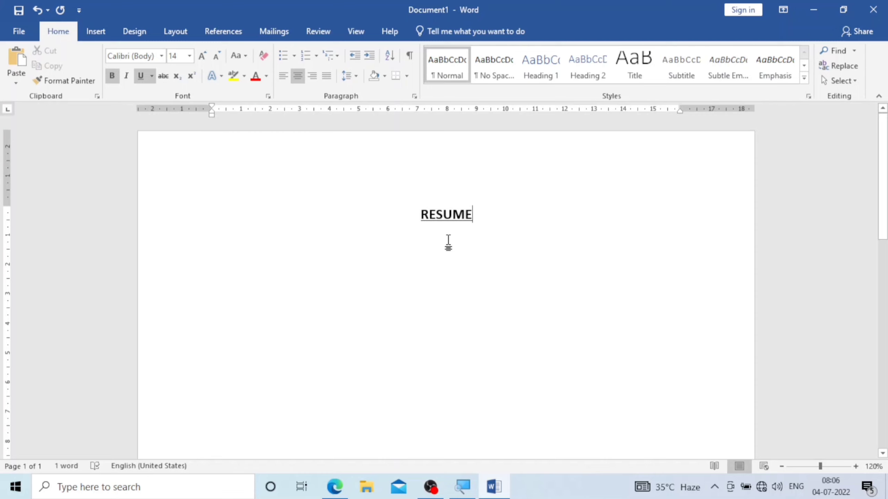
key("Return")
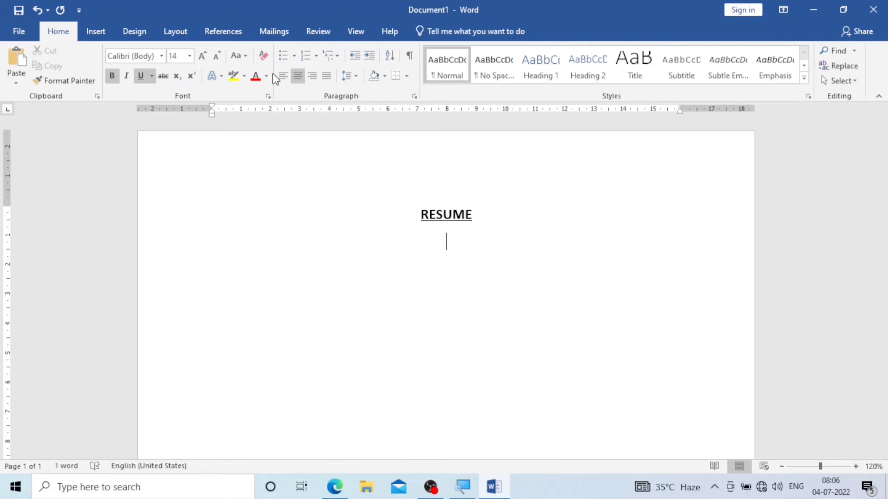
Type the candidate's full name left-aligned in plain text, then make it bold 16 pt.
left_click(262, 56)
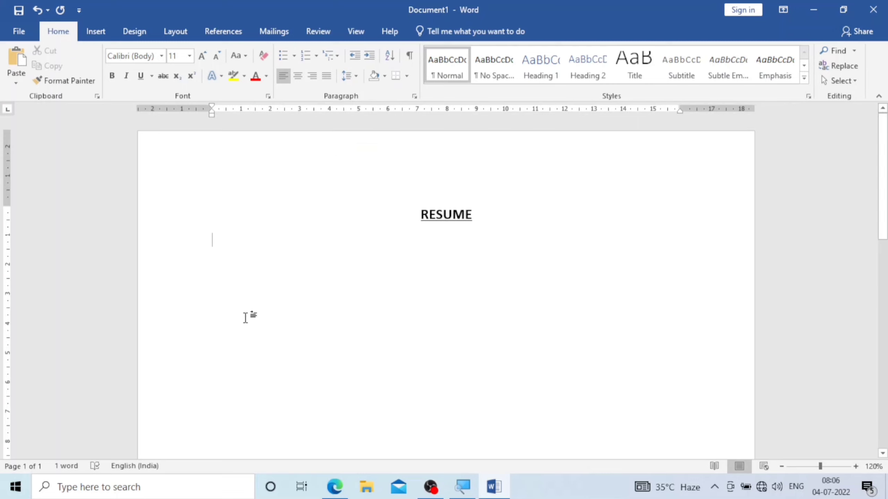
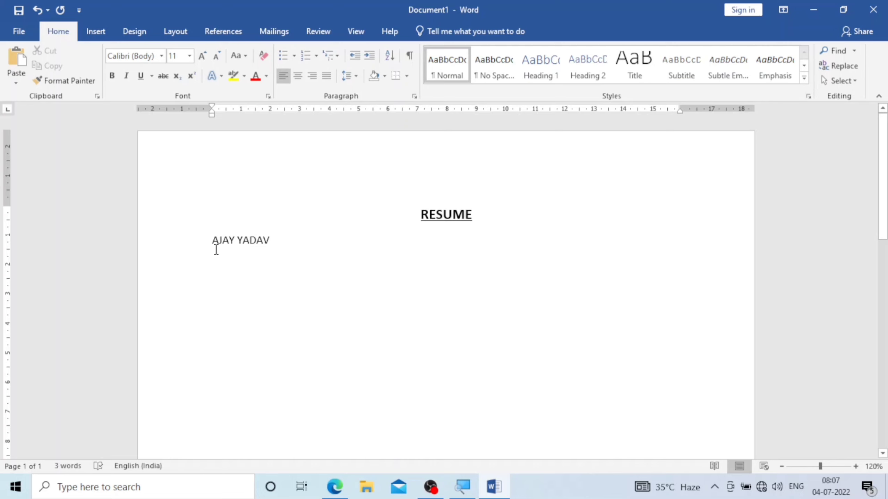
left_click(183, 251)
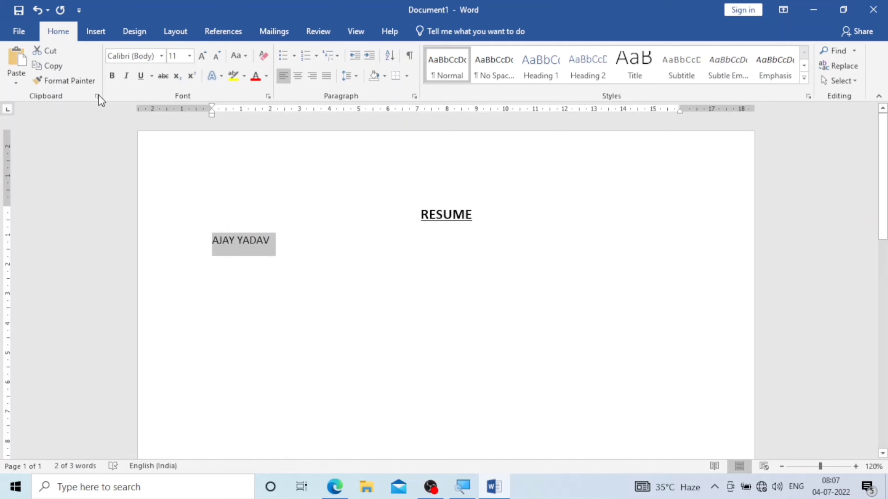
left_click(111, 77)
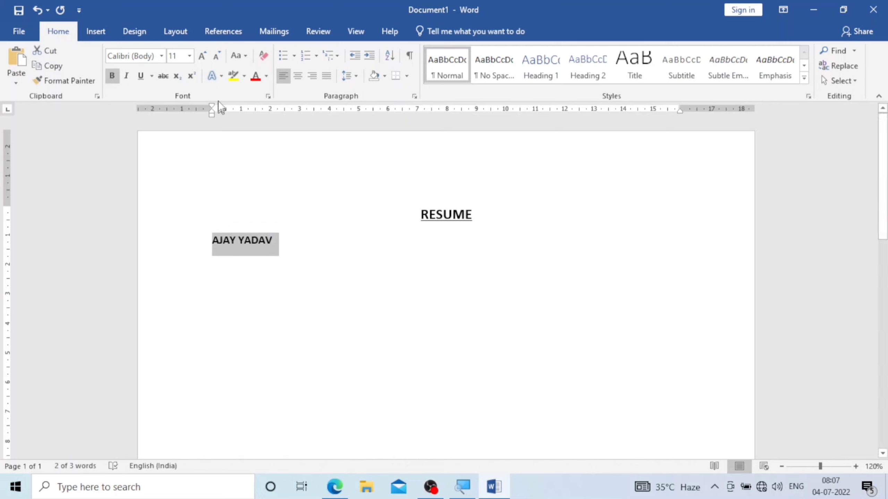
left_click(200, 57)
left_click(199, 58)
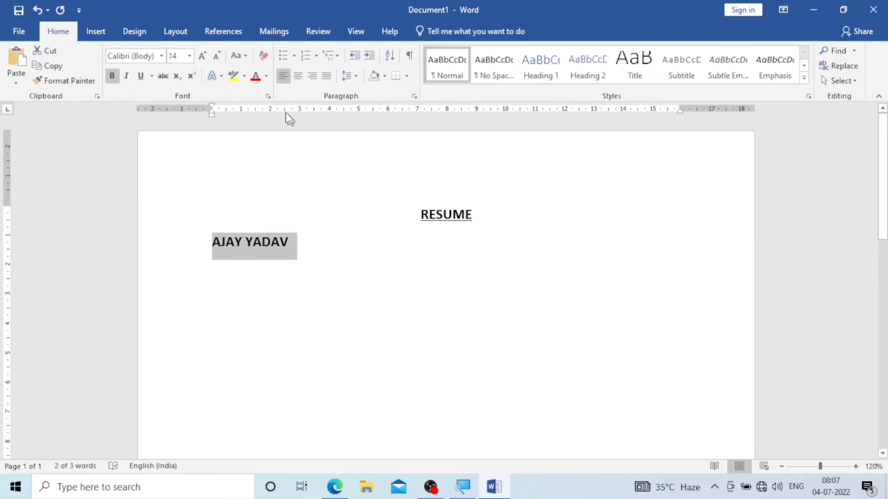
left_click(201, 56)
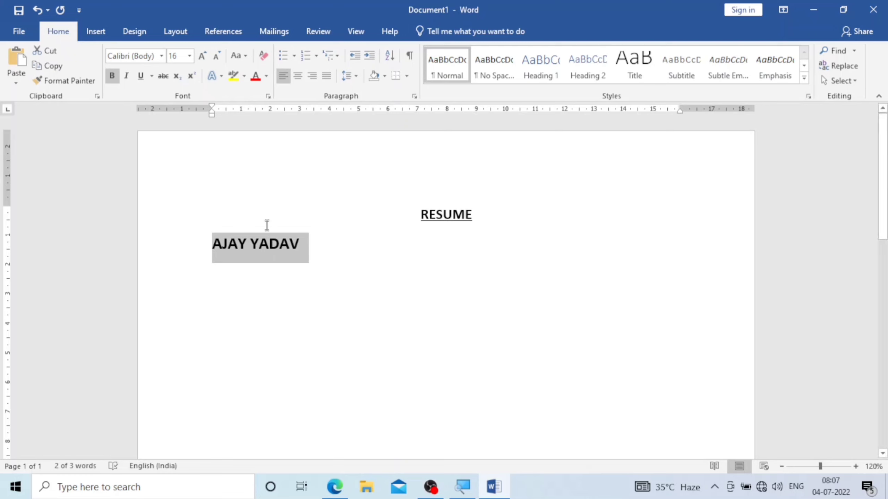
left_click(313, 242)
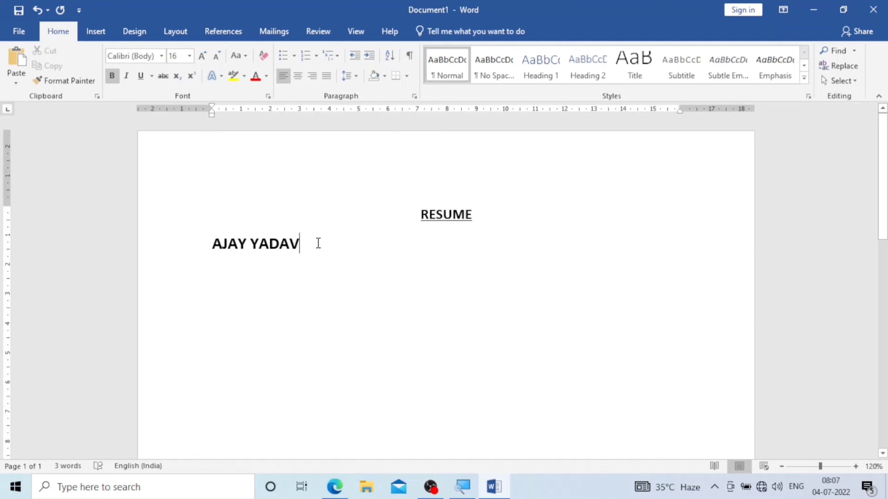
Start a clean empty line below the name, removing accidentally typed characters.
key("Return")
type("DG")
key("BackSpace")
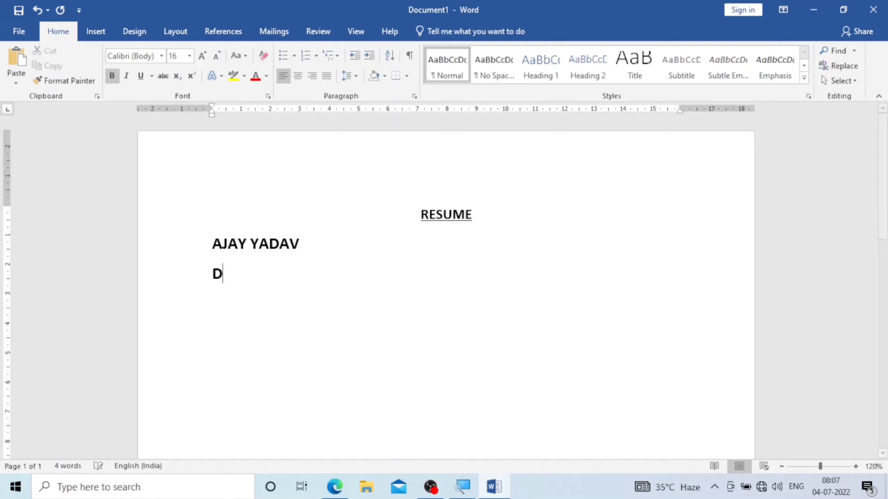
key("BackSpace")
key("BackSpace")
key("Return")
Paste the three address lines as plain 11 pt text and add a Contact No: line with the phone number.
left_click(263, 56)
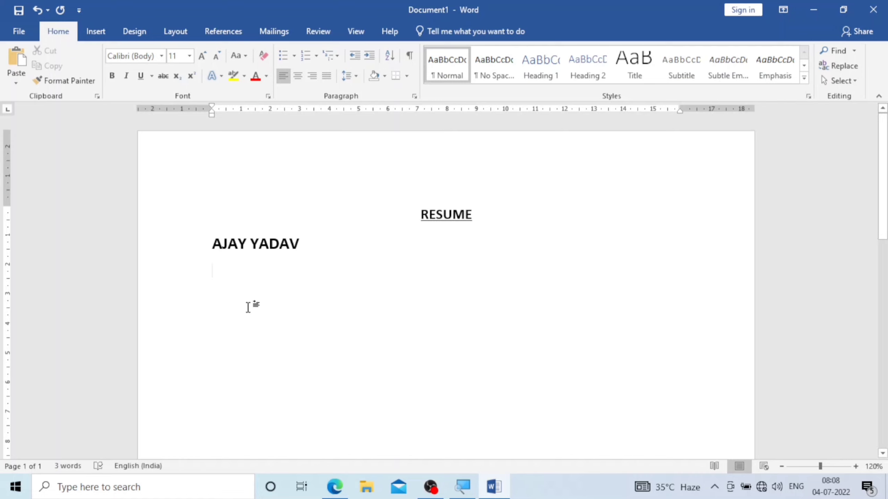
key("ctrl+v")
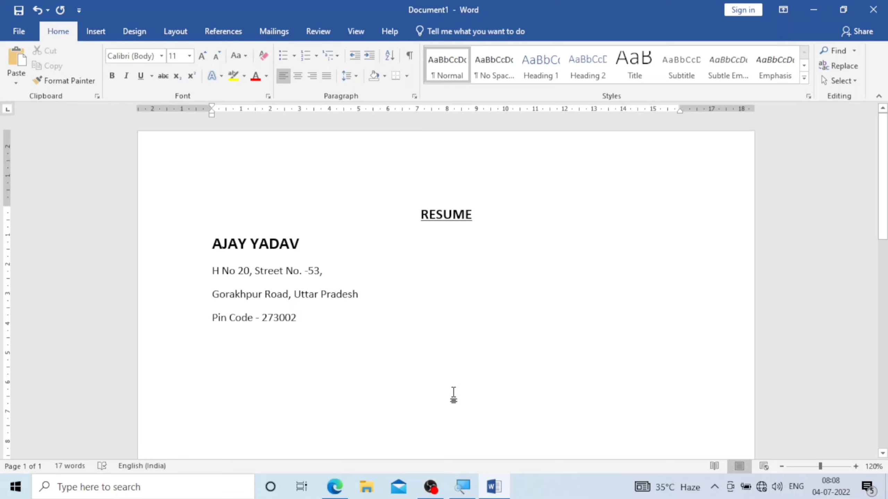
key("Return")
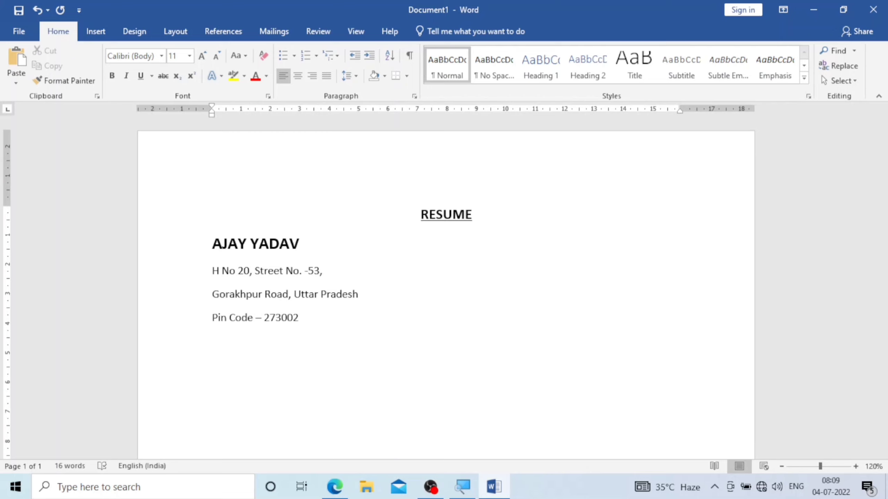
type("Con")
type("tact")
type(" No")
type(":")
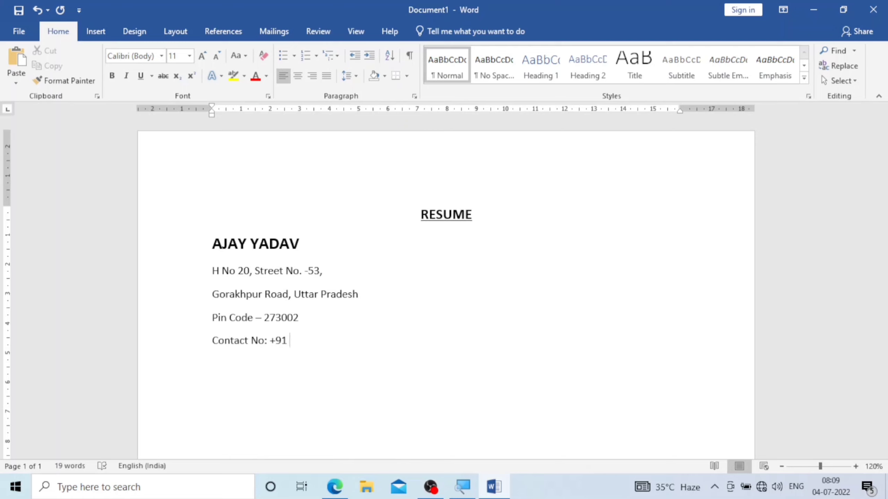
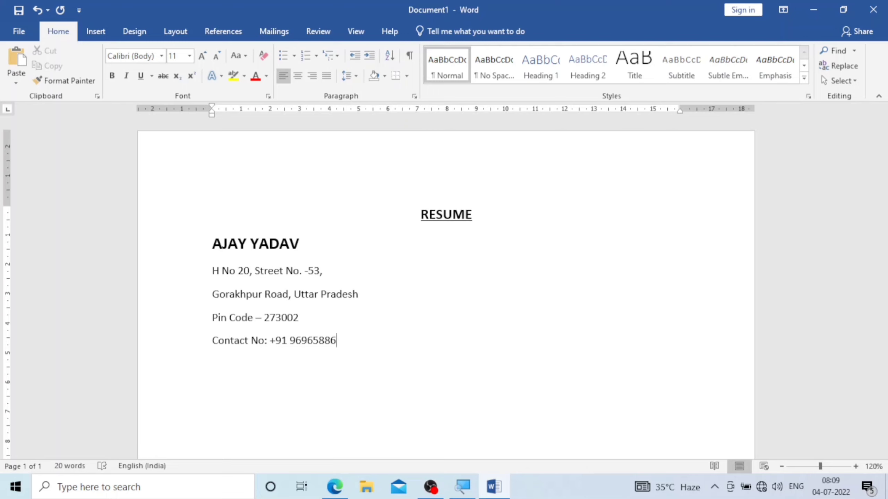
Add an Email ID: line with the candidate's email address, which becomes a hyperlink.
key("Return")
type("E")
type("mail ")
type("ID:")
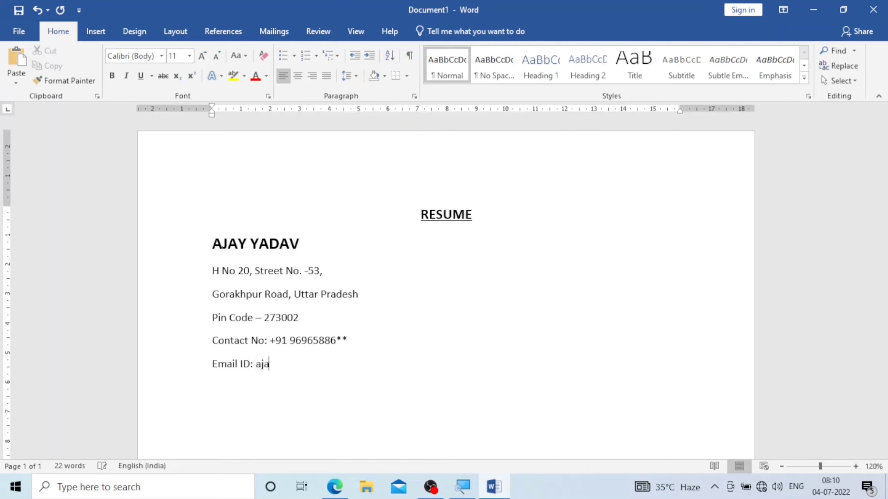
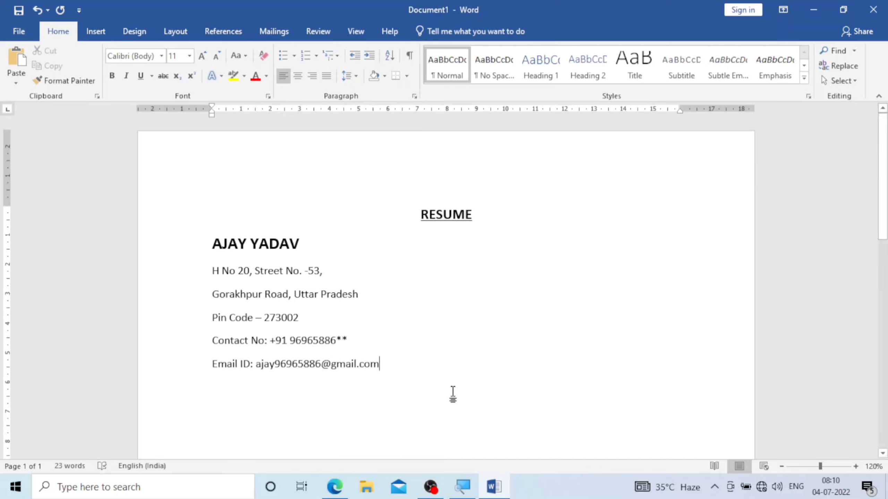
key("Return")
Make the Email ID: and Contact No: labels bold.
scroll(318, 295, "down", 2)
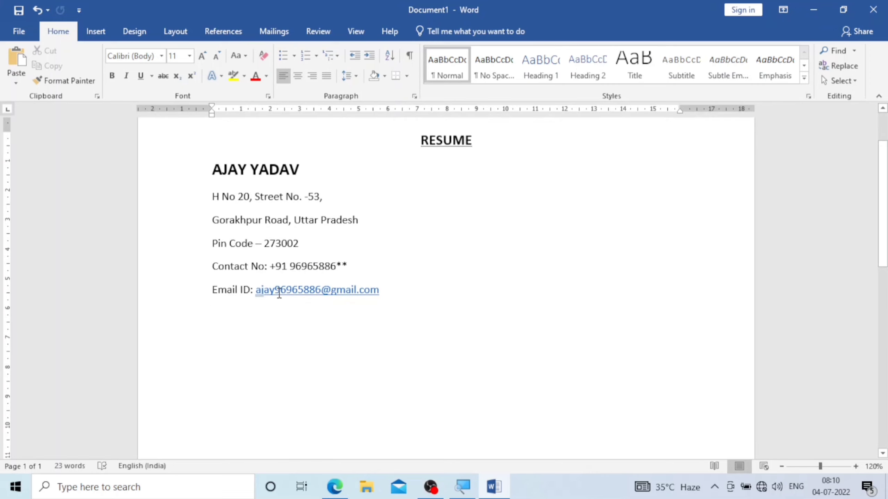
left_click_drag(256, 291, 216, 294)
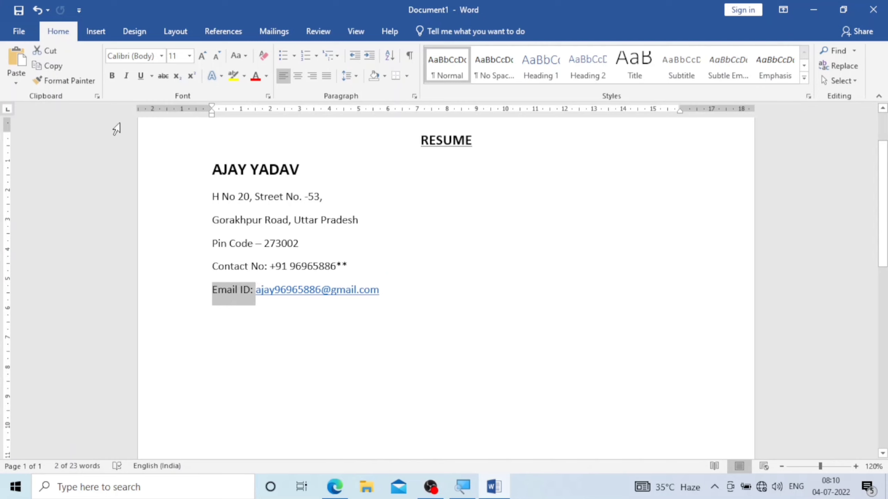
left_click(111, 76)
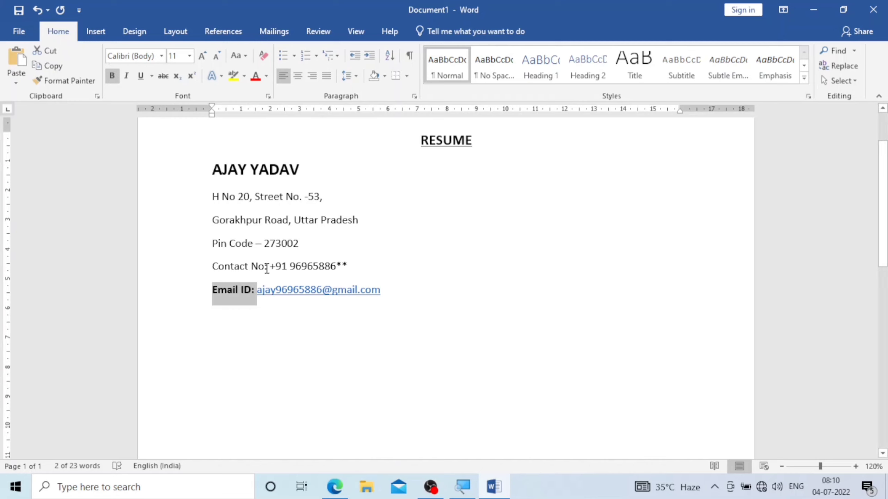
mouse_move(264, 267)
left_mouse_down()
mouse_move(223, 267)
mouse_move(258, 267)
mouse_move(231, 267)
left_mouse_up()
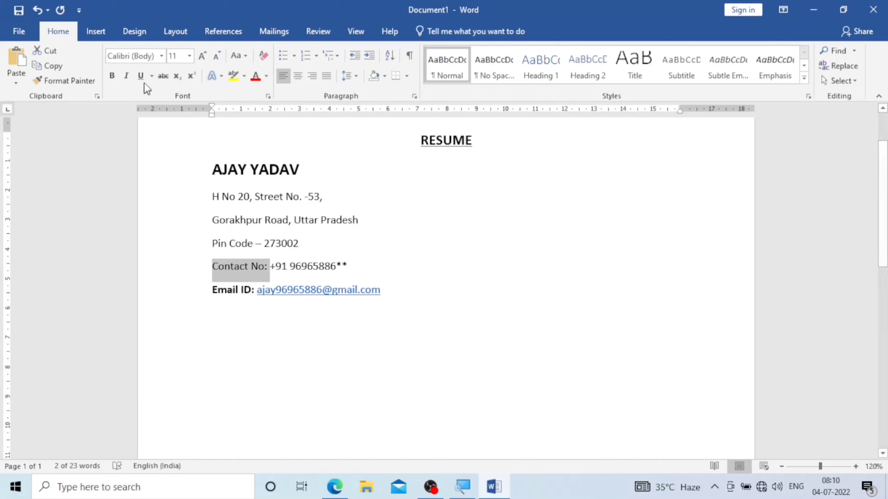
left_click(112, 76)
left_click(272, 366)
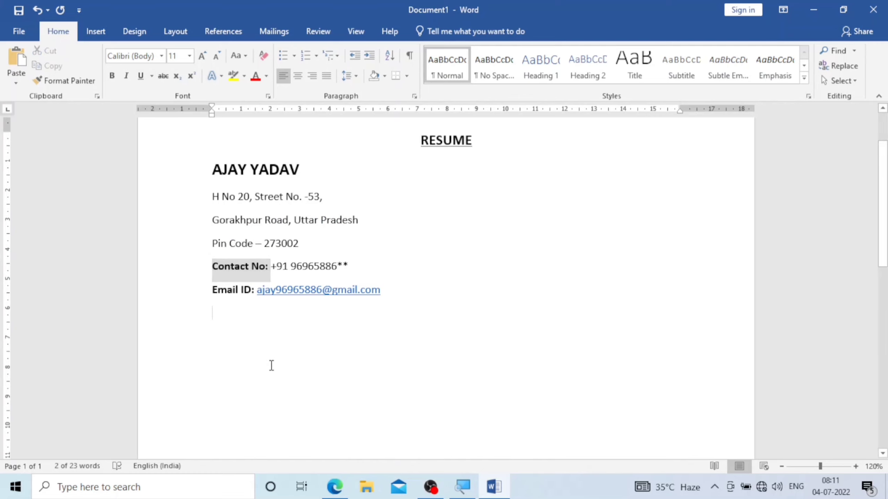
scroll(426, 275, "up", 2)
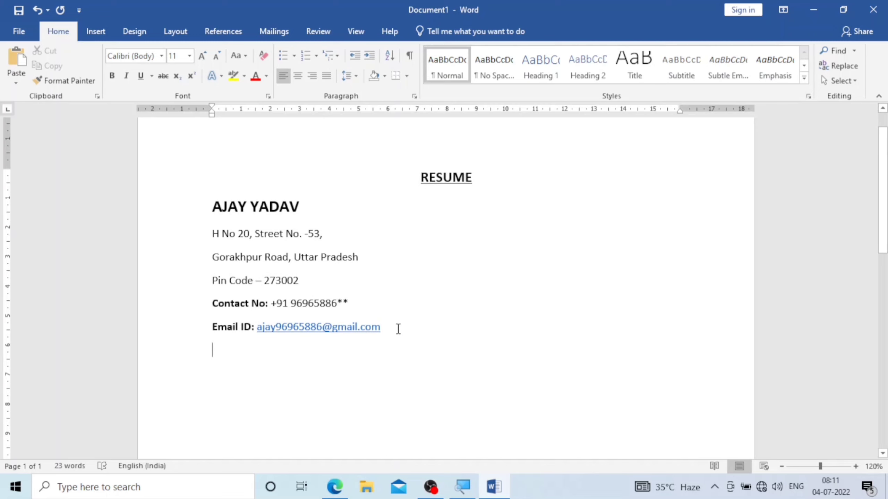
Remove space after paragraph for the header lines from the name through the email.
left_click(386, 328)
left_click_drag(386, 328, 205, 208)
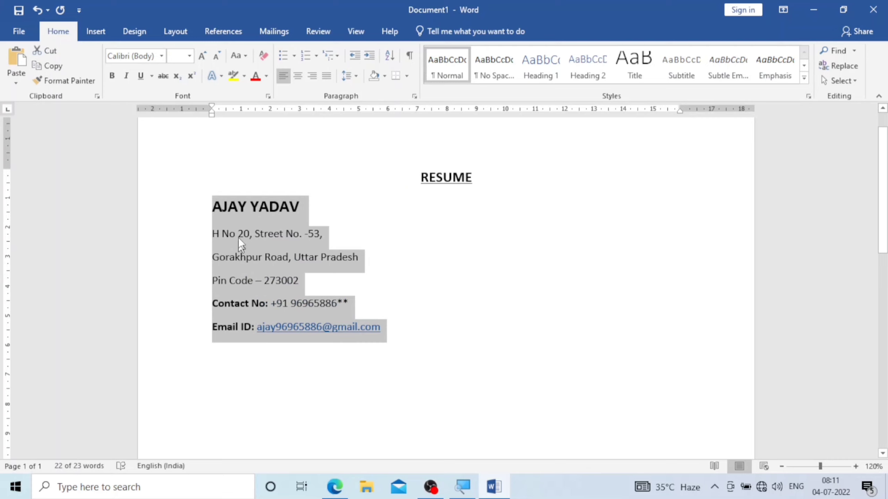
left_click(359, 75)
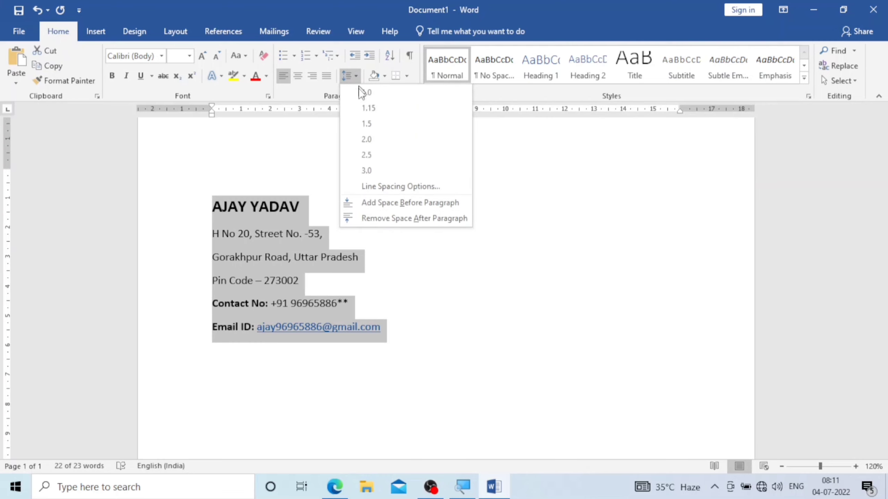
left_click(368, 216)
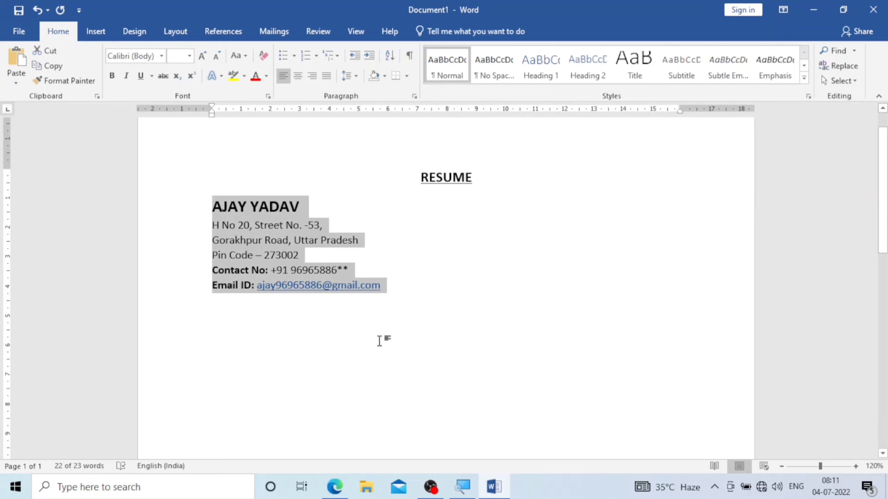
left_click(368, 351)
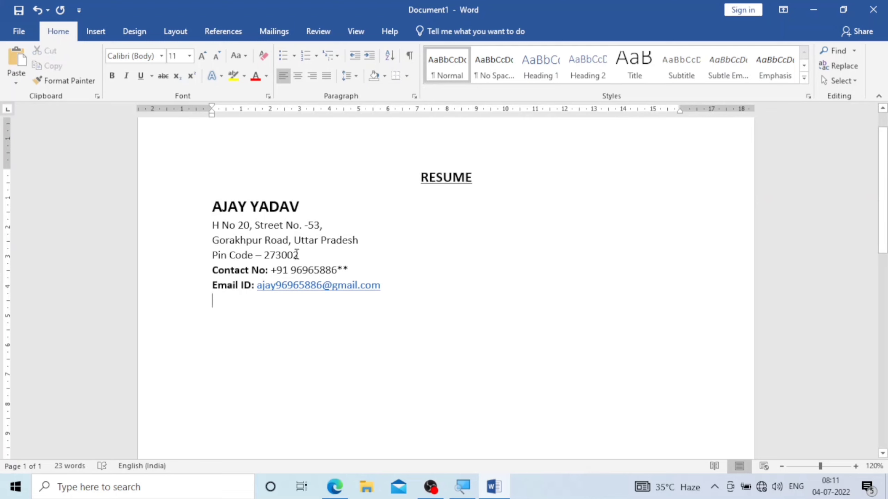
Add a bottom border rule under the Email ID line.
left_click(392, 286)
left_click(406, 77)
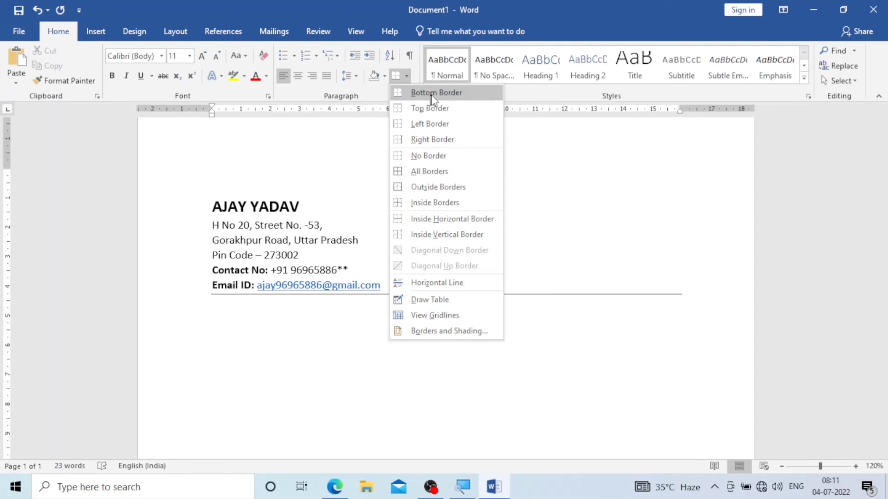
left_click(450, 92)
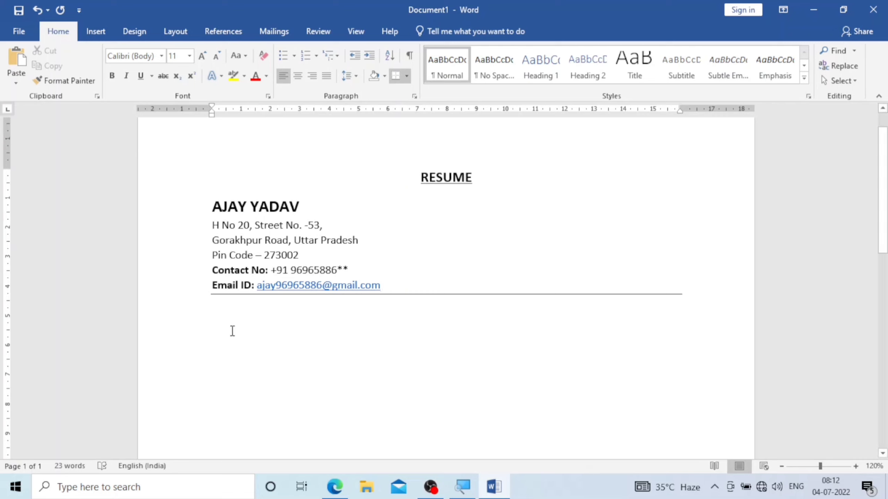
Add space before the empty paragraph below the rule.
double_click(217, 302)
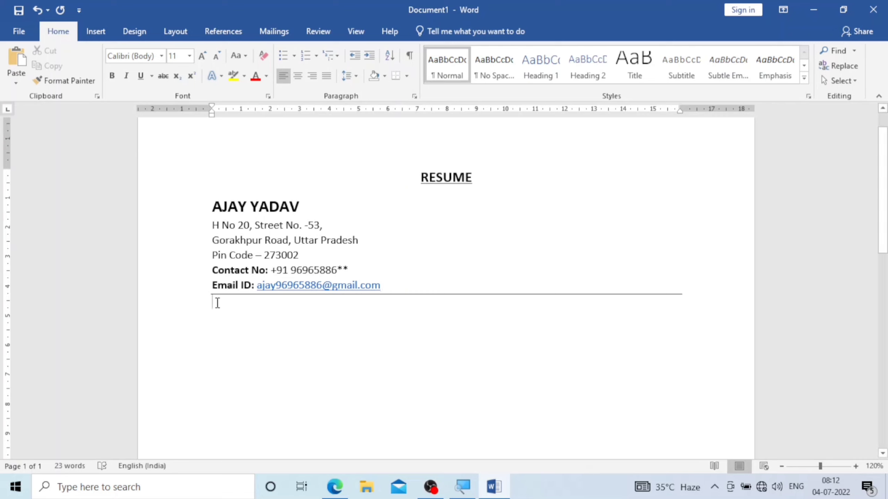
left_click(240, 311)
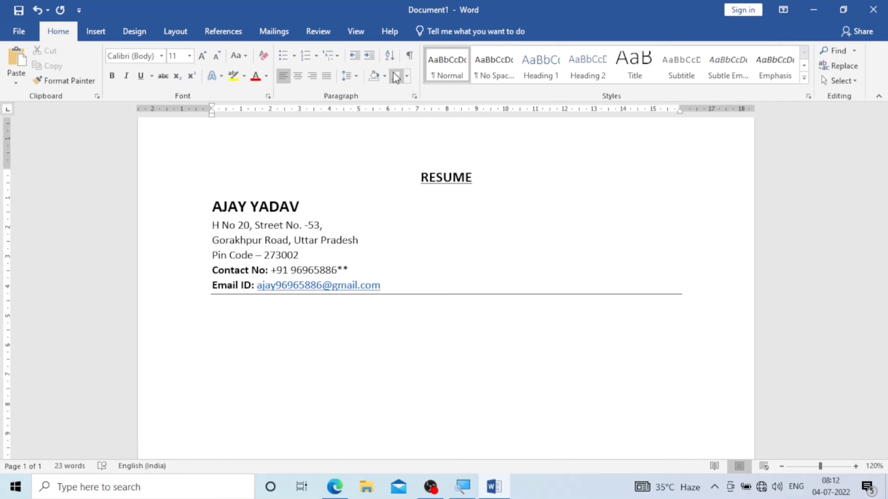
left_click(355, 77)
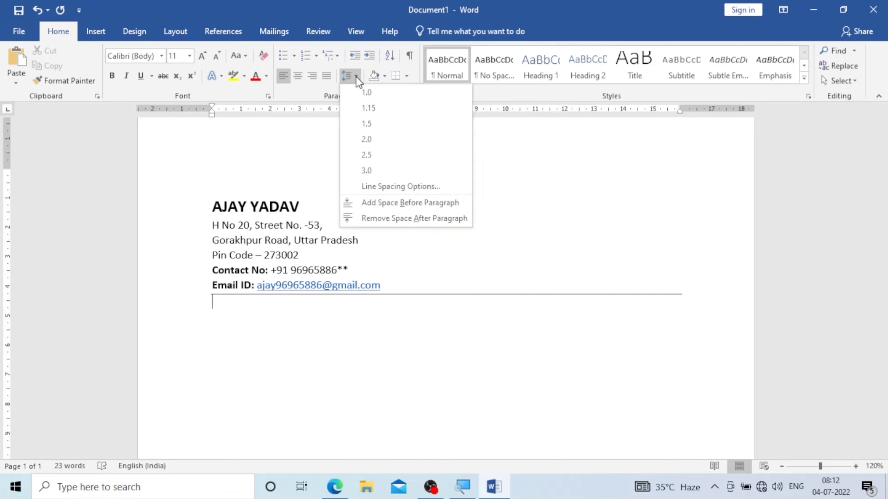
left_click(392, 199)
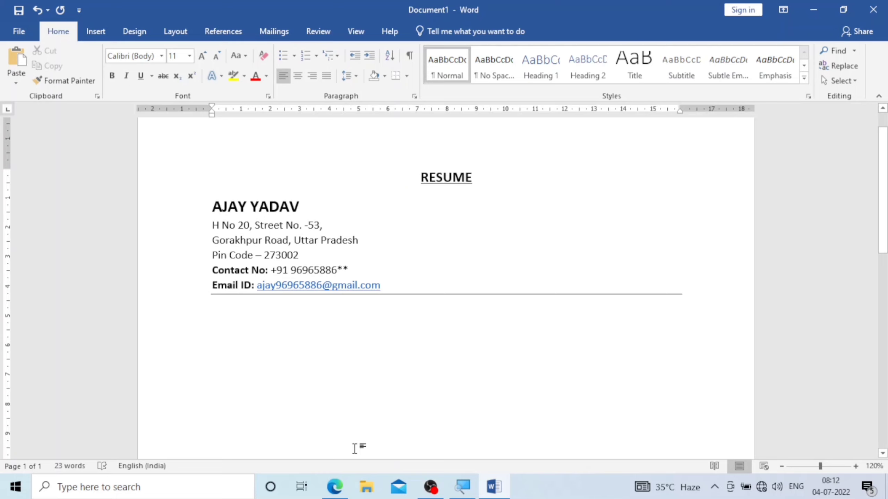
Type OBJECTIVE below the rule and make it bold.
type("OB")
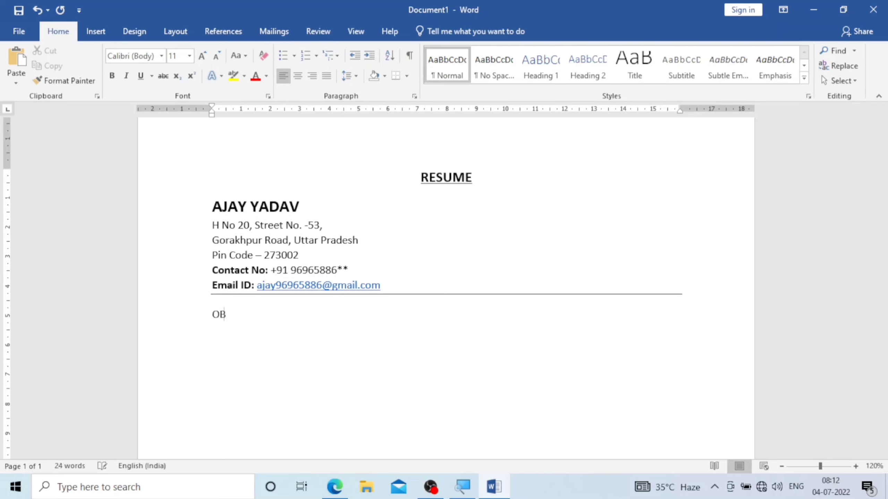
type("JECT")
type("I")
type("VE")
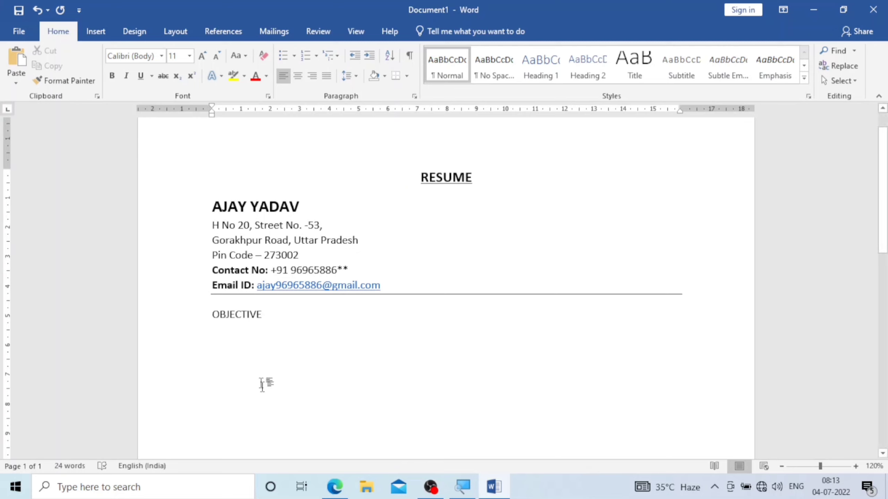
left_click_drag(276, 314, 207, 313)
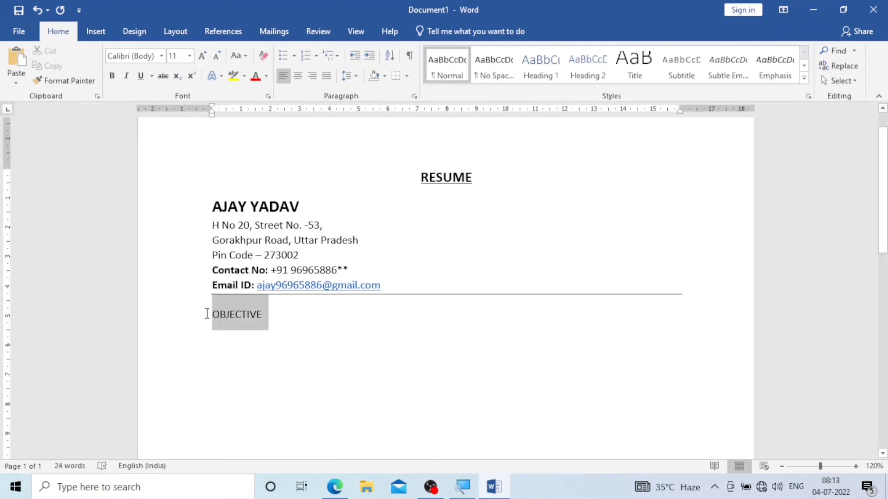
left_click(111, 76)
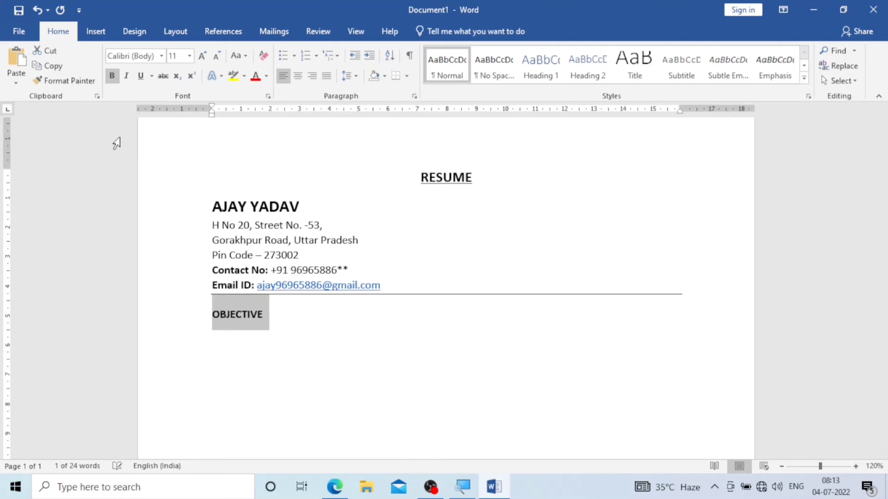
left_click(289, 318)
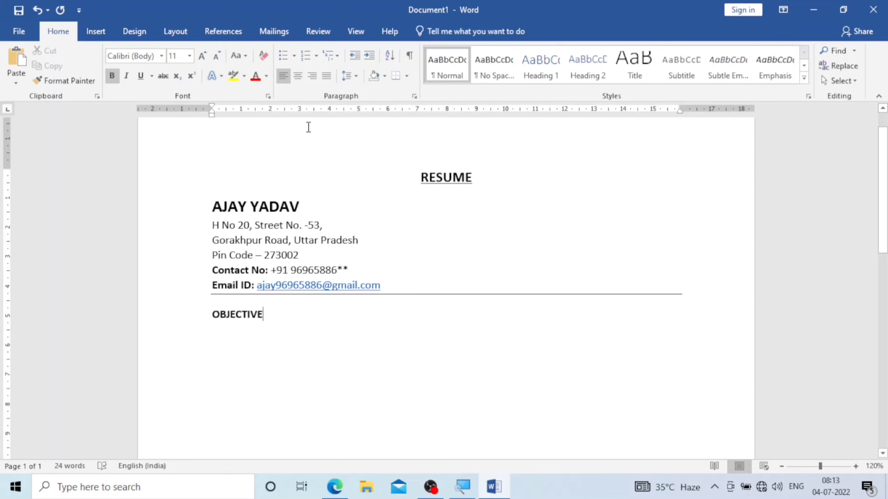
left_click(384, 77)
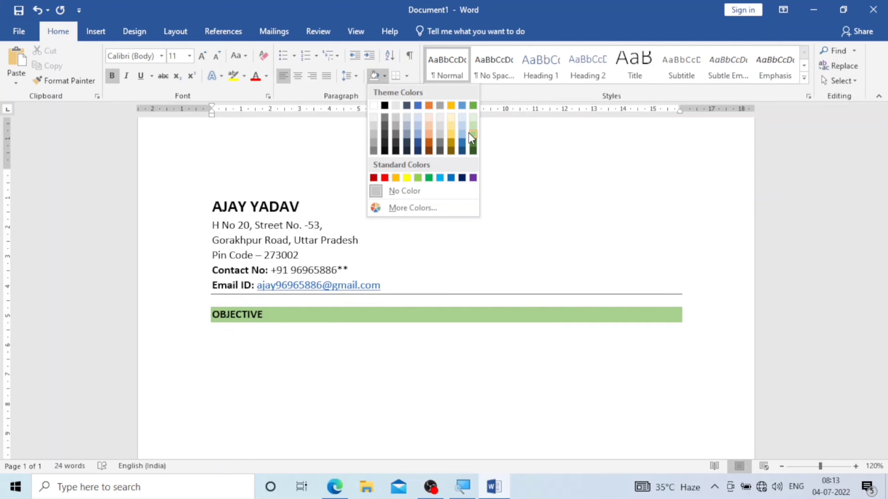
Shade the OBJECTIVE line light gold and compare it against the sample PDF.
left_click(449, 128)
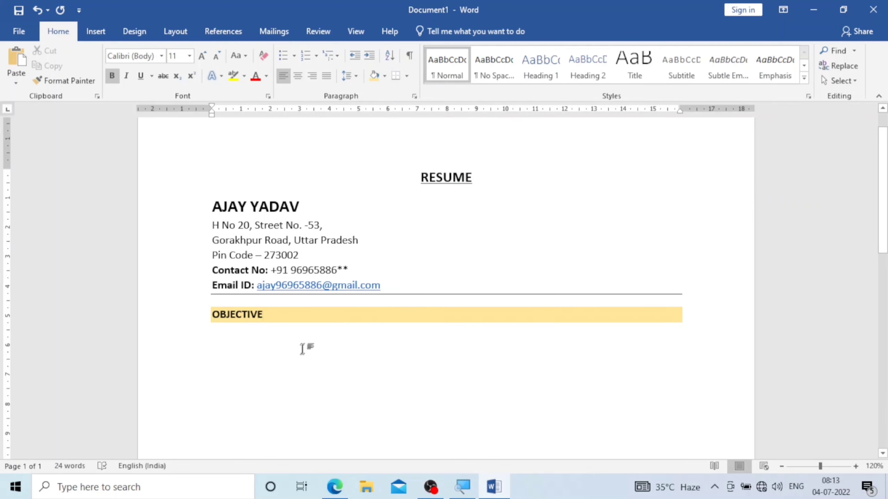
scroll(361, 336, "up", 1)
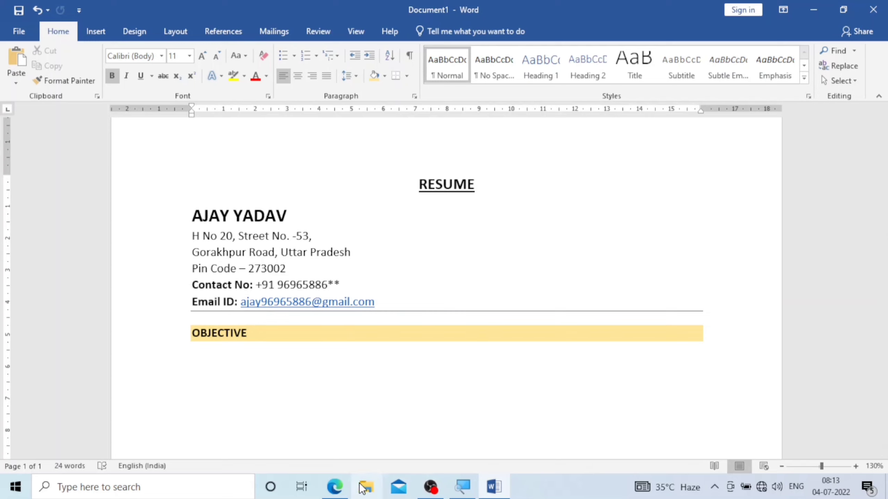
left_click(335, 487)
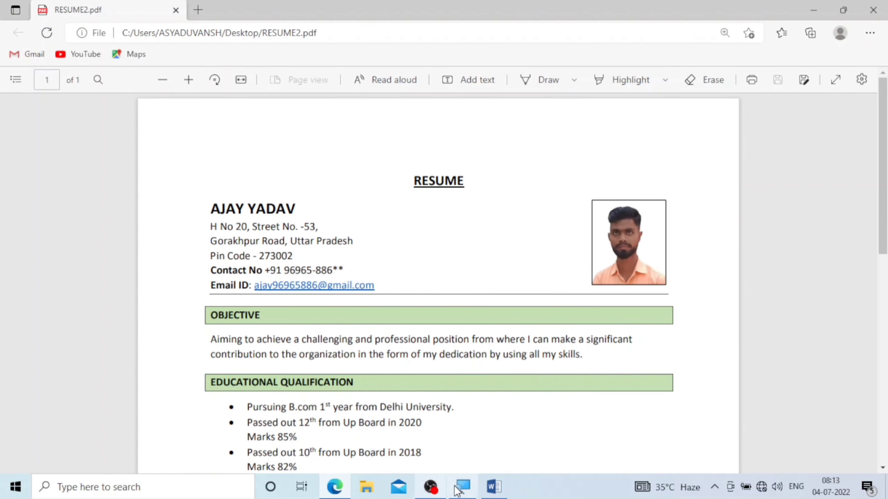
left_click(494, 487)
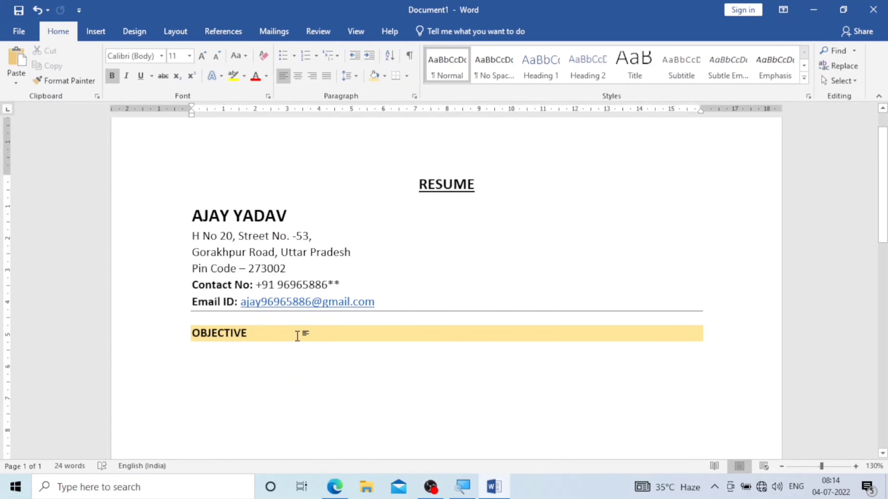
Add an Outside Borders box around the gold-shaded OBJECTIVE heading bar.
left_click(263, 337)
left_click(407, 76)
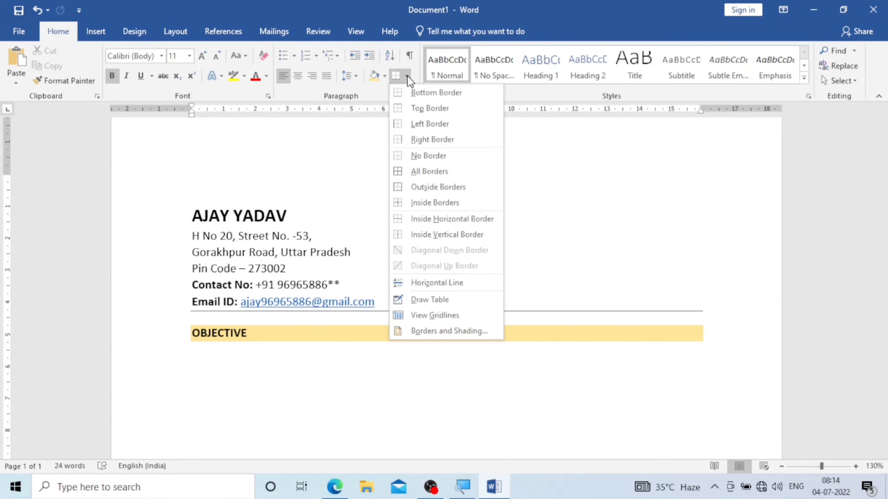
left_click(430, 189)
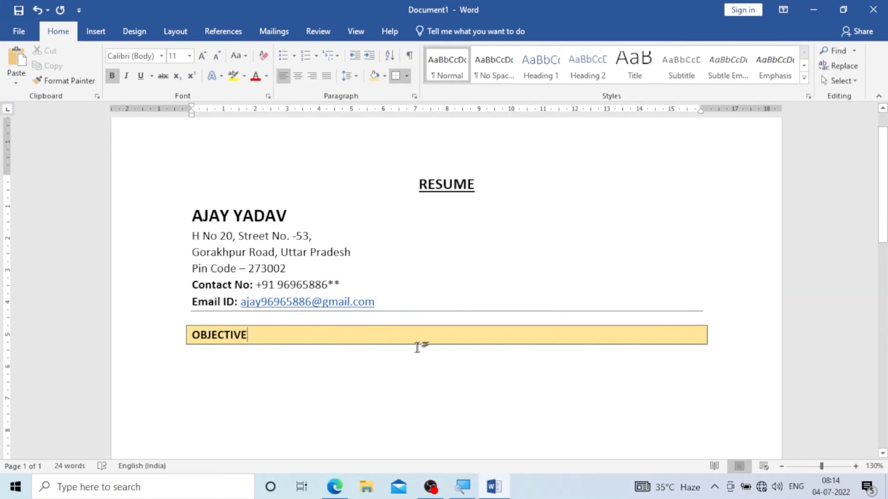
scroll(476, 317, "down", 2)
scroll(474, 320, "up", 1)
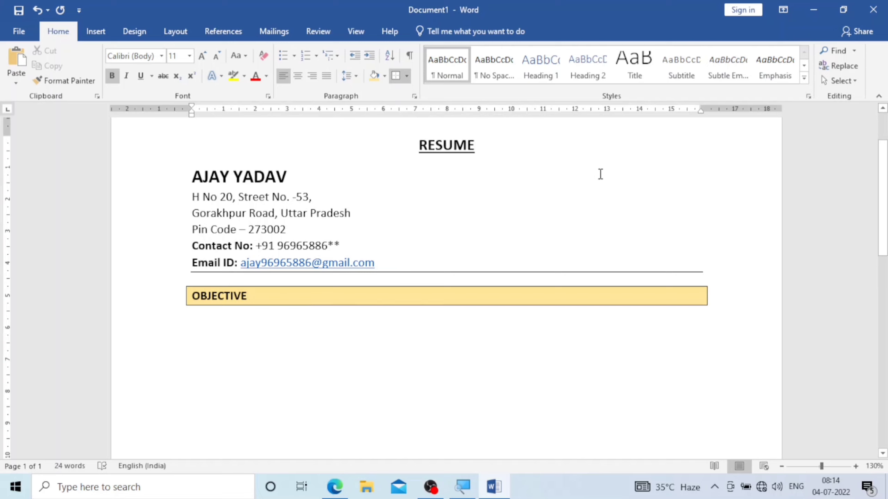
left_click(627, 208)
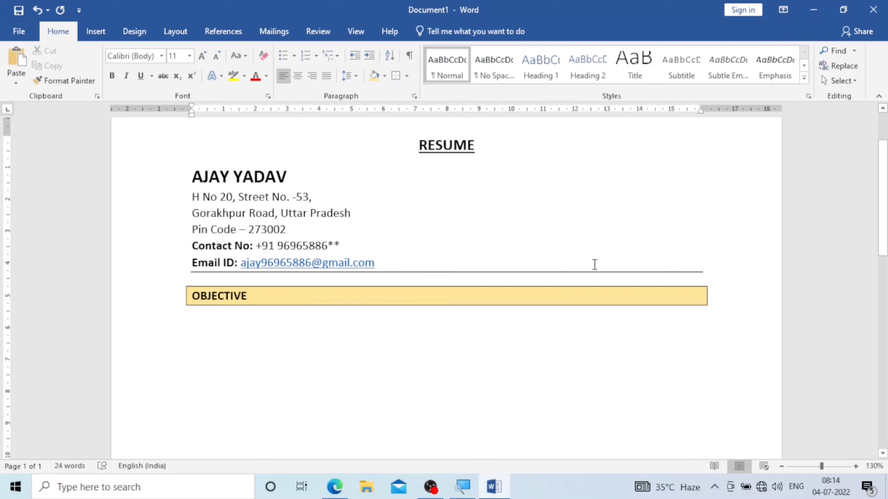
Open the portrait PNG from the desktop in Photos, then return to the Word résumé.
key("super+d")
right_click(530, 195)
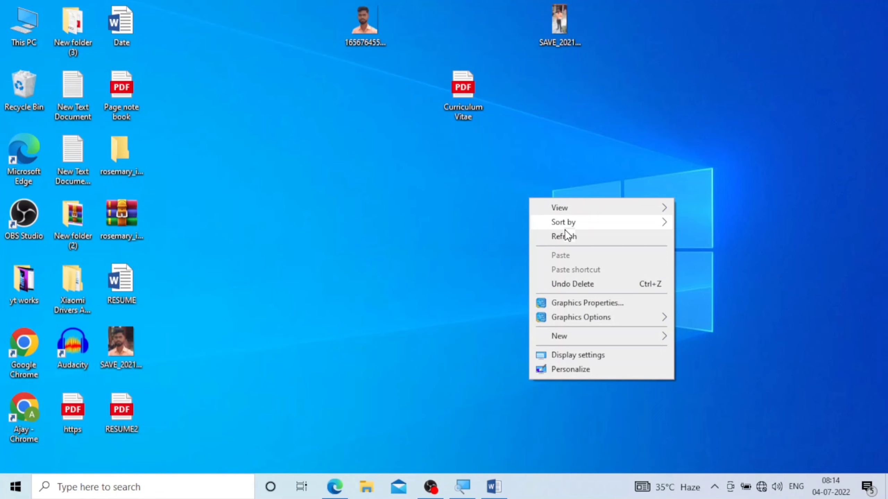
left_click(565, 234)
double_click(358, 38)
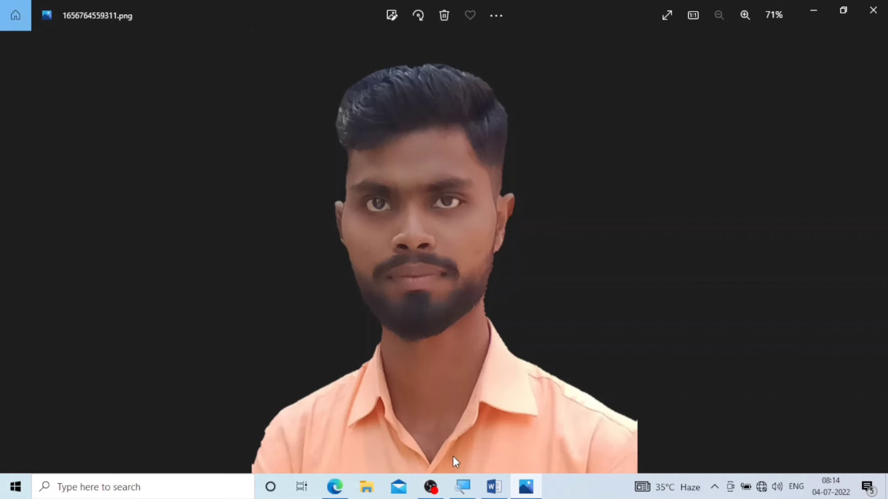
key("alt+Tab")
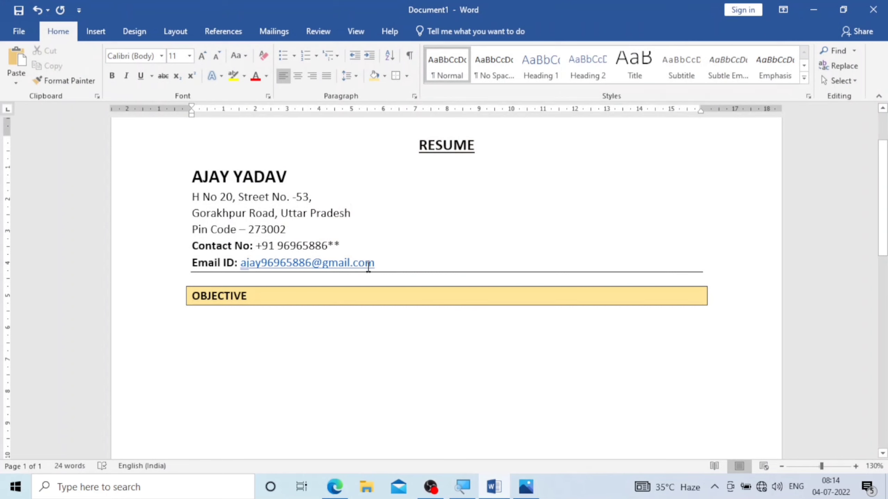
Paste the portrait photo after the email address line.
left_click(384, 264)
key("ctrl+v")
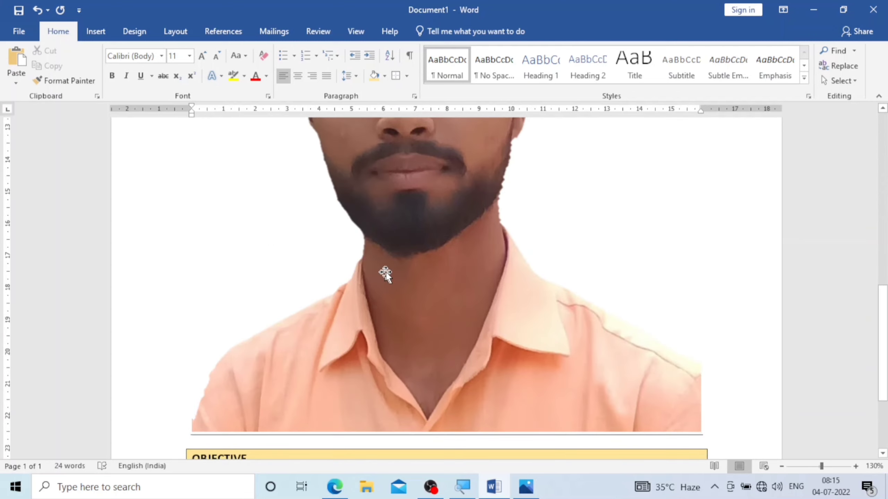
scroll(387, 271, "up", 5)
scroll(392, 264, "up", 5)
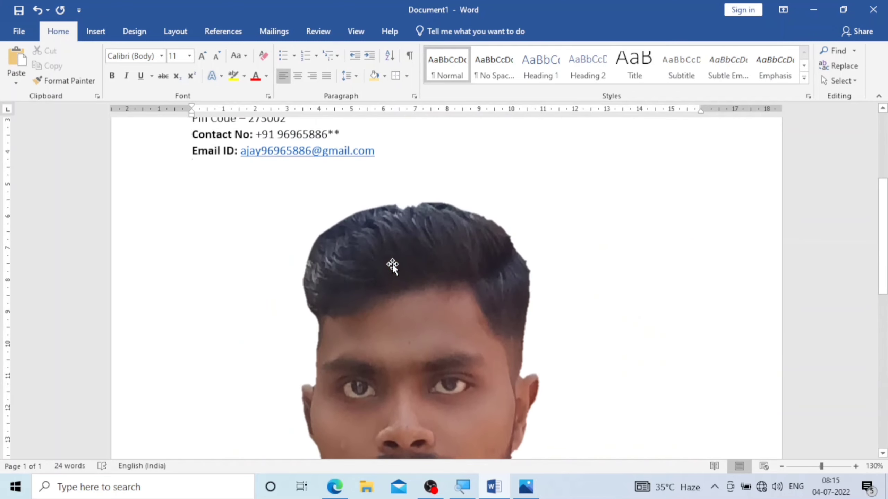
scroll(392, 264, "down", 1)
scroll(393, 264, "down", 1)
scroll(393, 263, "up", 3)
scroll(393, 266, "up", 3)
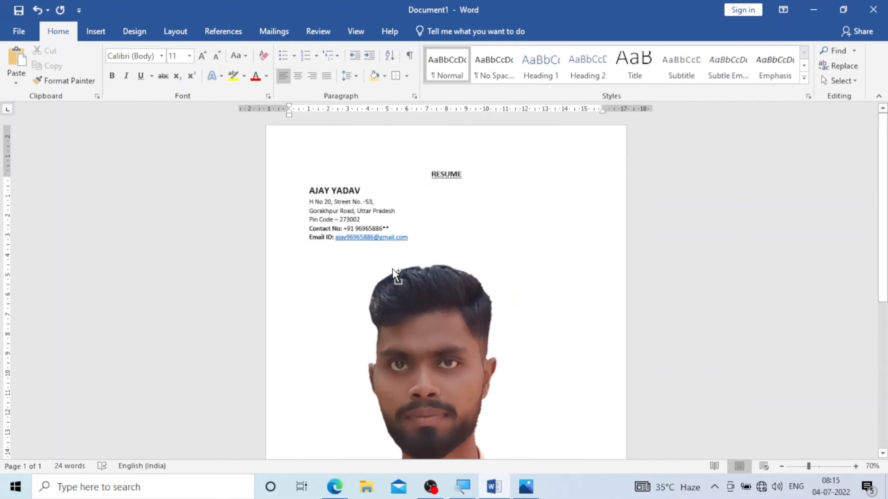
scroll(401, 309, "down", 3)
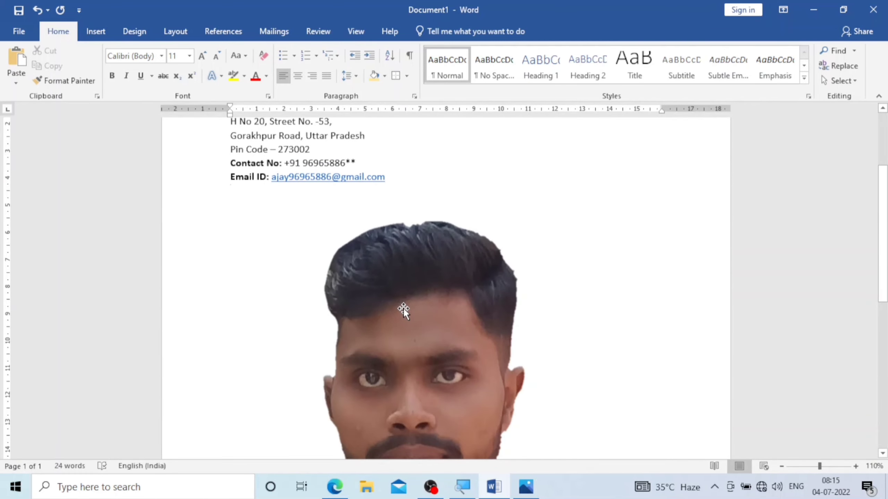
Set the photo's text wrapping to In Front of Text.
left_click(403, 307)
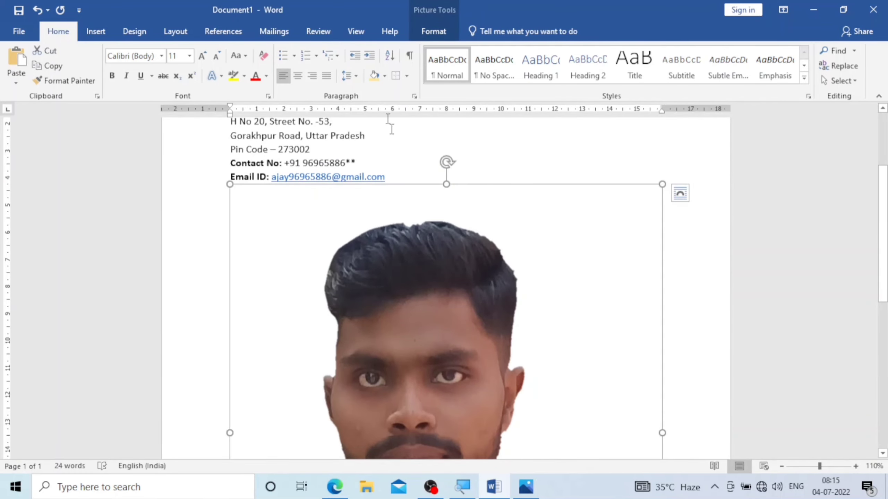
left_click(431, 31)
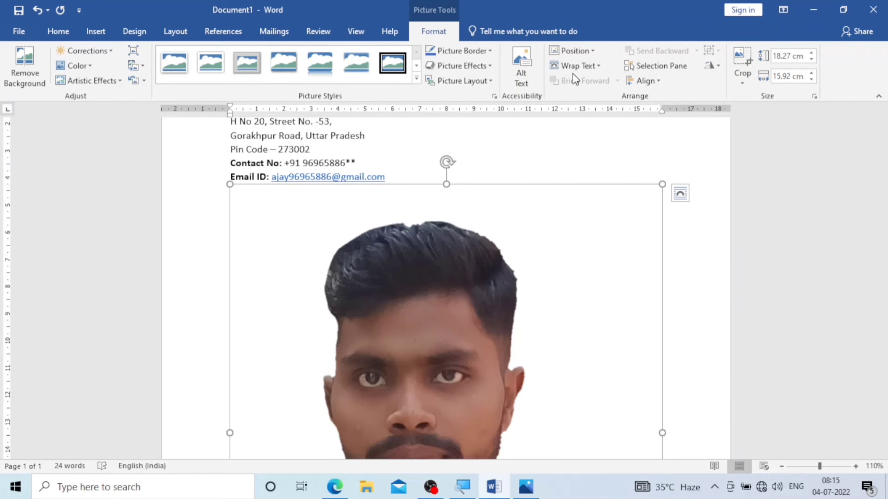
left_click(583, 66)
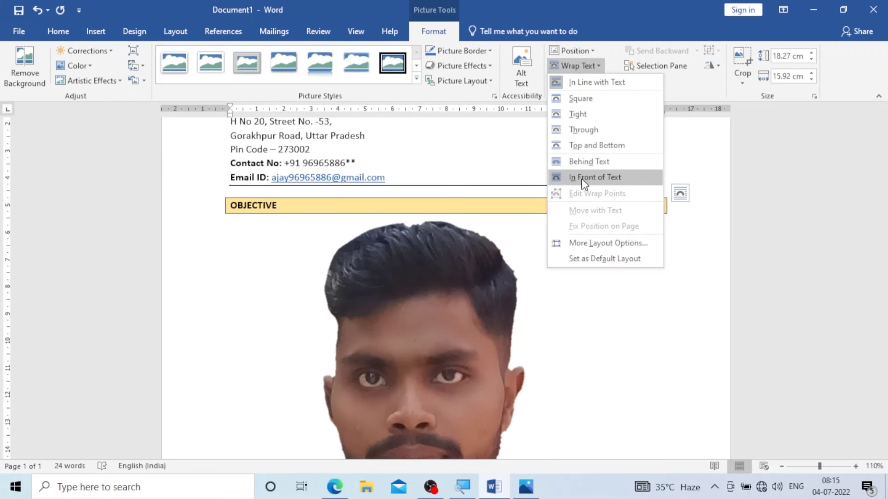
left_click(604, 176)
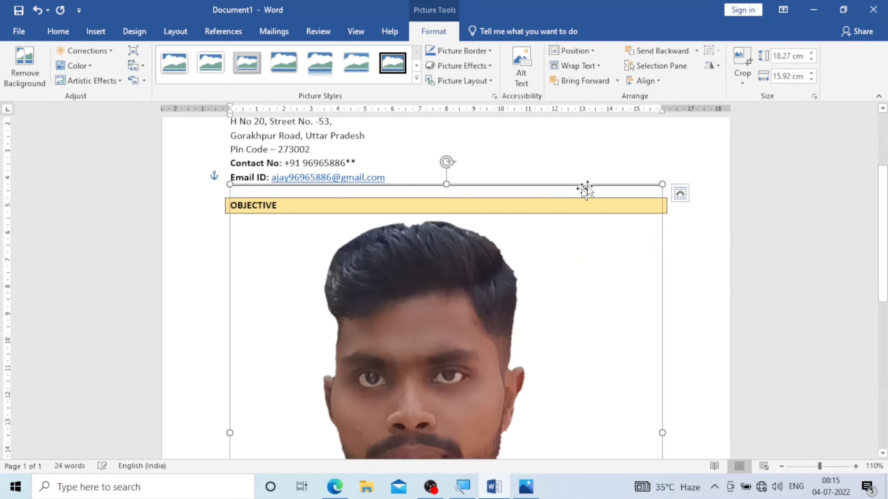
Shrink the photo to about 4.65 × 4.05 cm and place it beside the contact details.
scroll(461, 280, "down", 3)
scroll(458, 277, "down", 2)
scroll(457, 280, "down", 3)
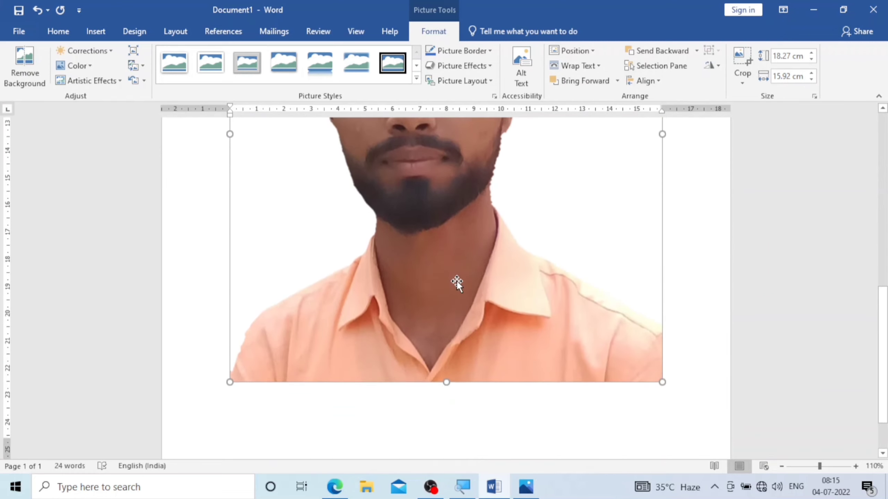
scroll(456, 283, "down", 2)
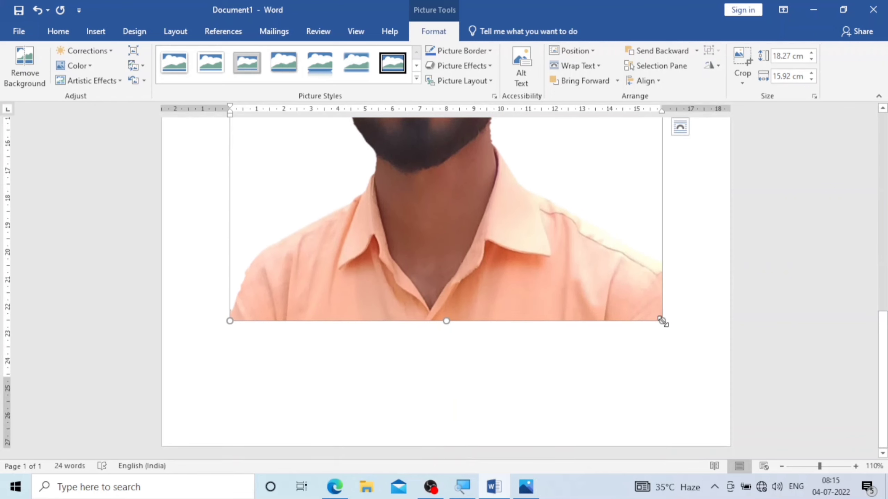
left_click_drag(662, 321, 585, 232)
scroll(441, 267, "up", 10)
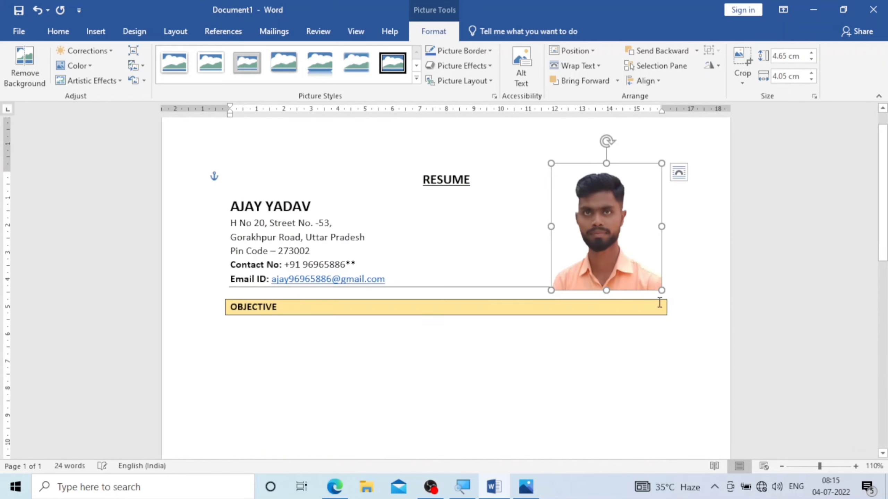
left_click_drag(662, 289, 638, 250)
left_click(525, 384)
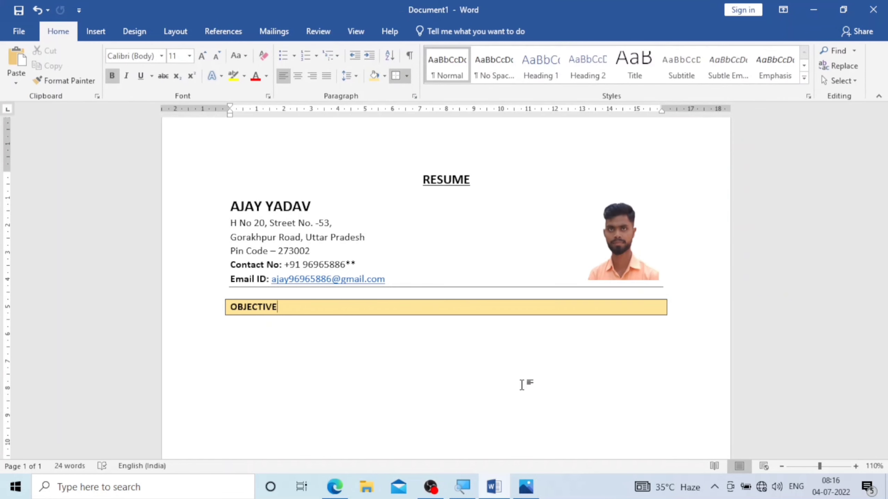
scroll(390, 350, "down", 2)
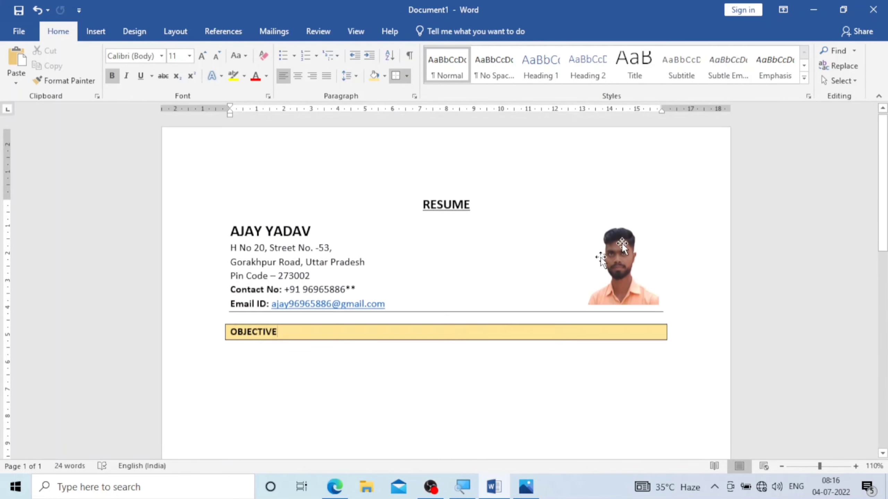
scroll(321, 390, "up", 3)
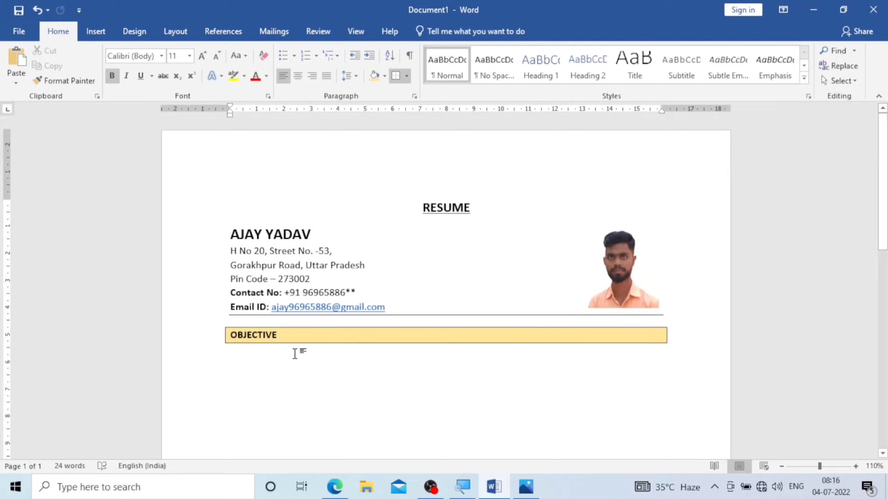
Paste the career-objective paragraph under OBJECTIVE and start a new line below it.
left_click(238, 364)
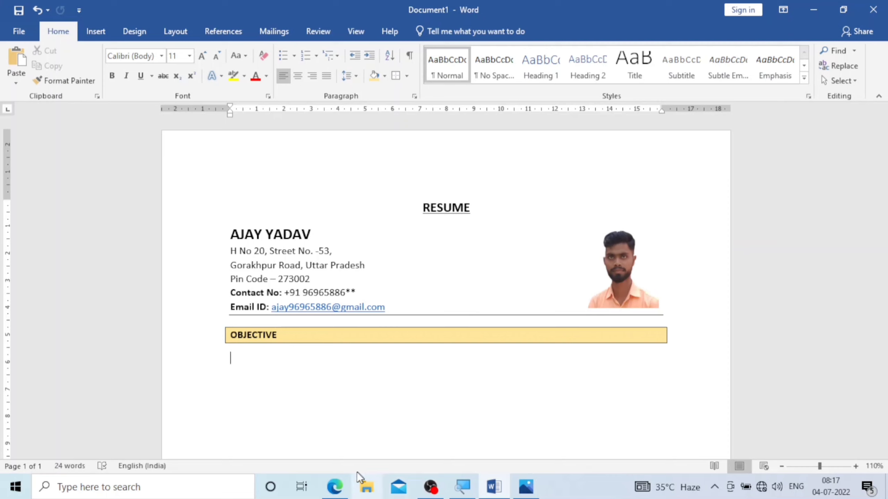
type("Aiming to achieve a challenging and professional position from where I can make a significant contribution to the organization in the form of my dedication by using all my skills.")
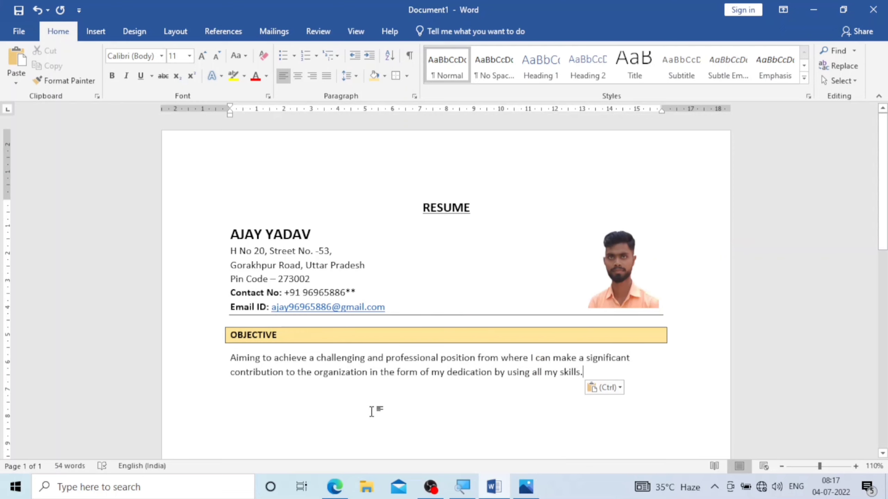
left_click(372, 372)
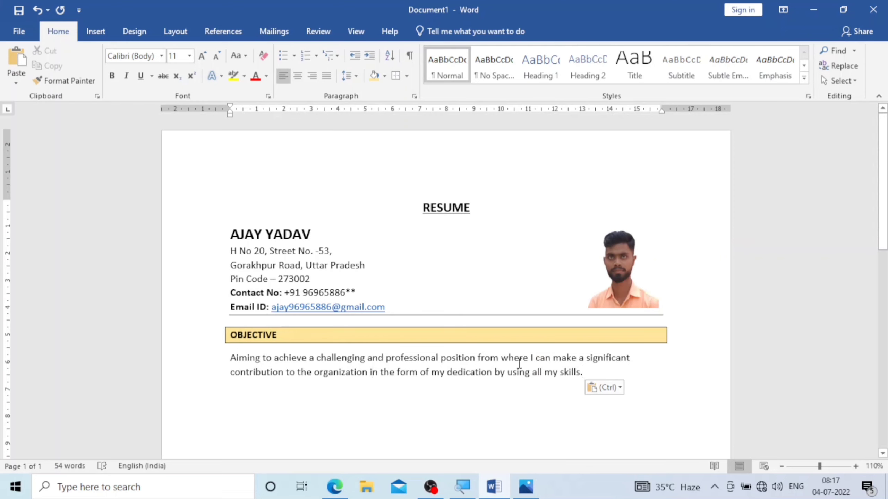
left_click(588, 367)
scroll(587, 366, "down", 2)
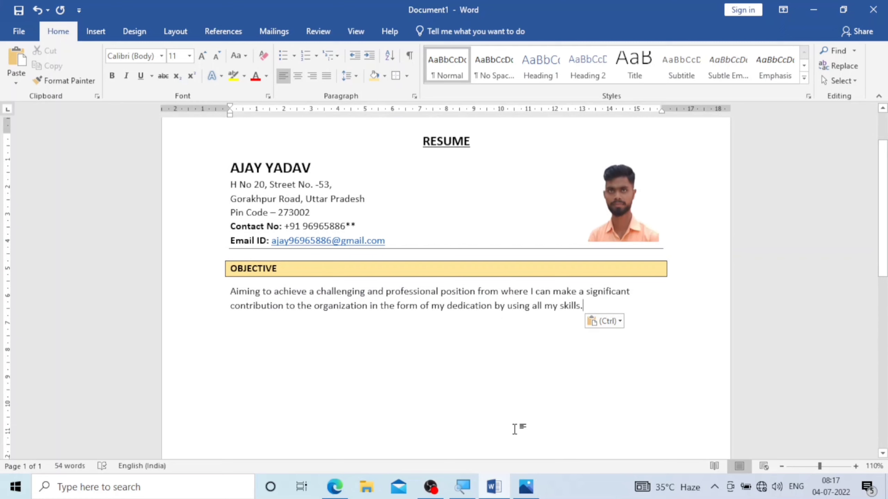
key("Return")
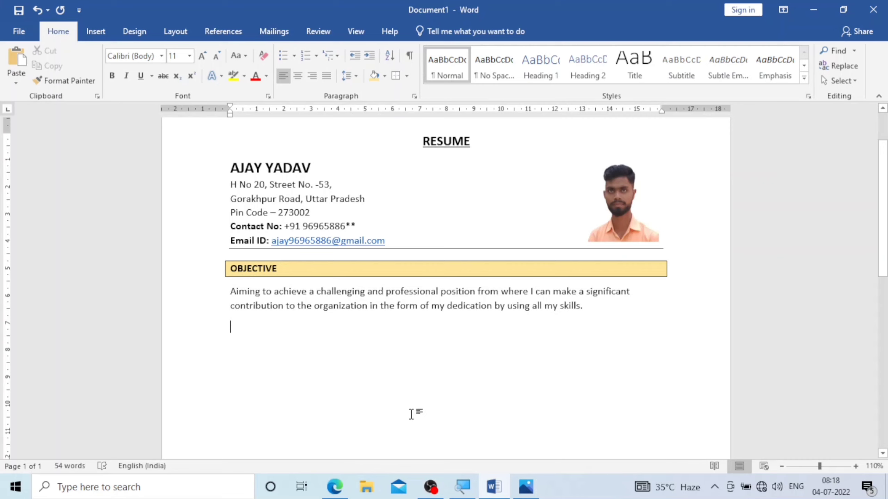
Type 'EDUCATION QUALIFICATION' as a plain line for the next section heading.
type("ED")
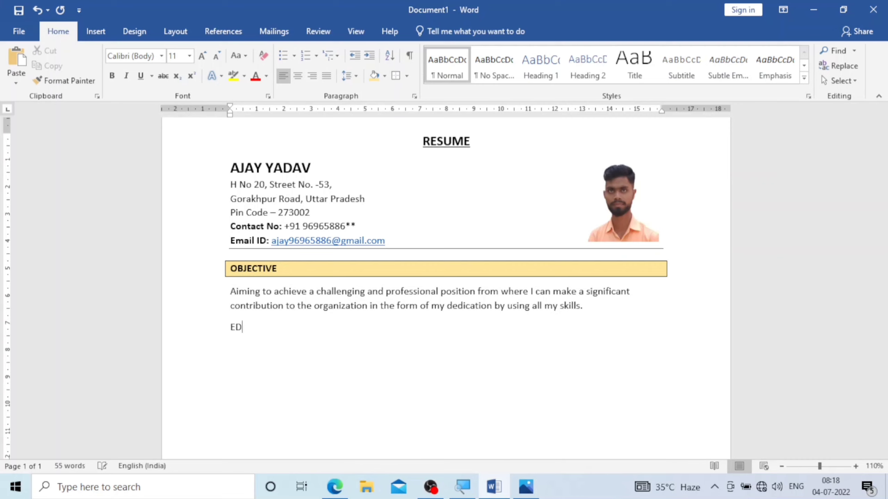
type("UCATION Q")
type("UALIFICA")
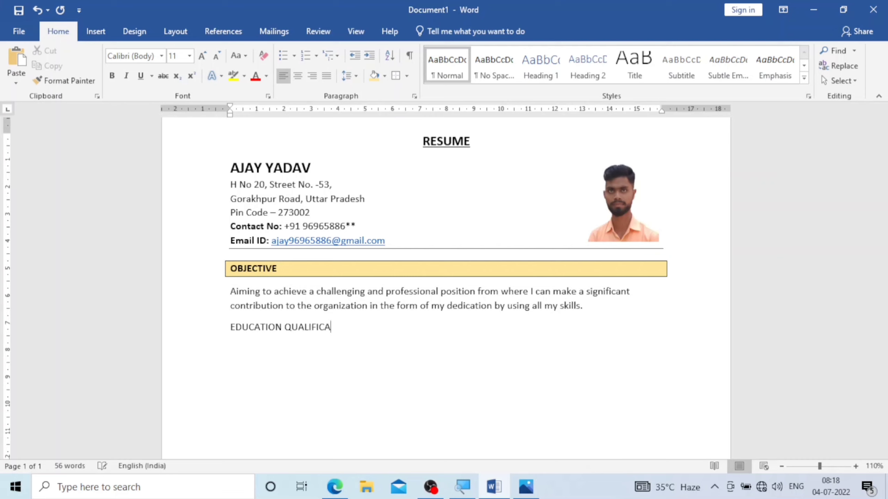
type("TION")
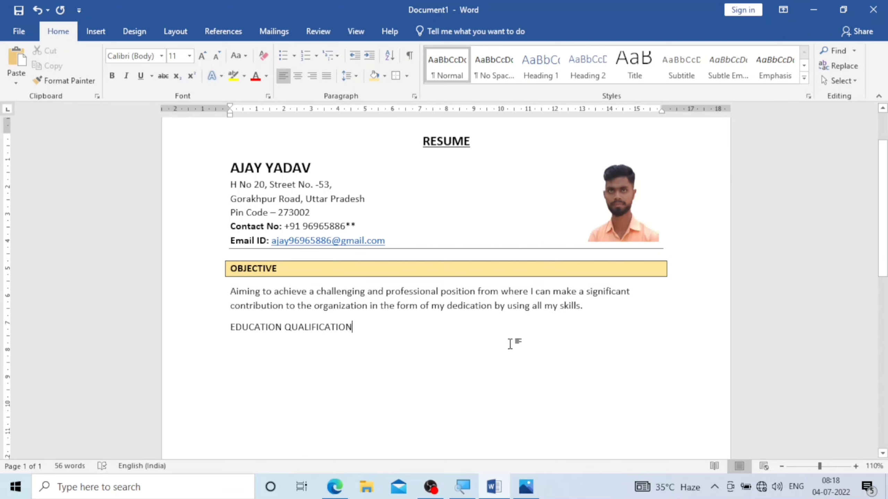
left_click_drag(352, 328, 233, 324)
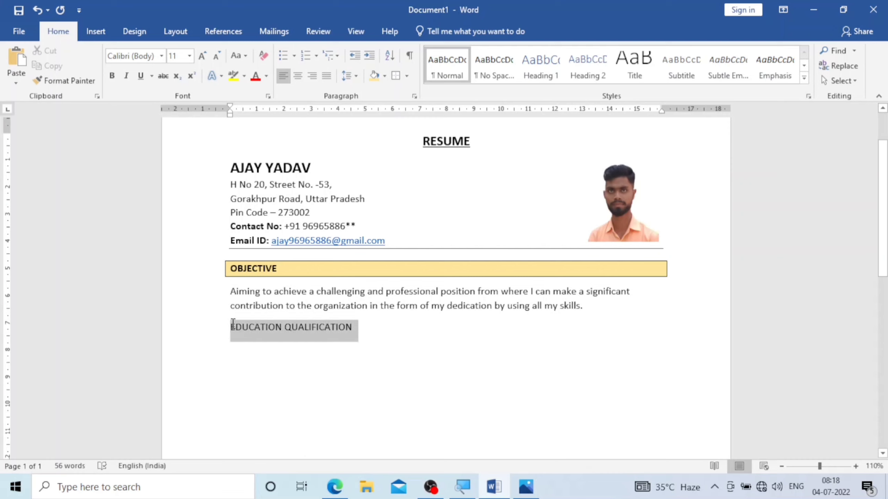
left_click(379, 331)
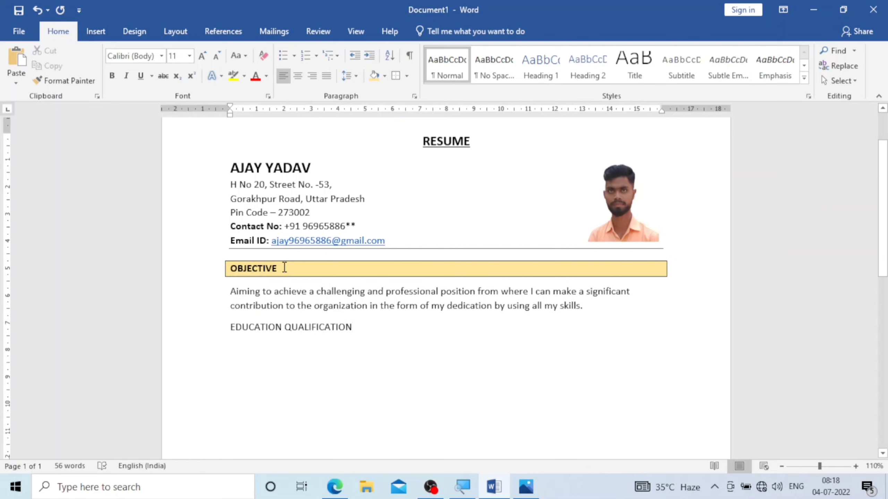
left_click(284, 267)
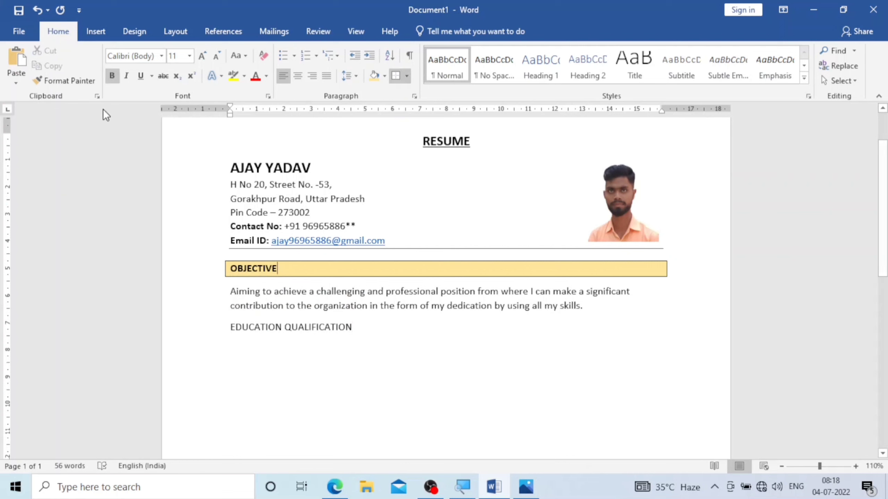
Copy the OBJECTIVE bar's format onto EDUCATION QUALIFICATION and make the heading bold.
left_click(81, 84)
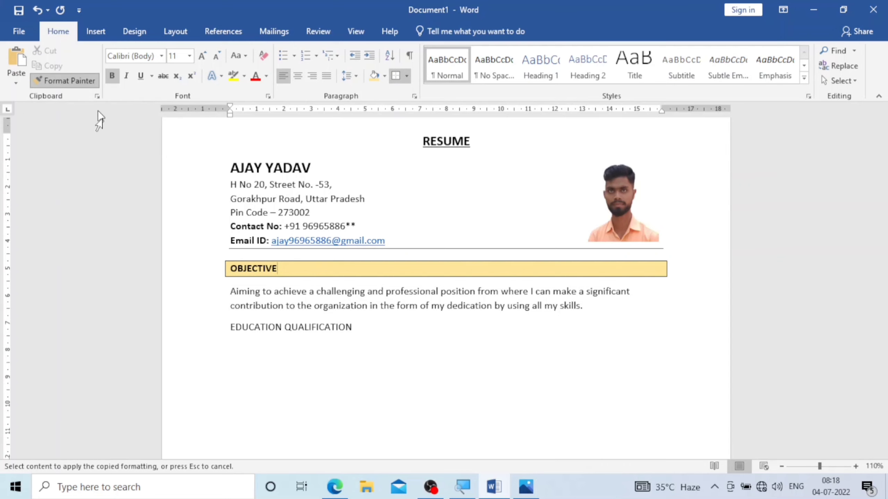
left_click(335, 326)
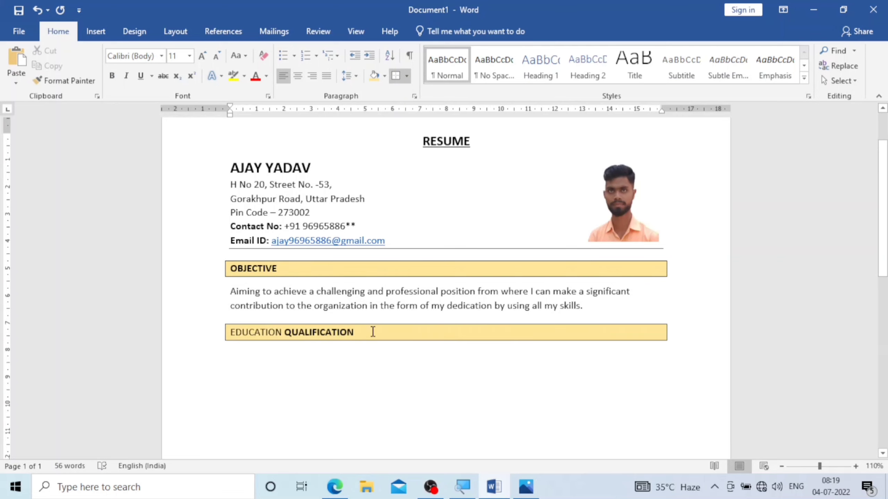
left_click_drag(372, 332, 232, 336)
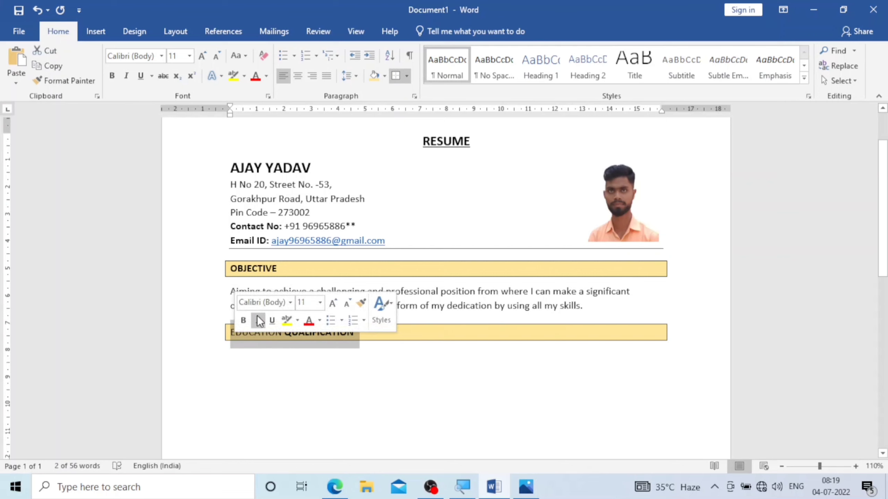
key("ctrl+b")
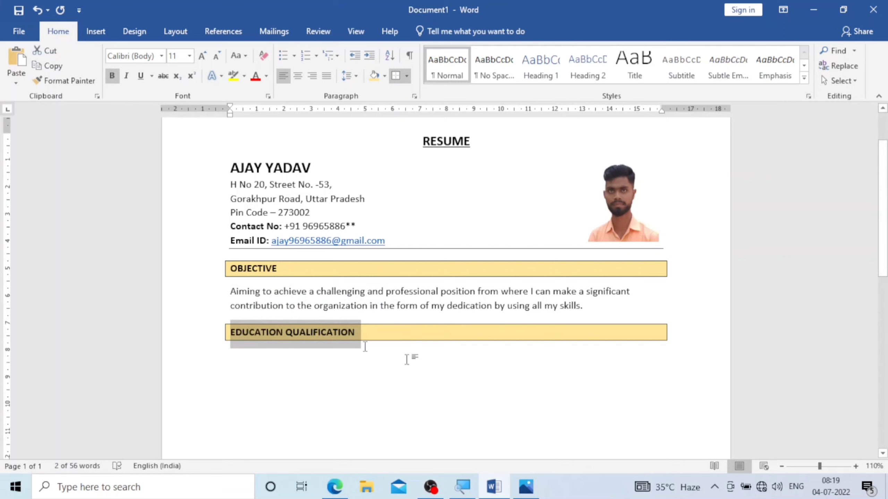
left_click(393, 334)
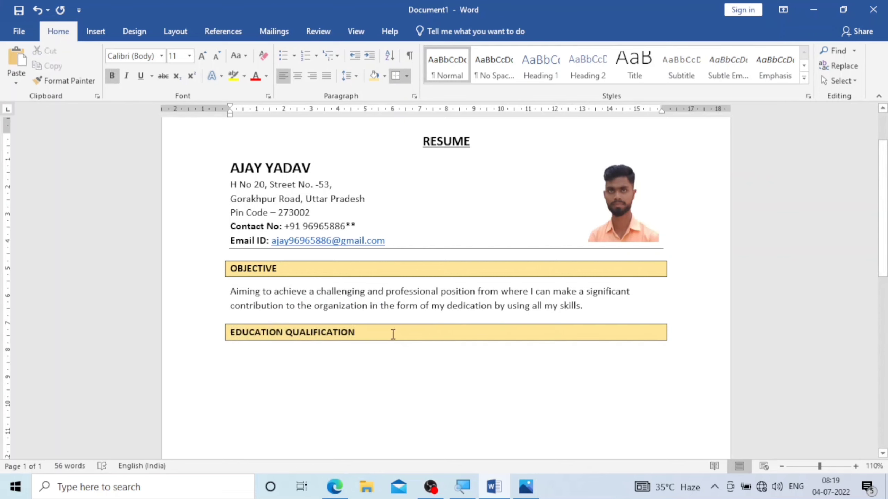
Add an empty line below the heading with its shading removed.
scroll(392, 334, "down", 2)
scroll(390, 333, "up", 2)
key("Return")
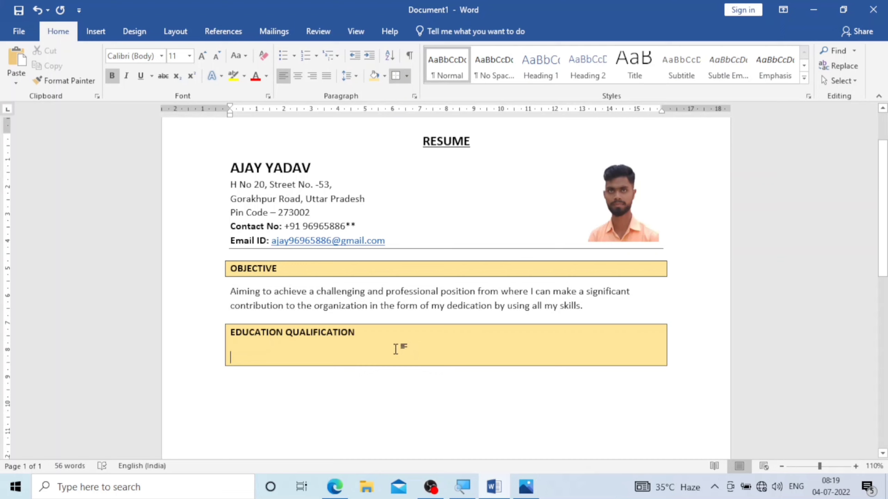
left_click(262, 55)
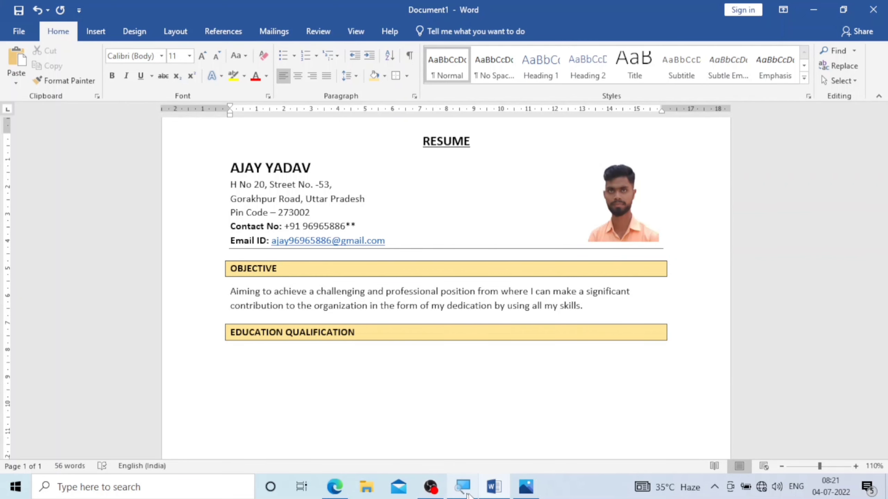
Copy the first education entry from RESUME2.pdf in Edge and return to Word.
left_click(326, 489)
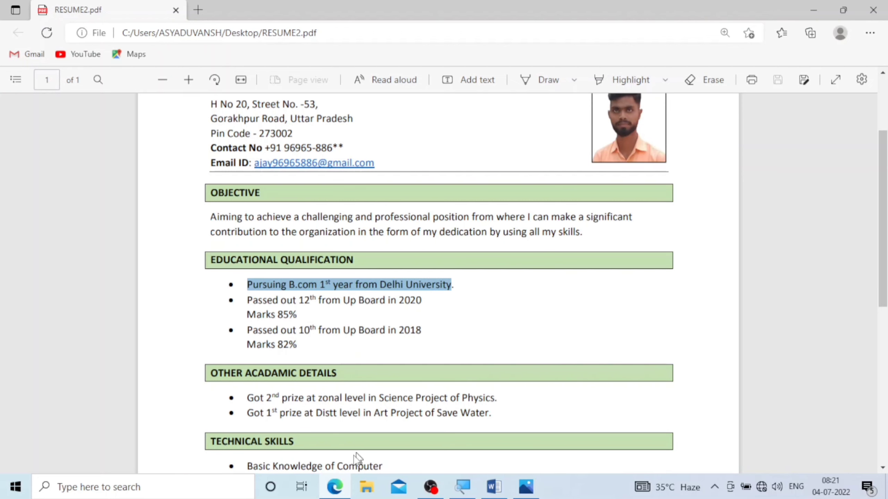
left_click(494, 486)
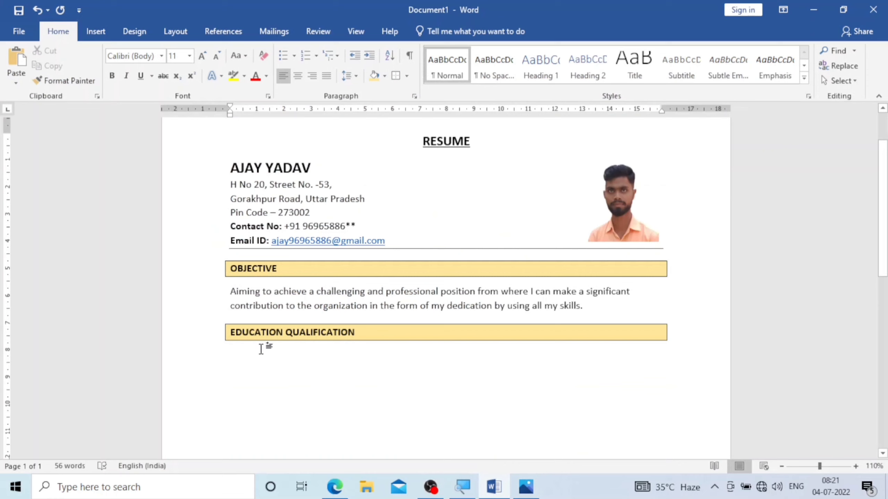
Start a four-diamond bulleted list with the B.com Delhi University, 12th (85%) and 10th (82%) entries.
left_click(293, 57)
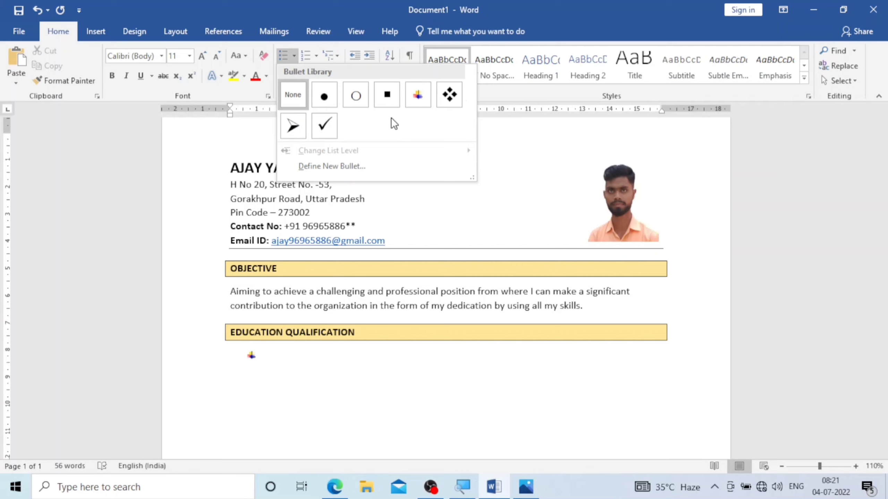
left_click(450, 97)
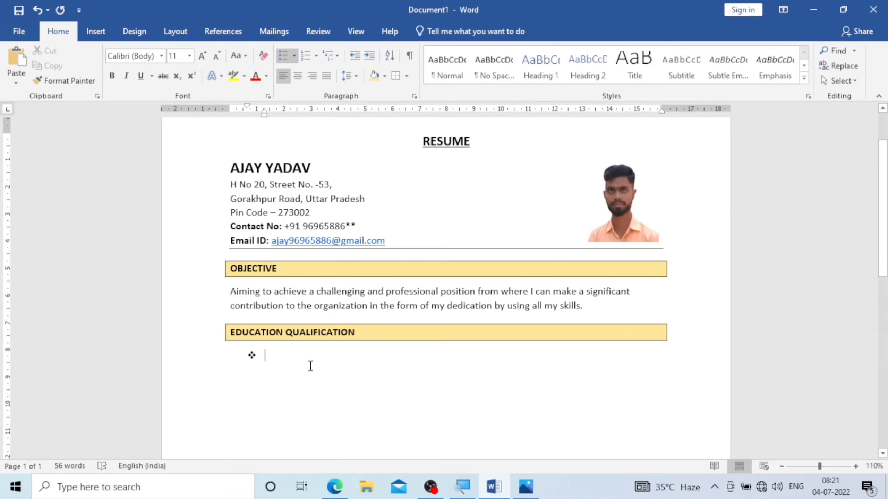
type("Pursuing B.com 1st year from Delhi University")
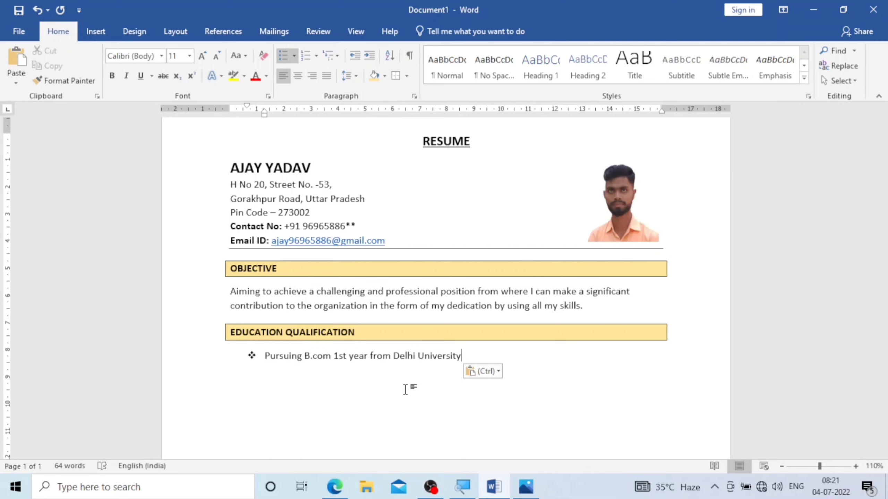
key("Return")
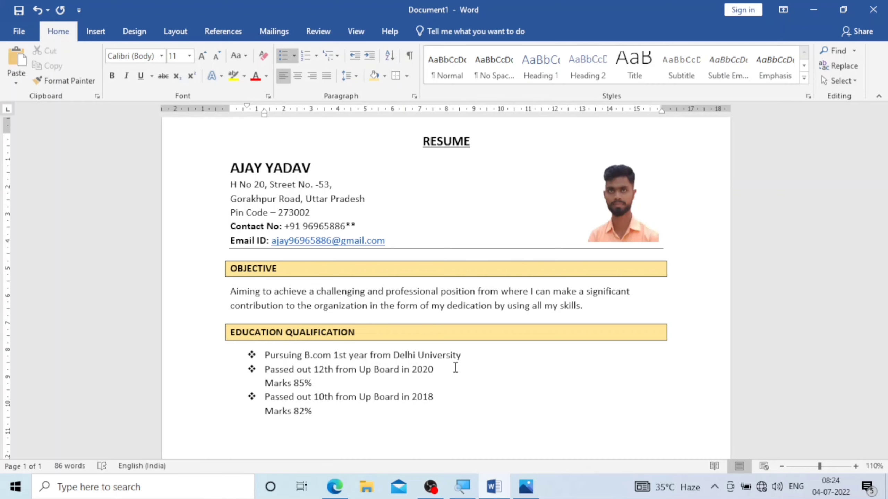
scroll(439, 377, "down", 3)
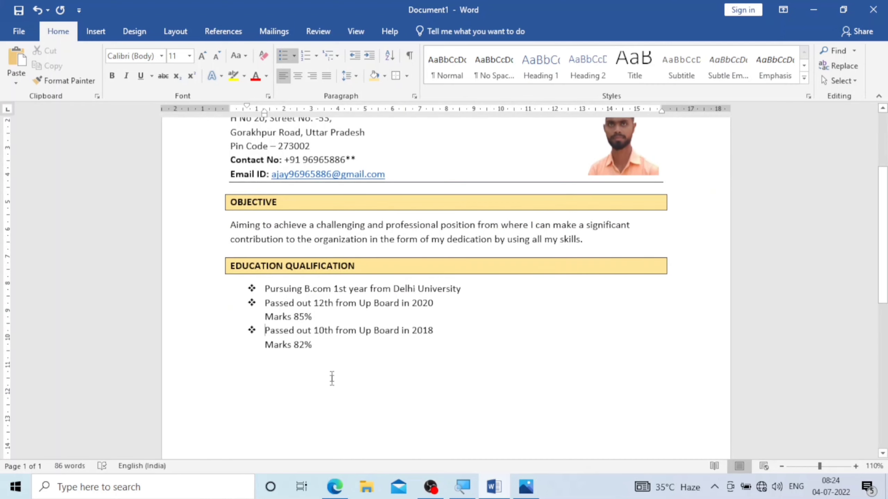
End the bulleted list after the 10th Marks 82% entry with a plain empty line.
left_click(344, 346)
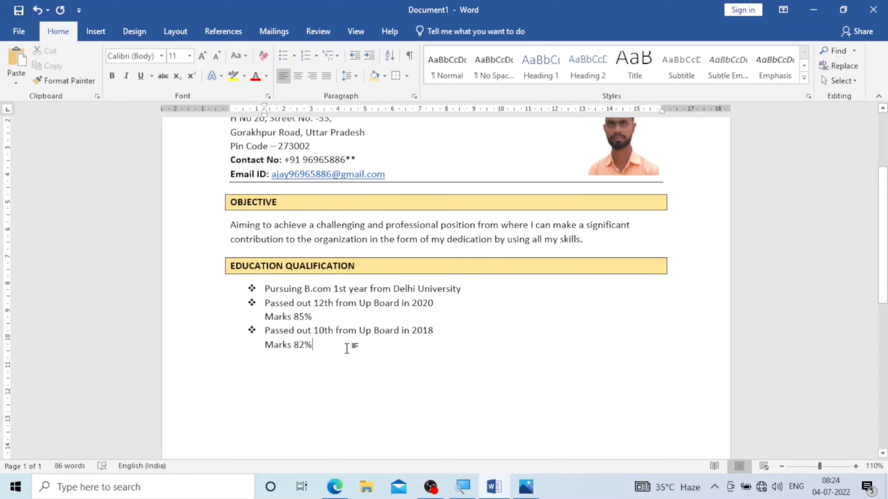
key("Return")
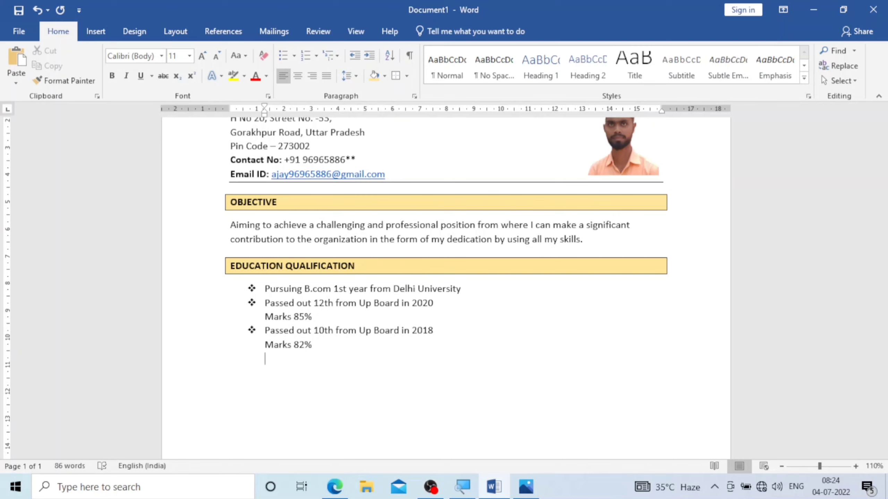
key("Return")
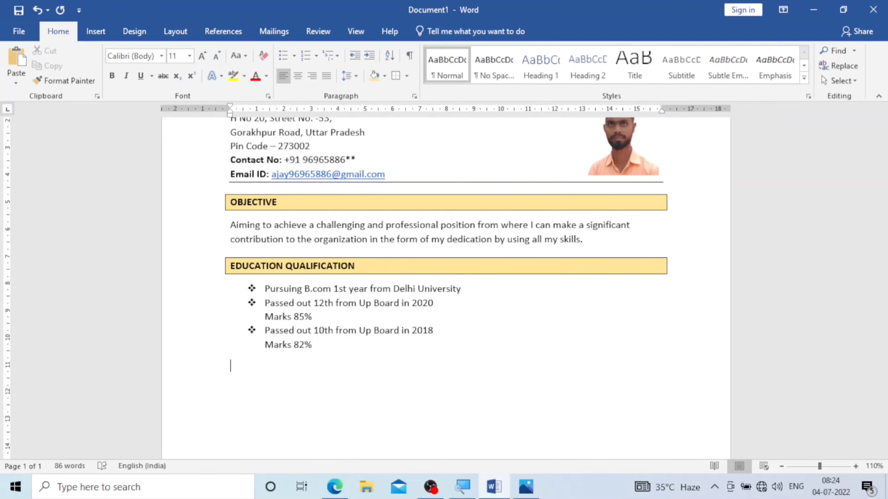
scroll(331, 313, "up", 3)
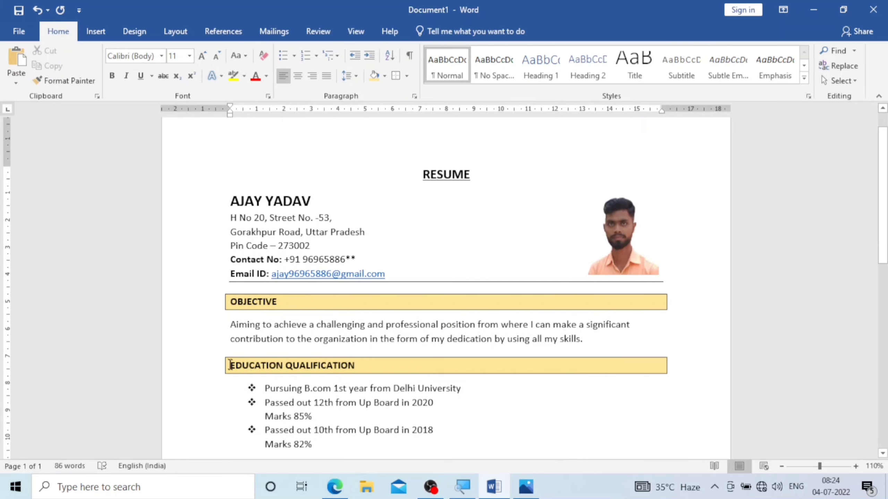
scroll(230, 365, "down", 2)
scroll(228, 363, "down", 2)
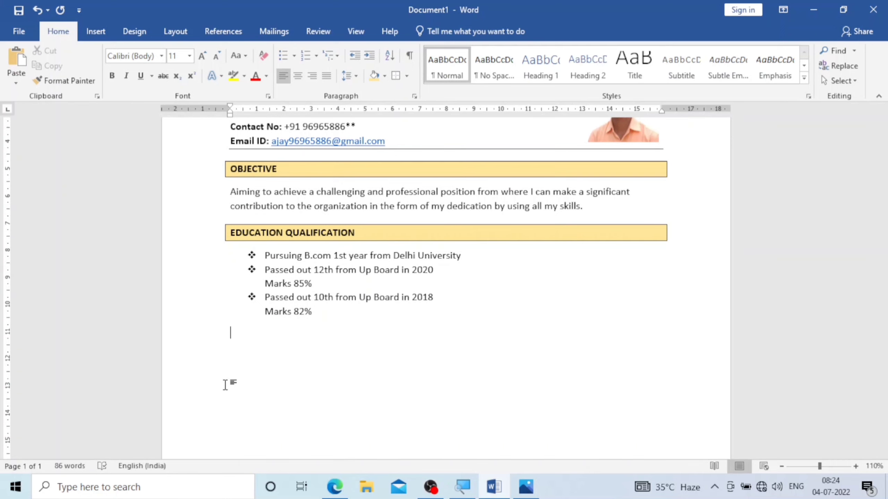
scroll(225, 385, "up", 1)
scroll(226, 384, "up", 2)
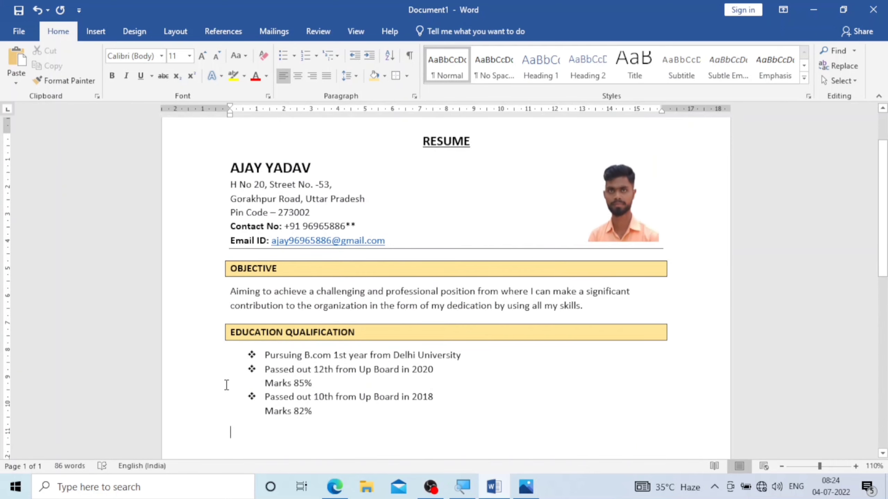
scroll(227, 384, "down", 2)
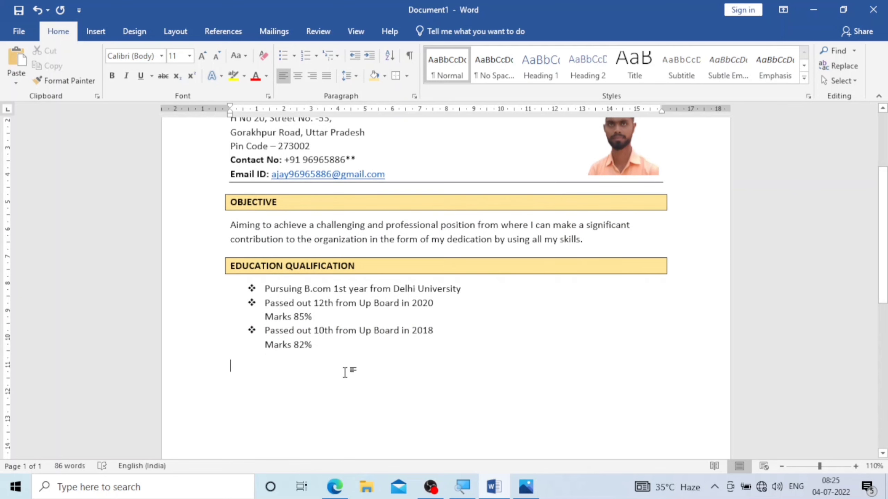
Paste 'OTHER ACADAMIC DETAILS' as a new line and make it bold.
type("OTHER ACADAMIC DETAILS")
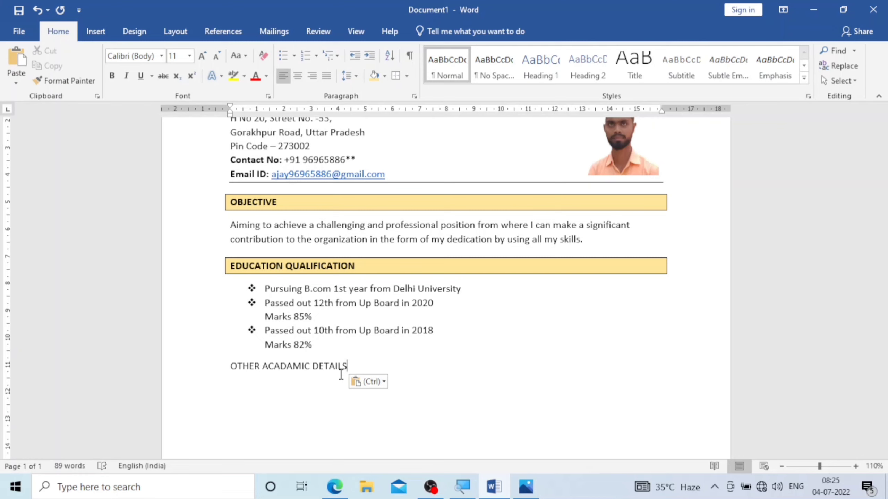
left_click_drag(341, 375, 225, 372)
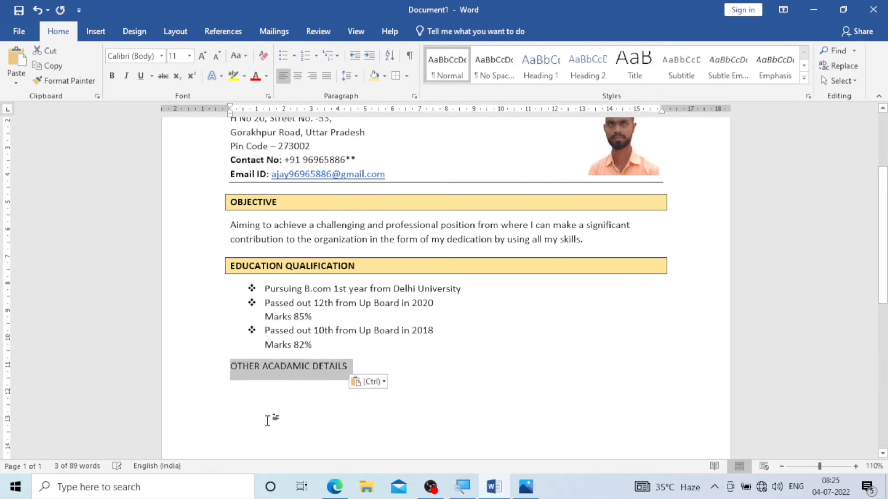
left_click(111, 75)
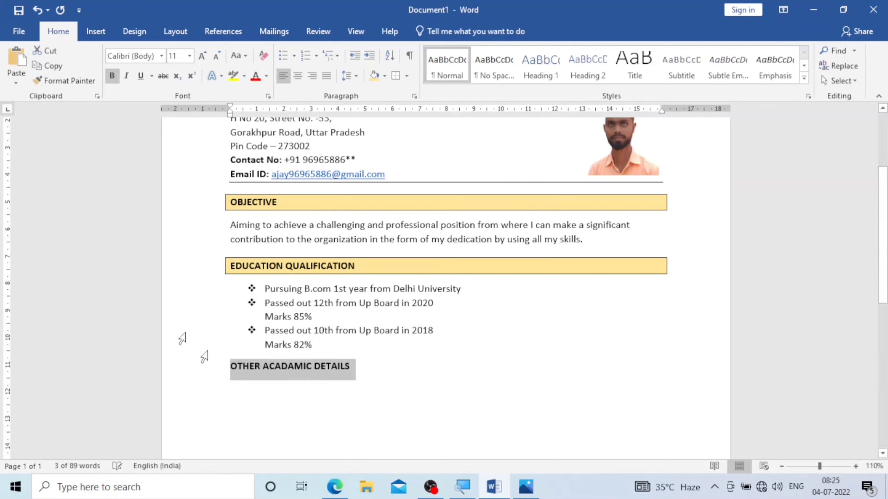
left_click(357, 368)
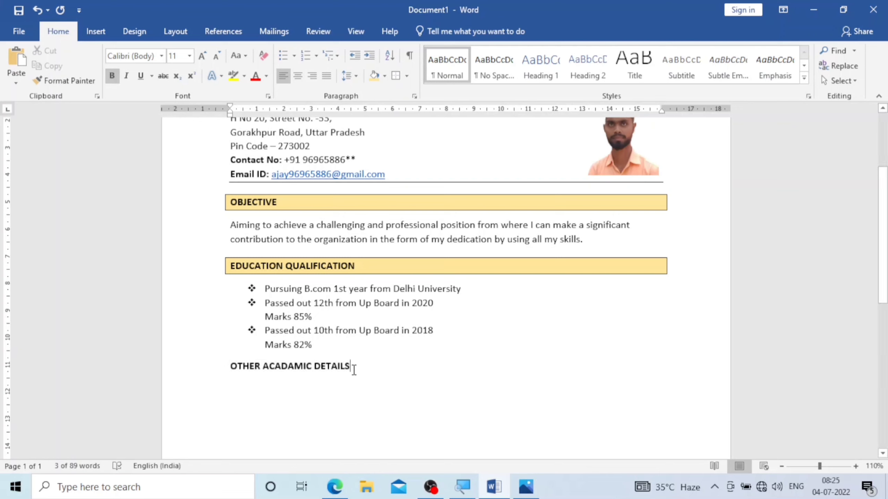
Format Painter the EDUCATION QUALIFICATION bar style onto OTHER ACADAMIC DETAILS.
left_click(273, 265)
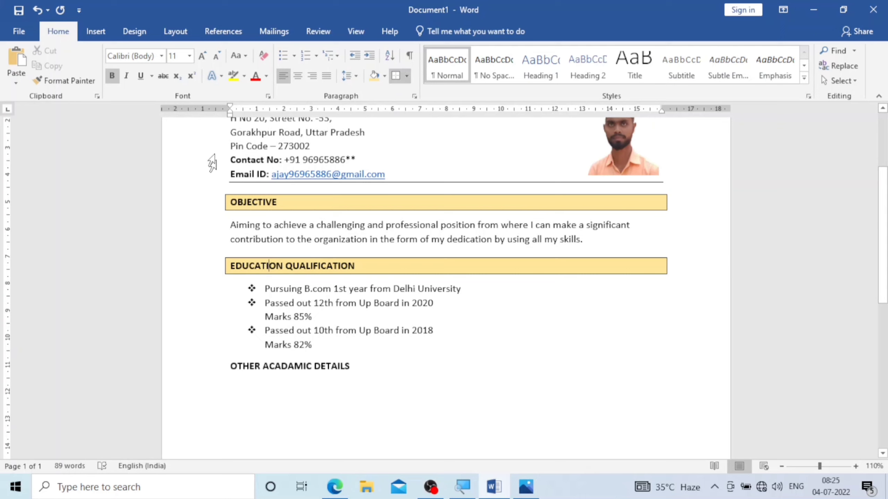
left_click(67, 80)
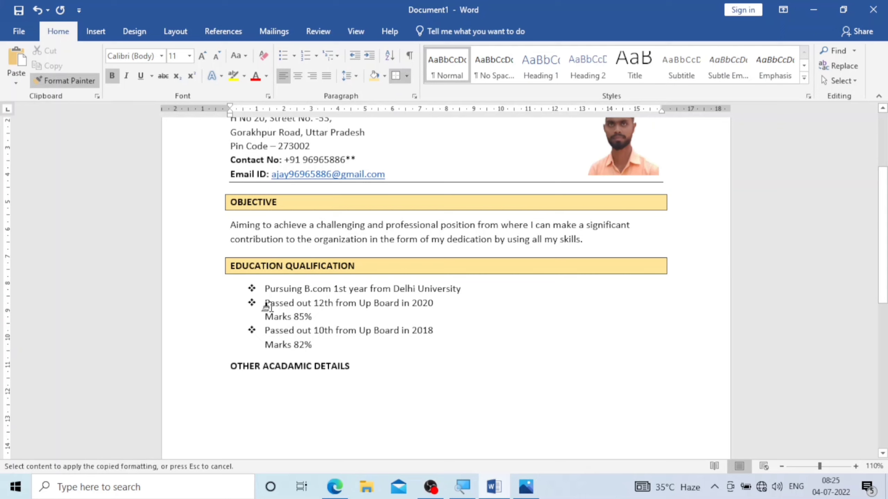
left_click(306, 364)
scroll(385, 360, "down", 1)
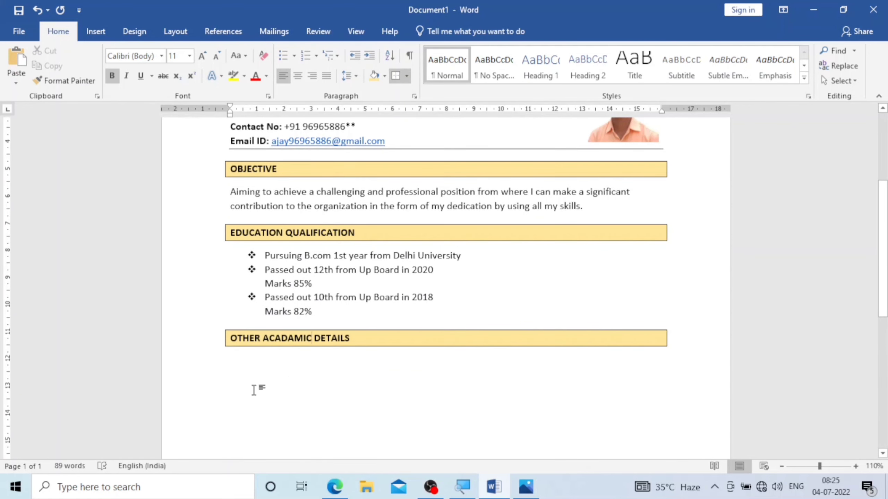
left_click(245, 360)
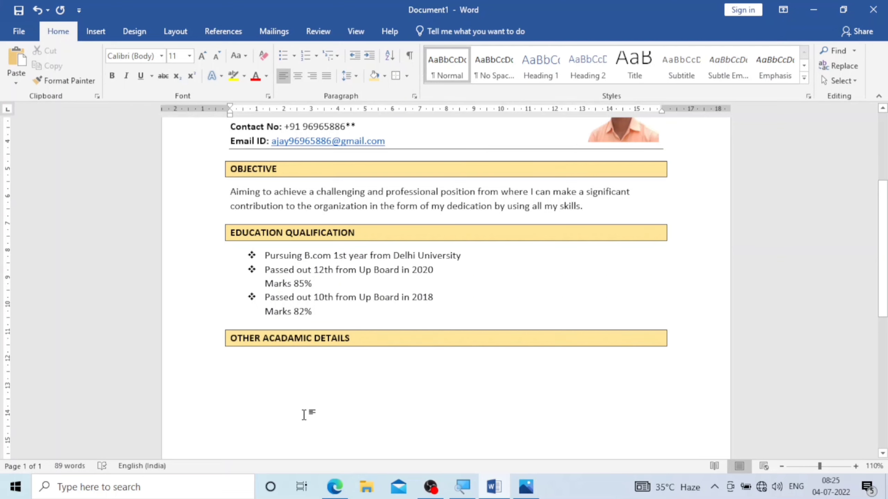
scroll(314, 372, "down", 3)
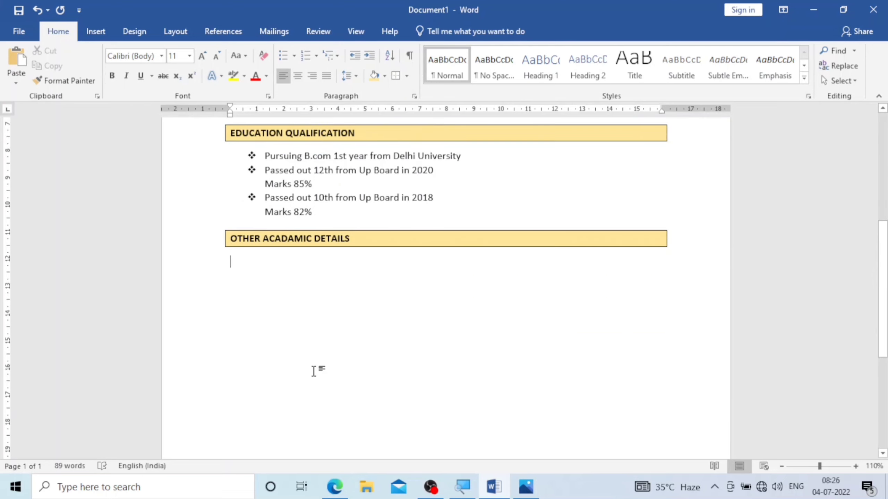
Paste the prize details and split the two prize sentences onto separate lines.
type("Got 2nd prize at zonal level in Science Project of Physics. • Got 1st prize at Distt level in Art Project of Save Water.")
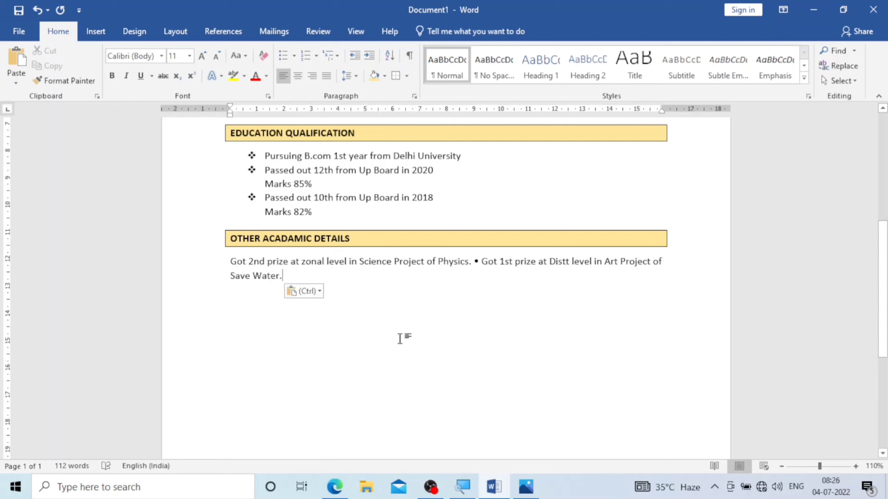
left_click(481, 259)
key("BackSpace")
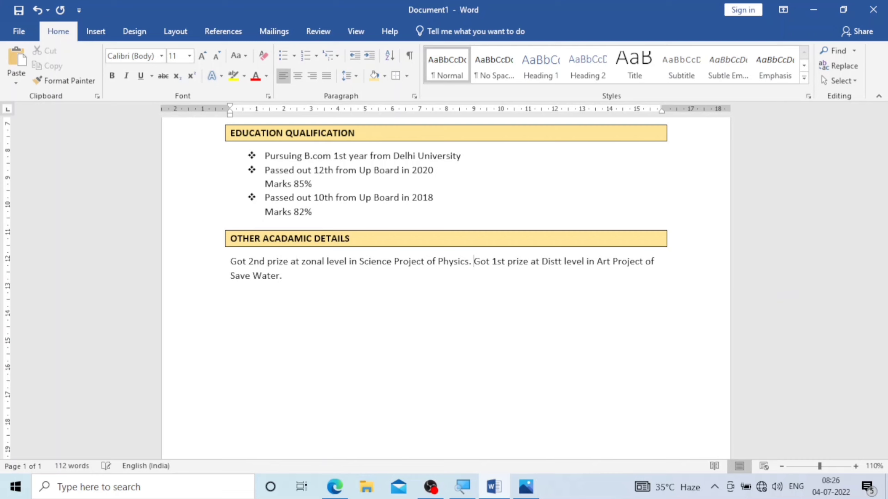
key("BackSpace")
key("Return")
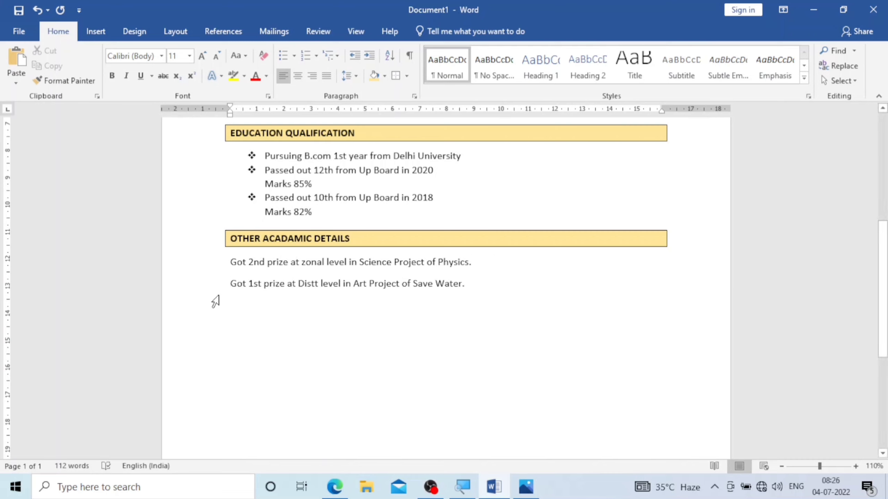
Apply the diamond bullet to both the Physics science project and Save Water prize lines.
left_click(230, 262)
left_click(295, 56)
left_click(300, 95)
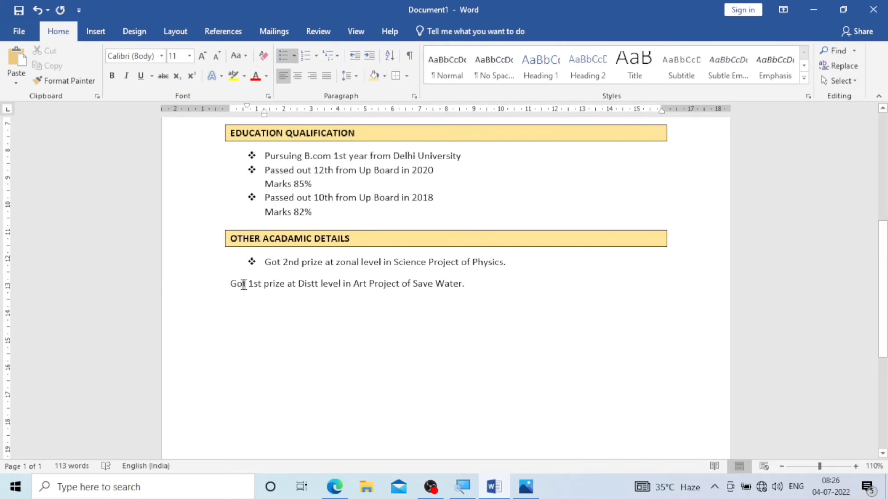
left_click(232, 283)
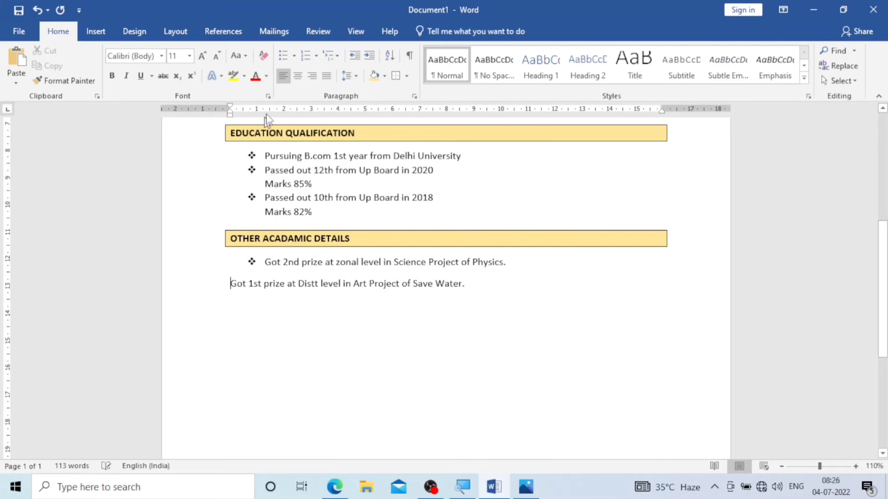
left_click(294, 55)
left_click(294, 101)
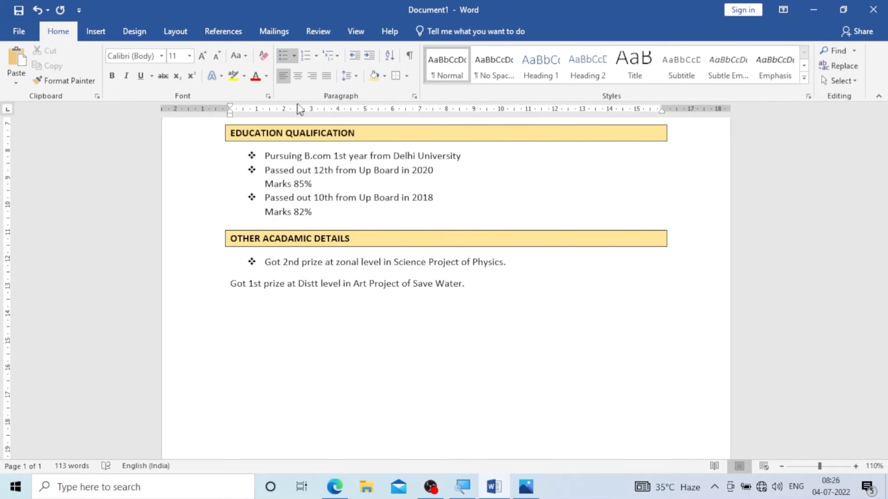
scroll(355, 371, "down", 1)
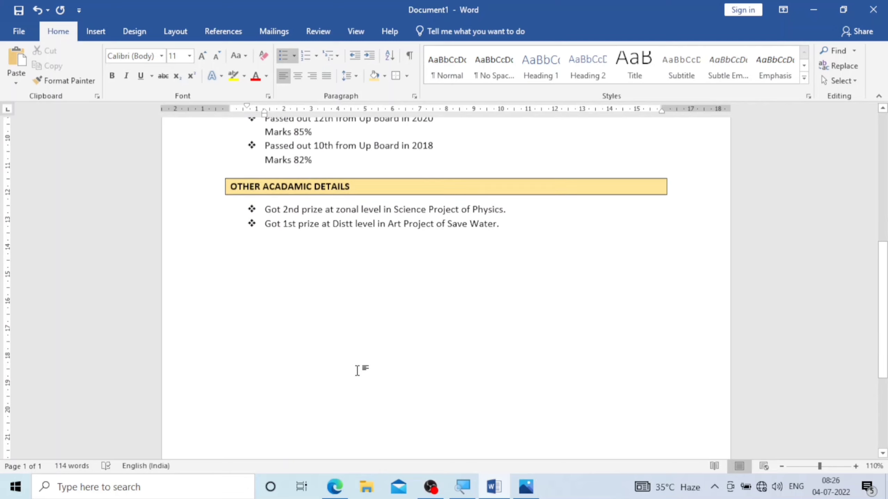
scroll(356, 371, "up", 3)
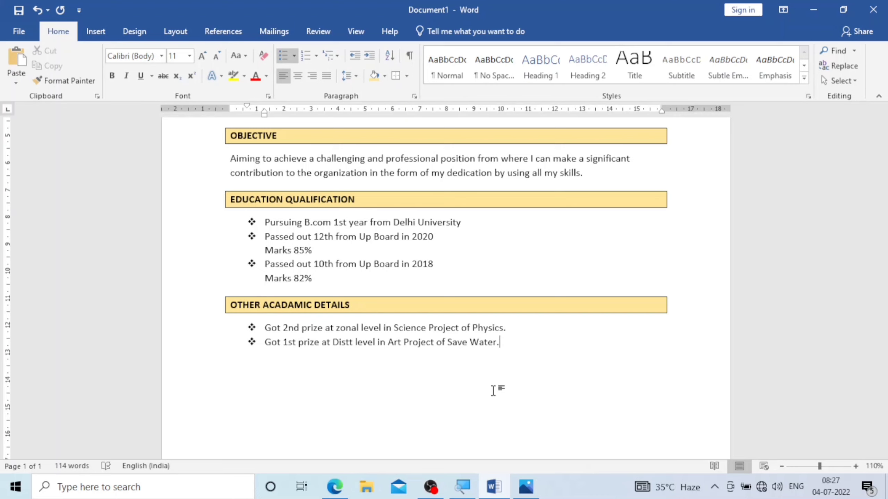
Start an unbulleted empty line at the left margin after the Save Water entry.
key("Return")
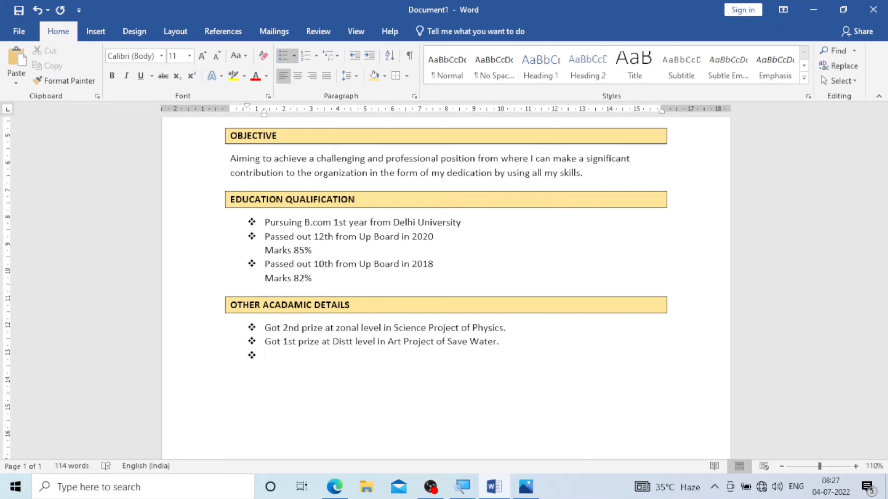
key("BackSpace")
key("BackSpace")
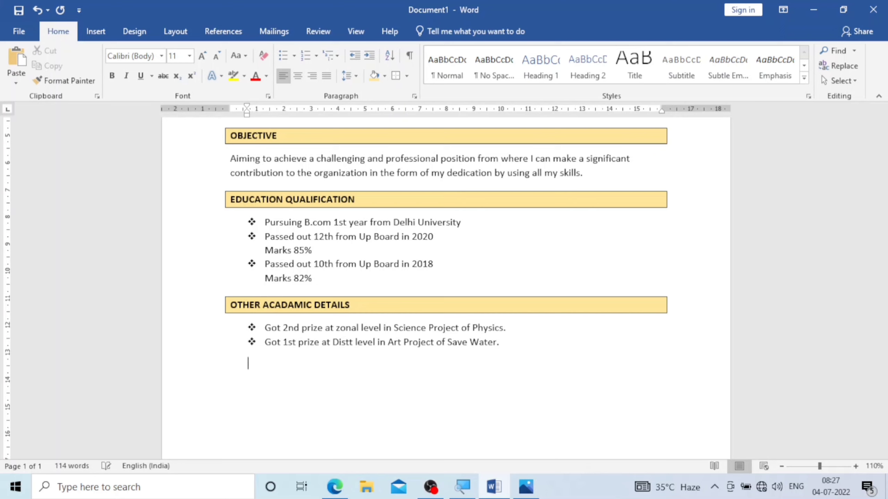
key("BackSpace")
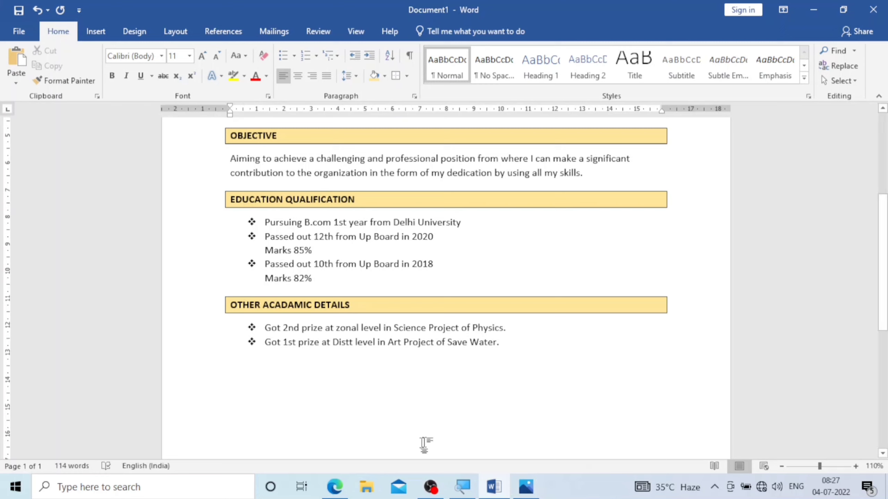
Paste TECHNICAL SKILLS, bold it, and Format-Paint the gold-shaded boxed heading style onto it.
left_click(494, 487)
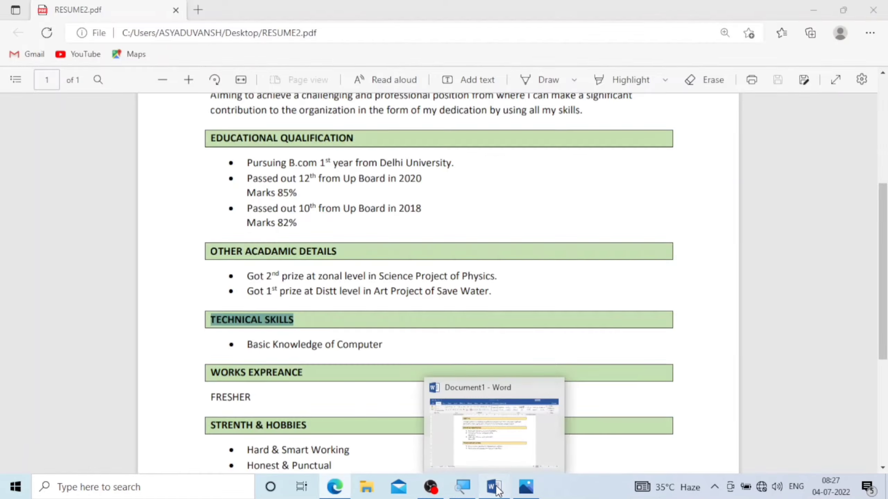
left_click(493, 487)
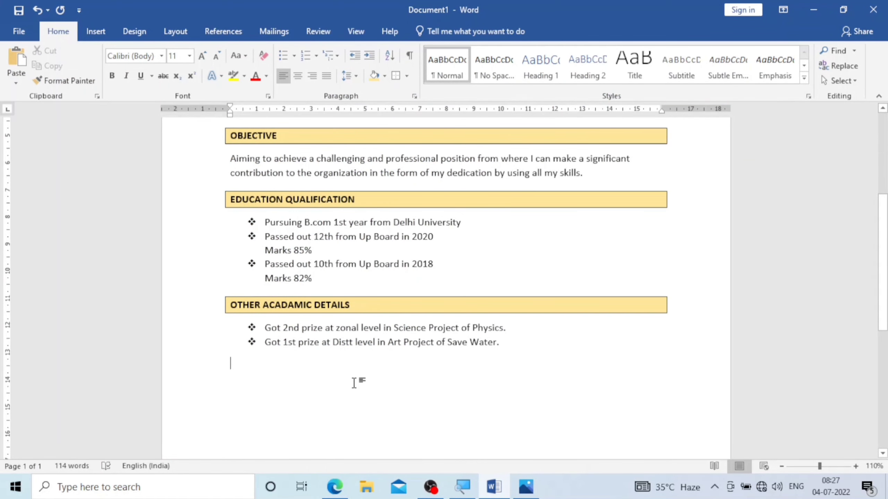
type("TECHNICAL SKILLS")
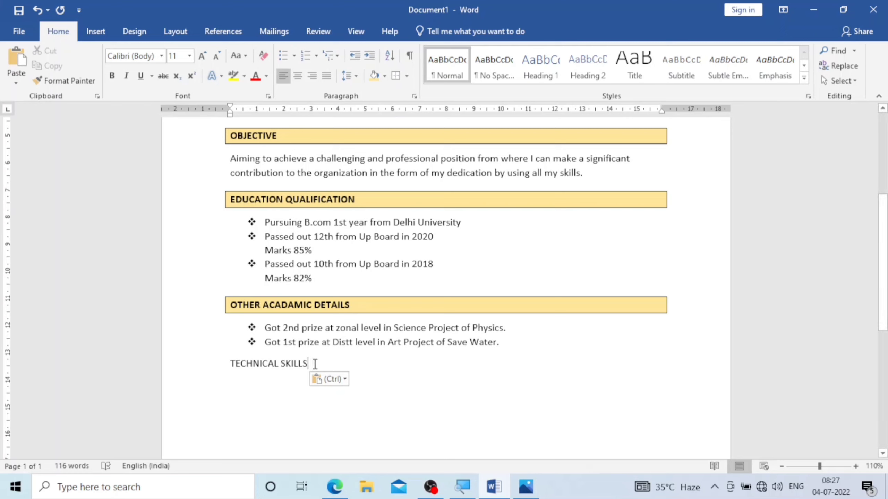
left_click_drag(312, 364, 229, 377)
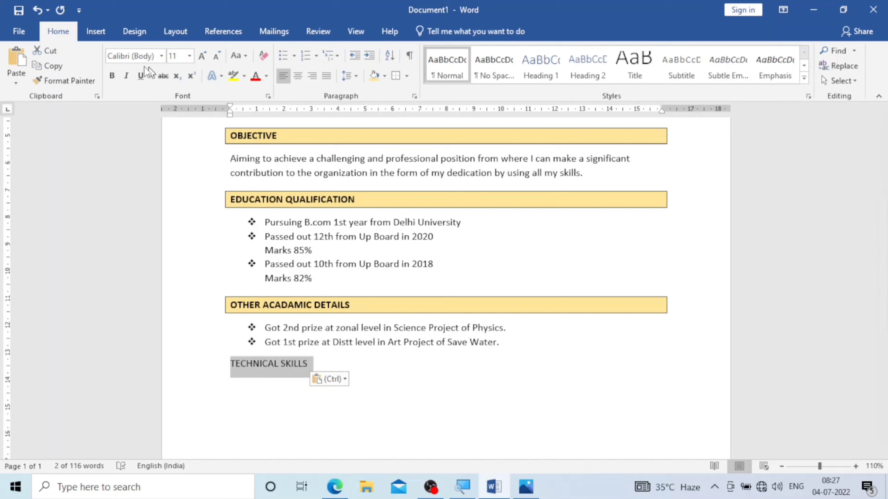
left_click(113, 77)
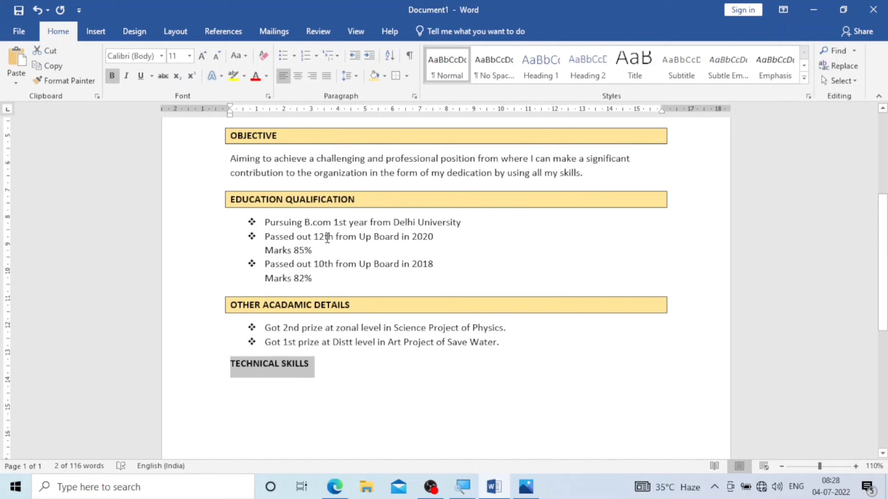
left_click(326, 305)
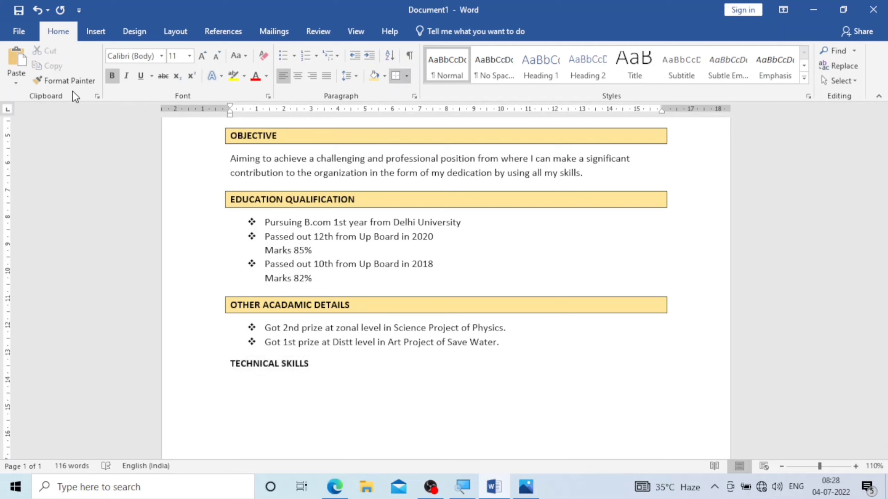
left_click(71, 79)
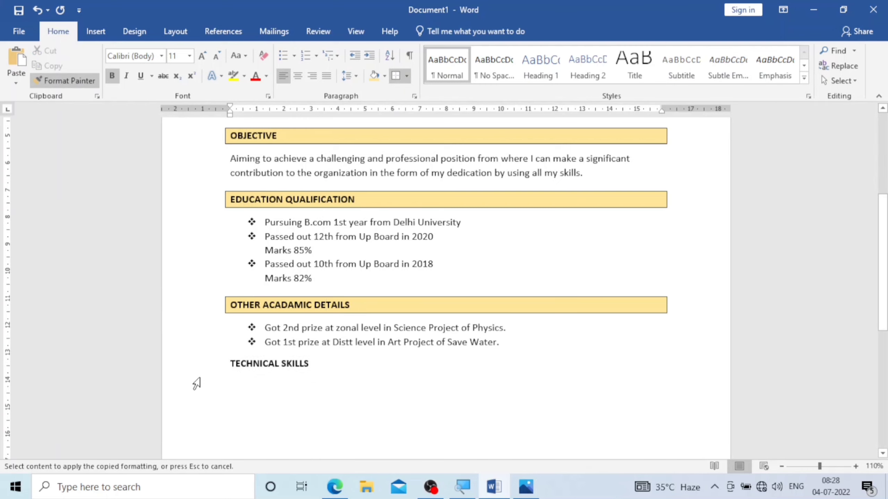
left_click(280, 363)
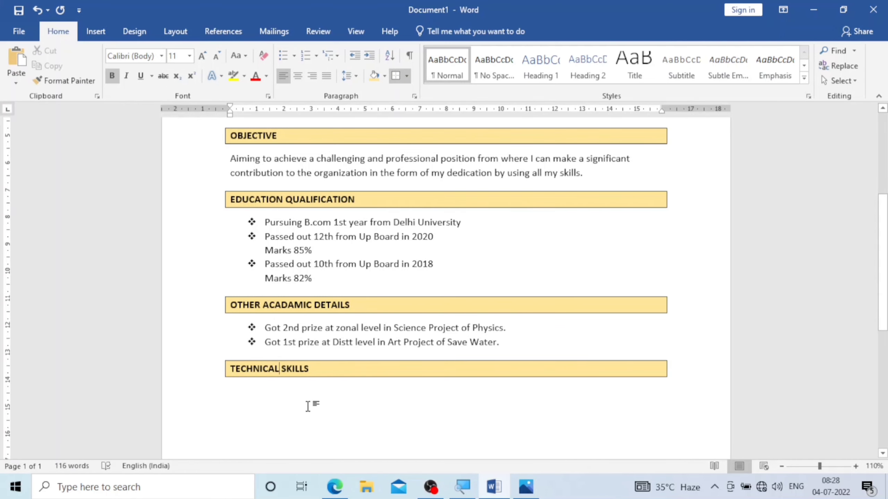
Start a new line below TECHNICAL SKILLS with the shading and border removed.
scroll(308, 405, "down", 1)
key("End")
key("Return")
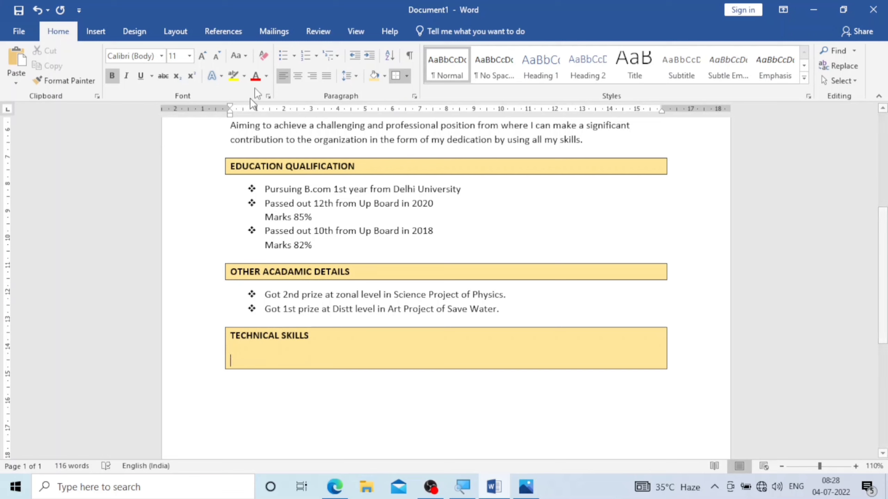
left_click(263, 56)
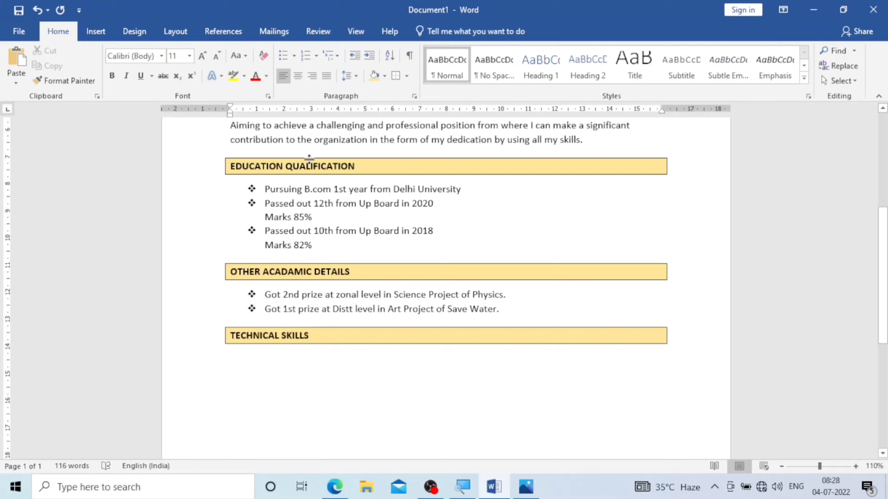
left_click(294, 57)
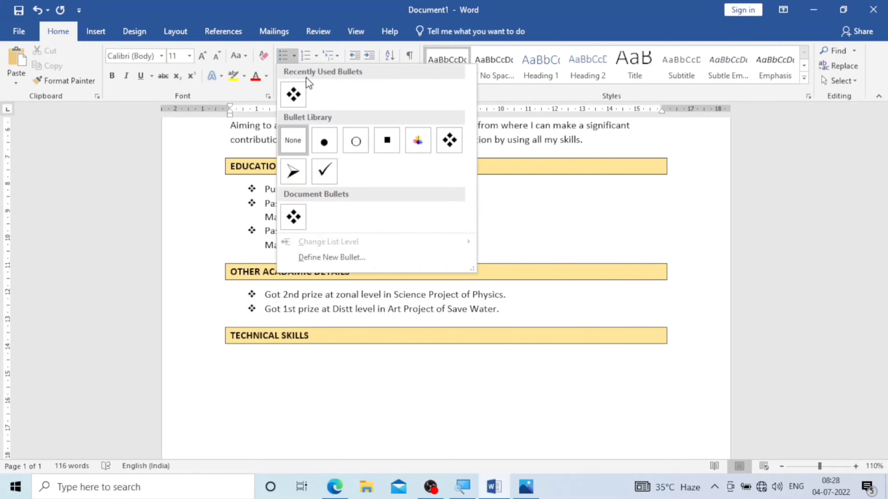
Add 'Basic Knowledge of Computer' as a diamond-bulleted entry, followed by a plain unbulleted line.
left_click(296, 93)
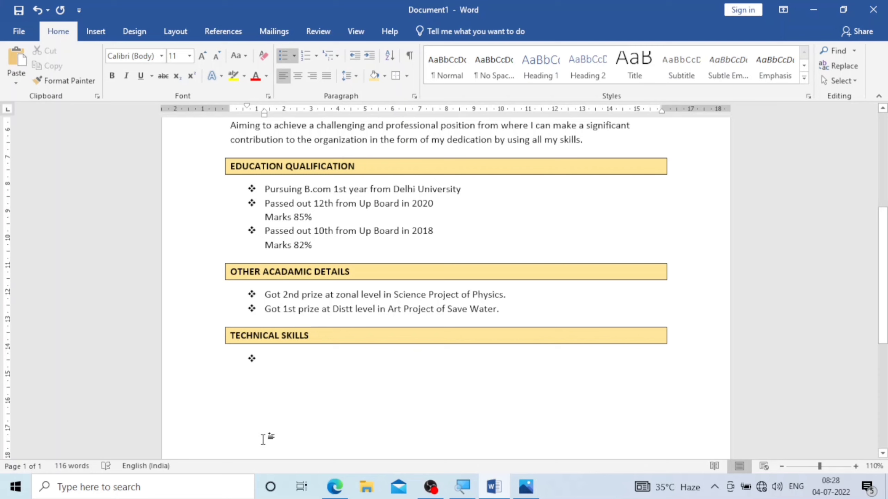
type("Basic Knowledge of Computer")
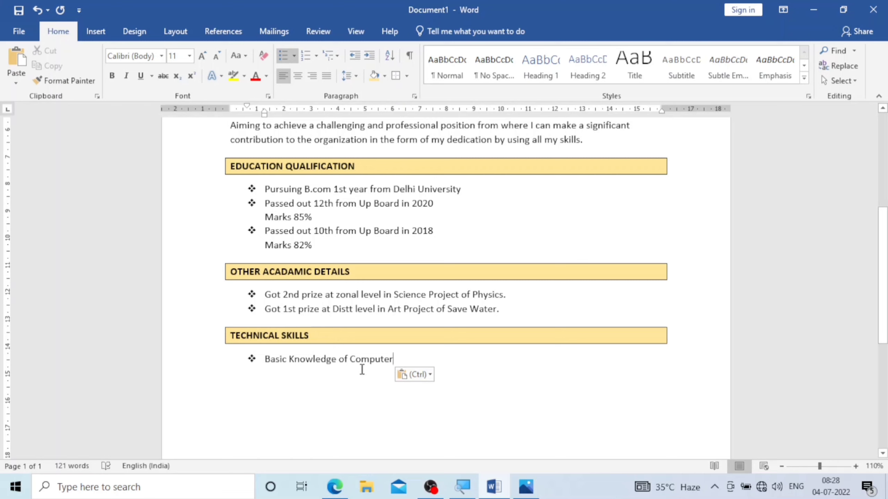
key("Return")
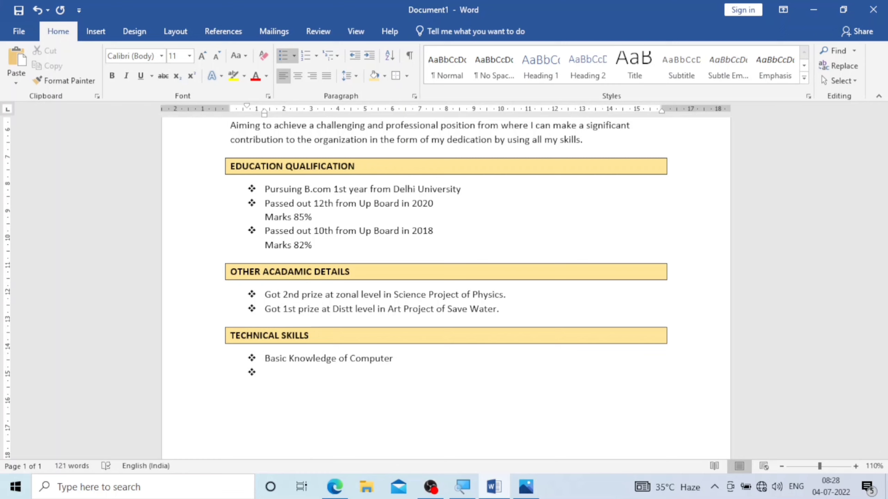
key("BackSpace")
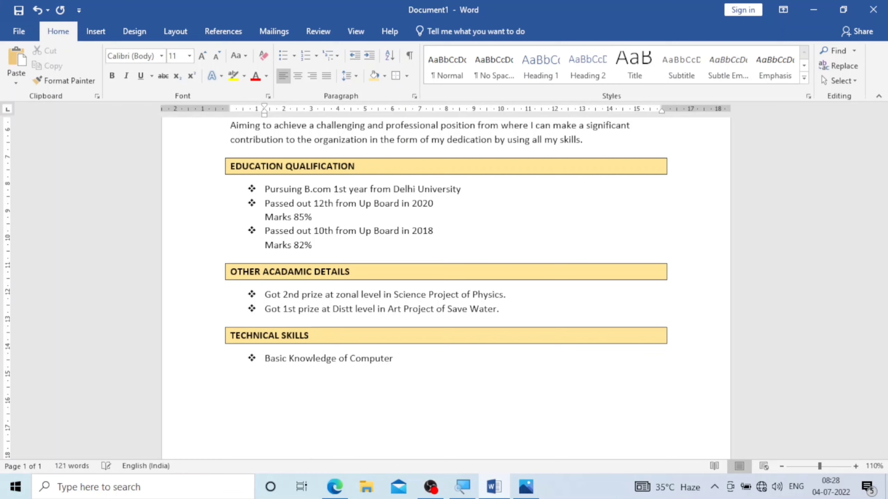
key("BackSpace")
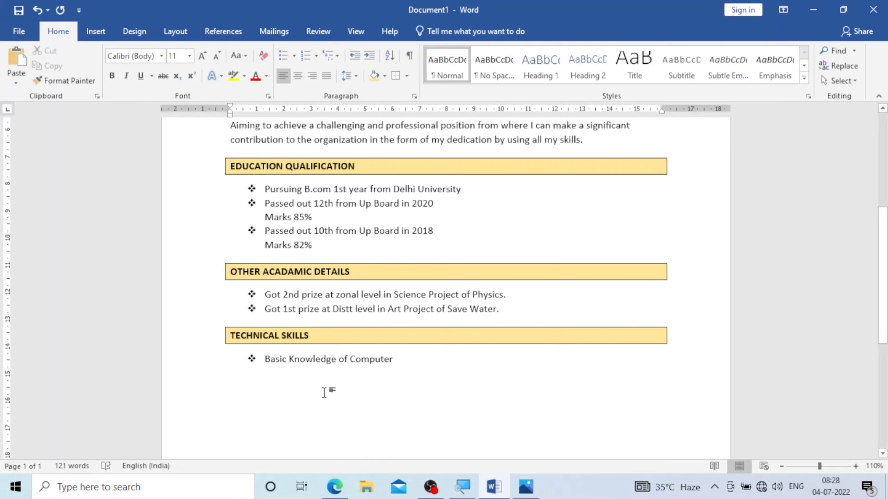
Paste WORKS EXPREANCE, bold it, and copy the TECHNICAL SKILLS shaded boxed format onto it.
type("WORKS EXPREANCE")
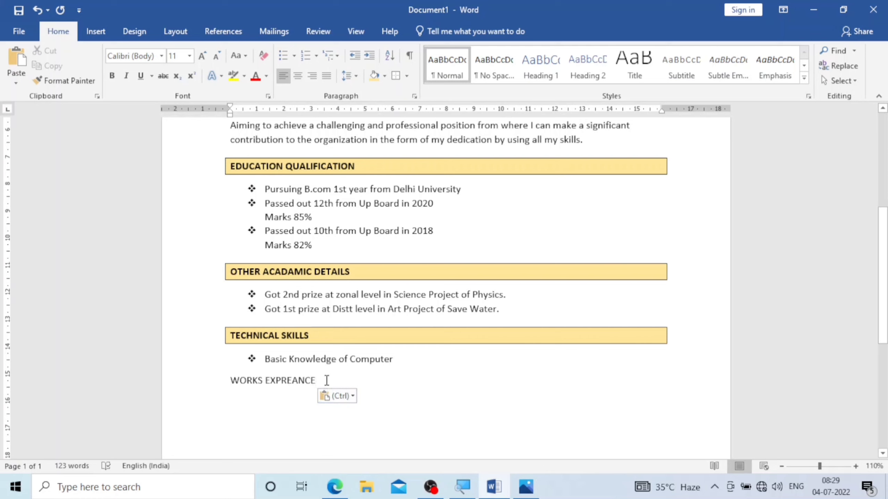
left_click_drag(318, 382, 226, 385)
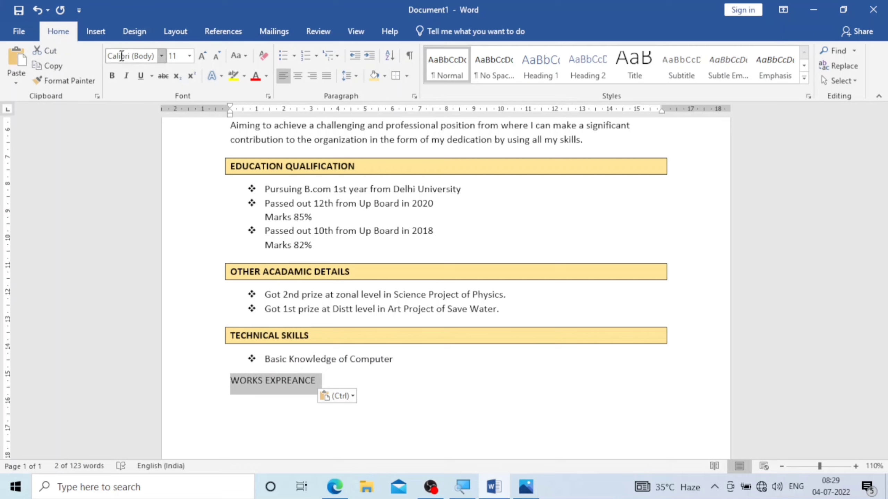
left_click(112, 76)
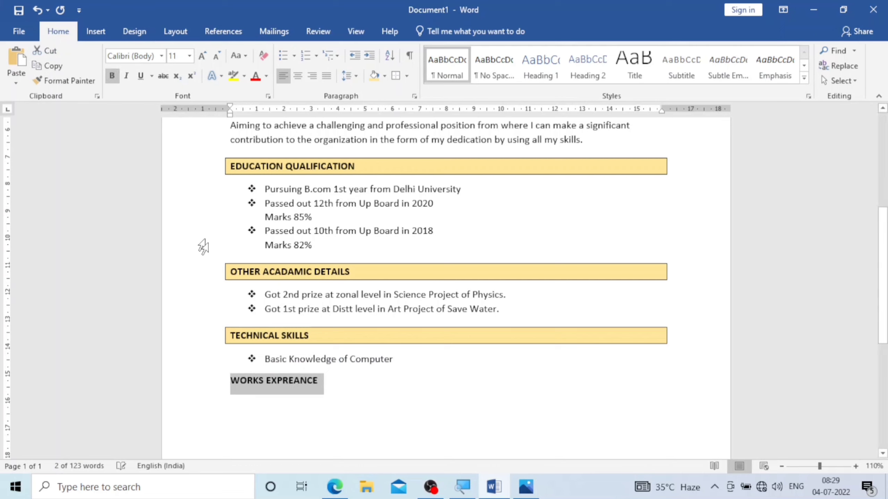
left_click(320, 336)
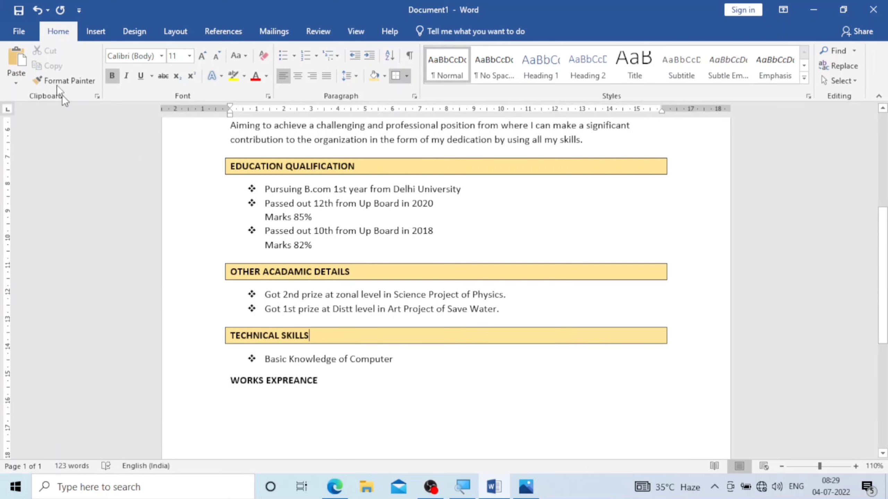
left_click(64, 80)
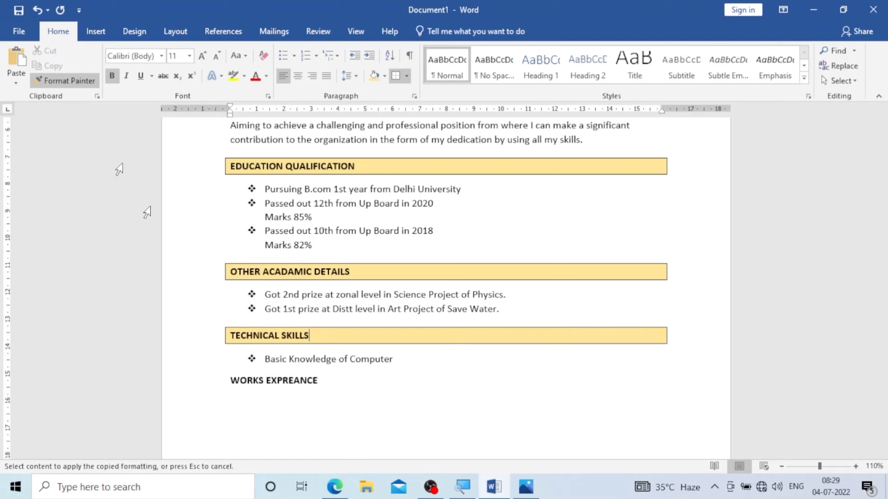
left_click(268, 379)
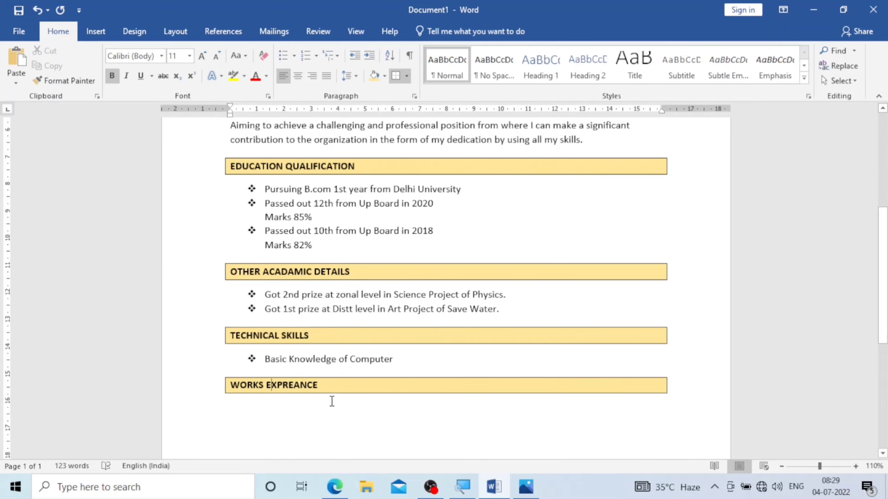
Type FRESHER below the heading as a diamond-bulleted item, then add an unbulleted line.
scroll(332, 402, "down", 1)
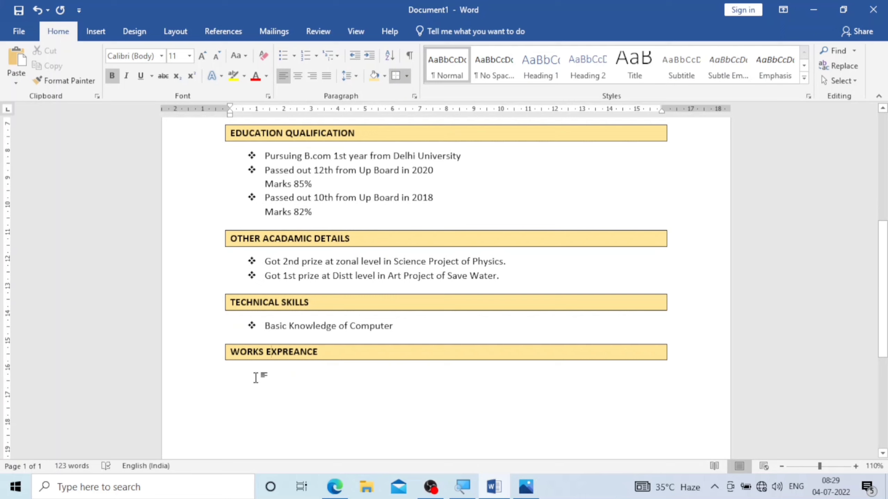
left_click(240, 377)
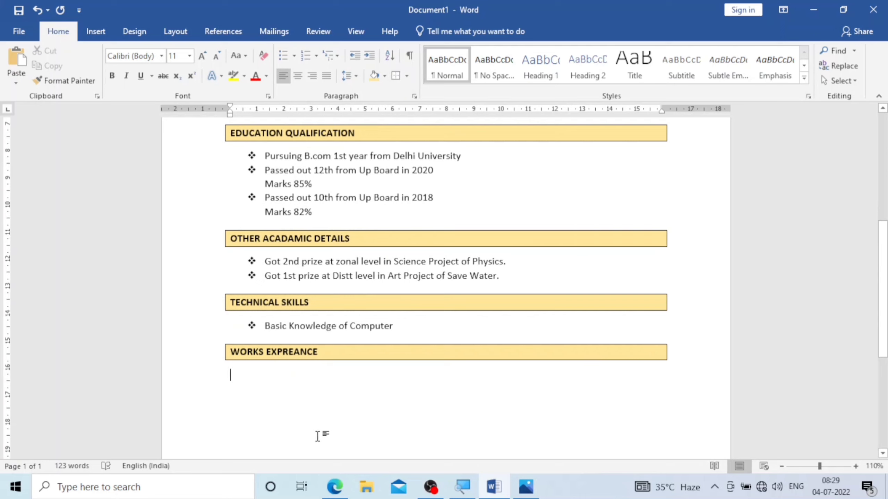
type("FRESHE")
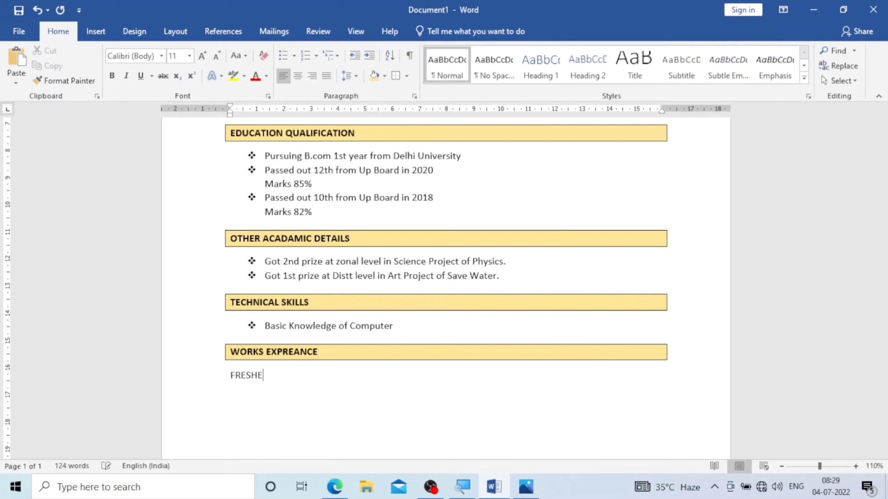
type("R")
key("Home")
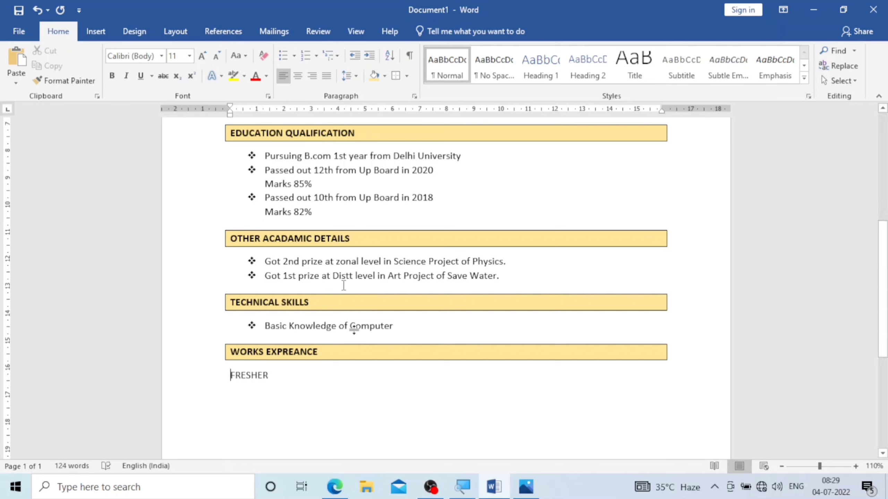
left_click(291, 58)
left_click(295, 92)
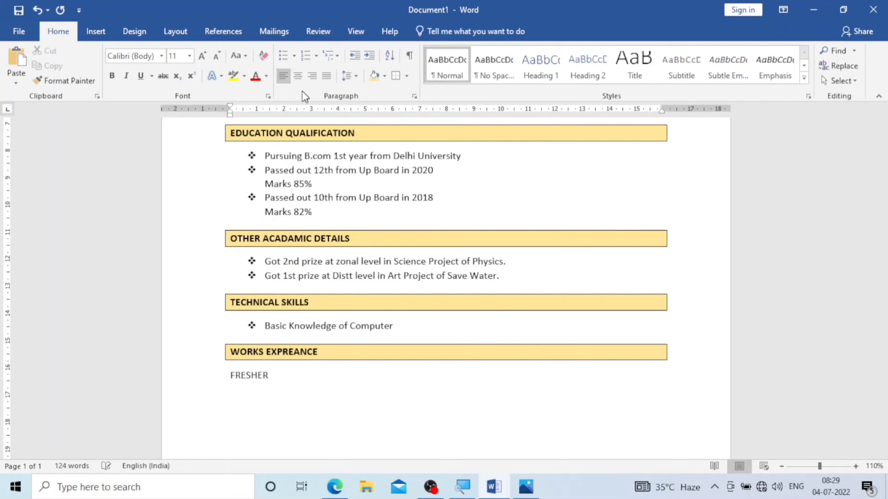
scroll(317, 400, "up", 1)
left_click(318, 400)
key("Return")
key("Return")
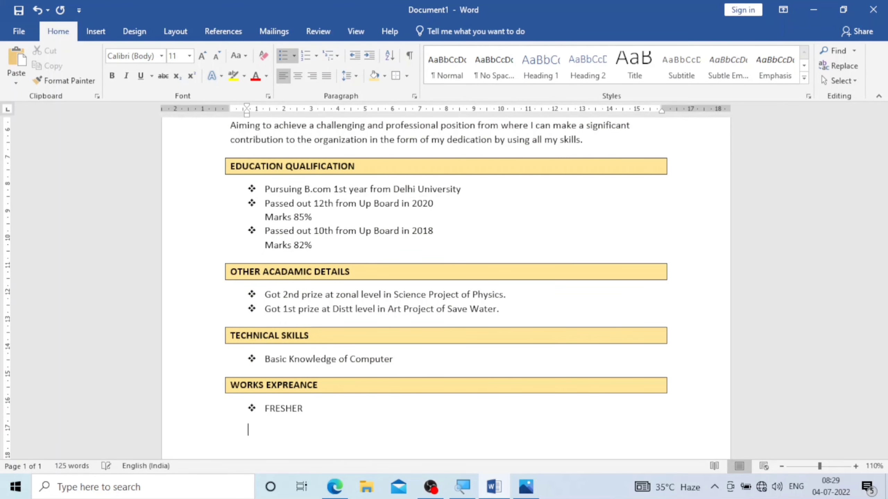
key("BackSpace")
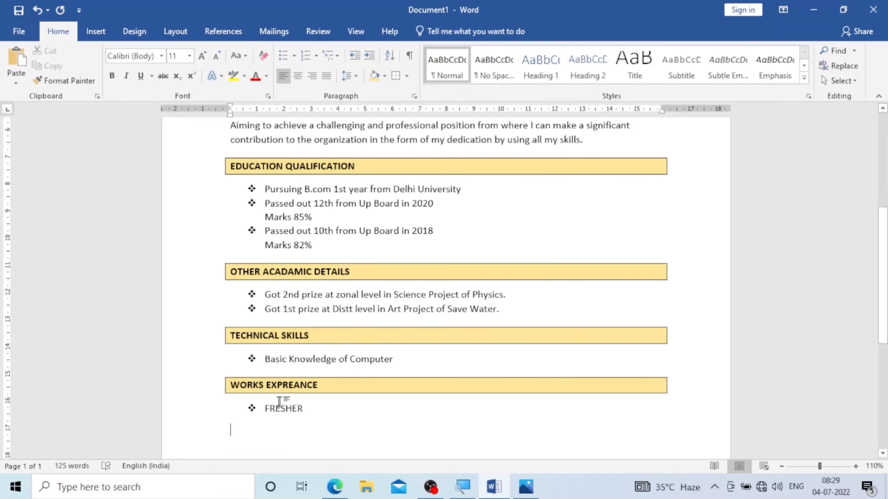
scroll(283, 398, "down", 2)
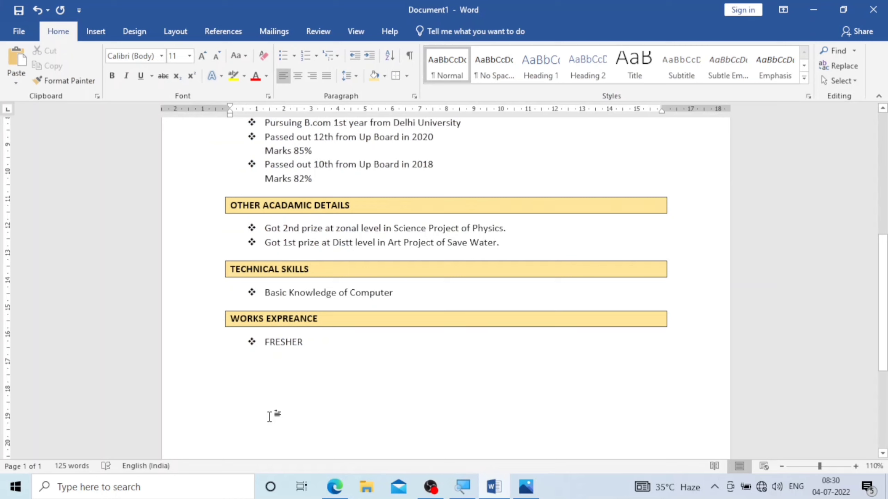
Paste STRENTH & HOBBIES, bold it, and Format-Paint the WORKS EXPREANCE shaded boxed style onto it.
type("STRENTH & HOBBIES")
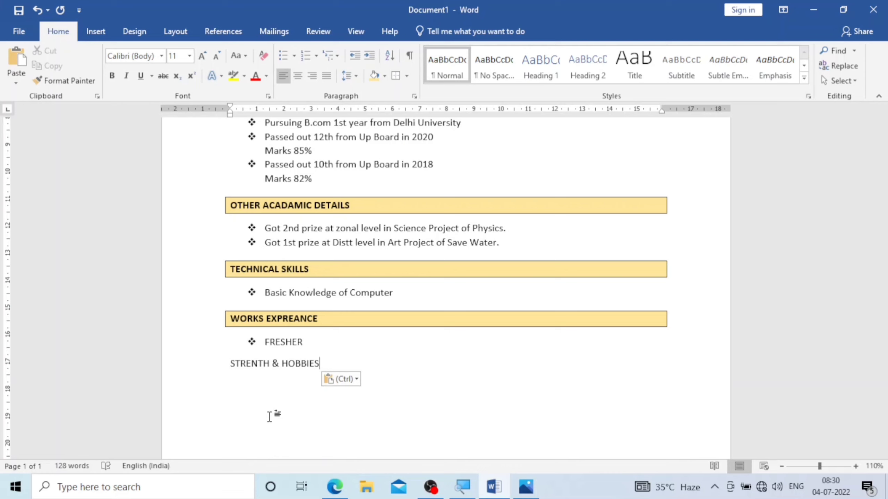
left_click_drag(323, 363, 229, 363)
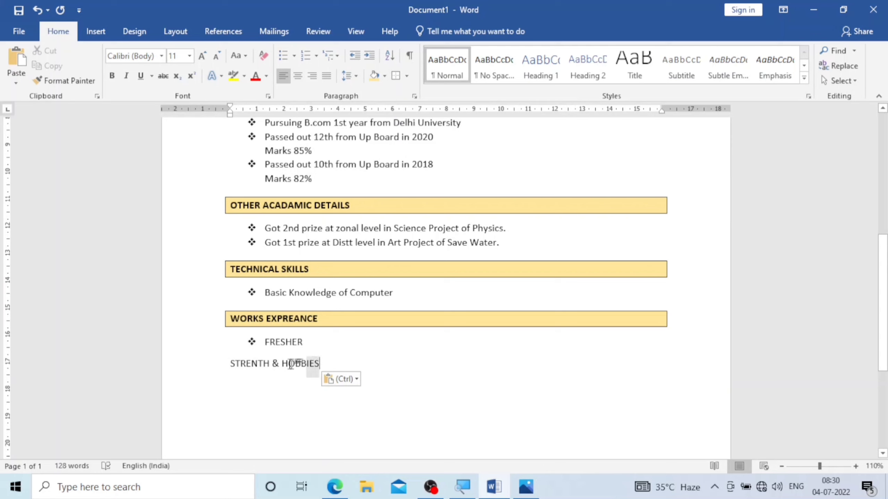
left_click(110, 76)
left_click(314, 316)
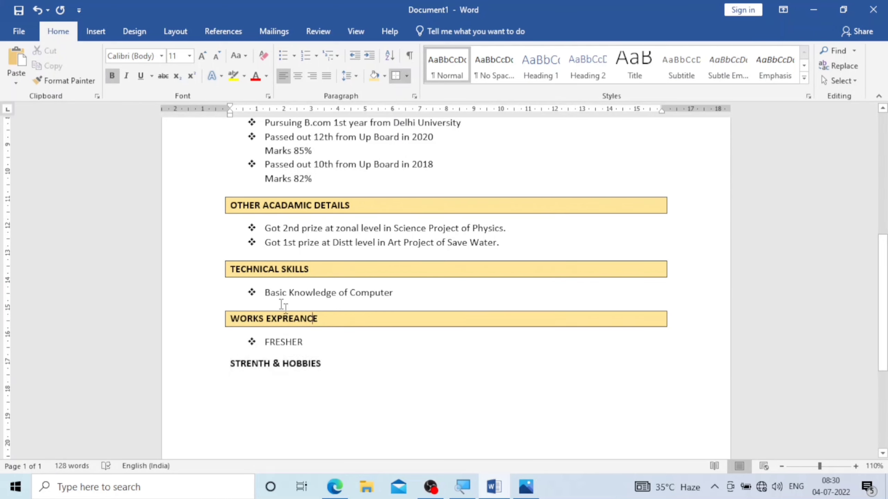
left_click(88, 81)
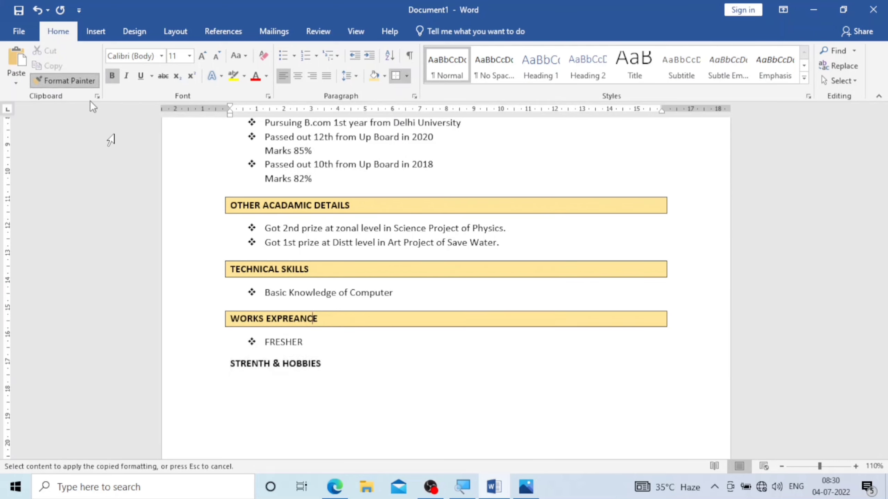
left_click(251, 362)
scroll(416, 315, "down", 2)
scroll(414, 311, "up", 4)
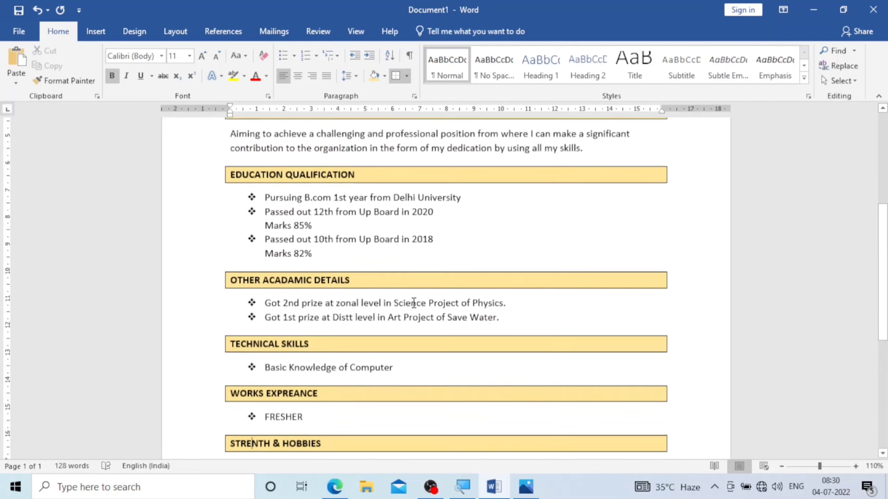
scroll(412, 304, "down", 1)
scroll(280, 409, "down", 1)
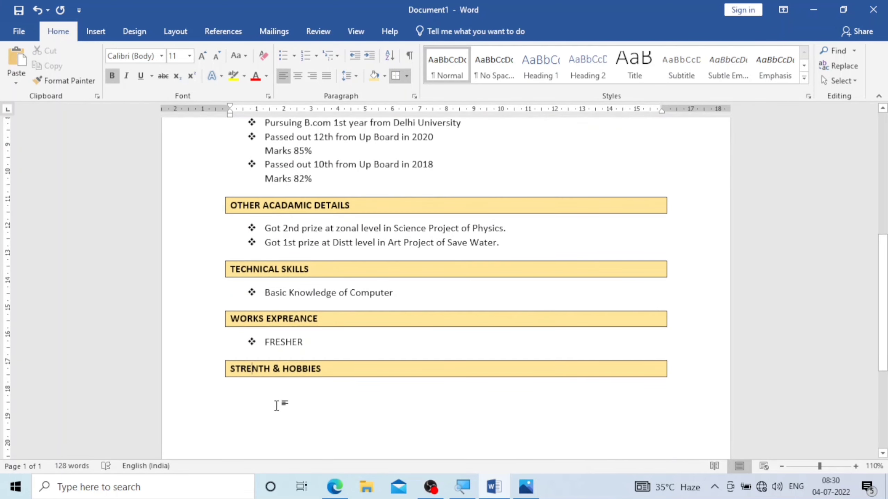
left_click(276, 406)
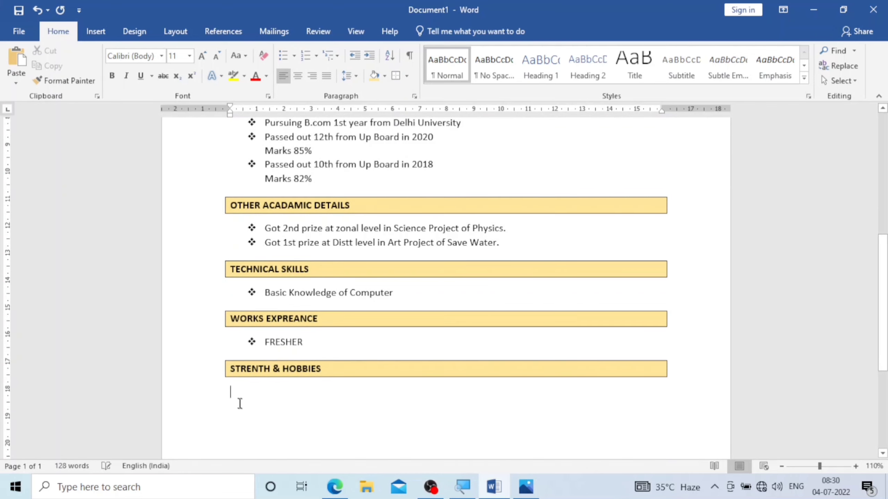
Paste the four strength and hobby lines, from Hard & Smart Working to Reading books.
scroll(290, 369, "down", 3)
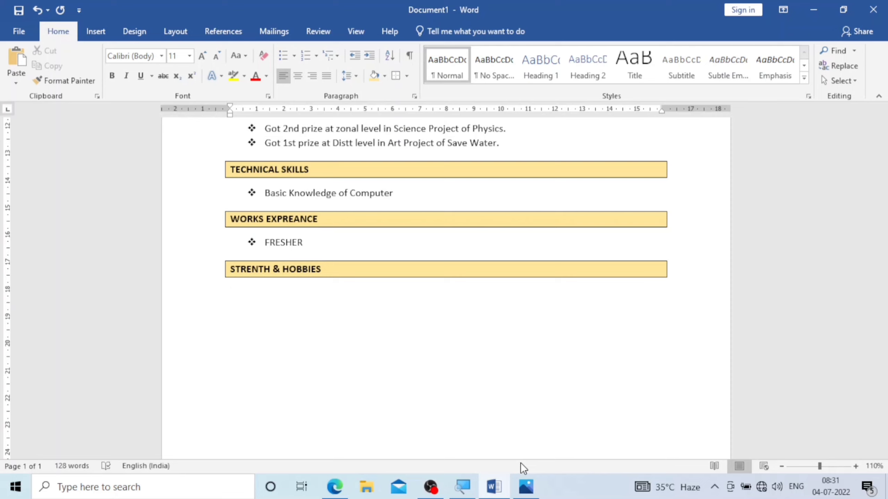
type("Hard & Smart Working Honest & Punctual Good Communication skill Art, Drawing Cricket, Reading books")
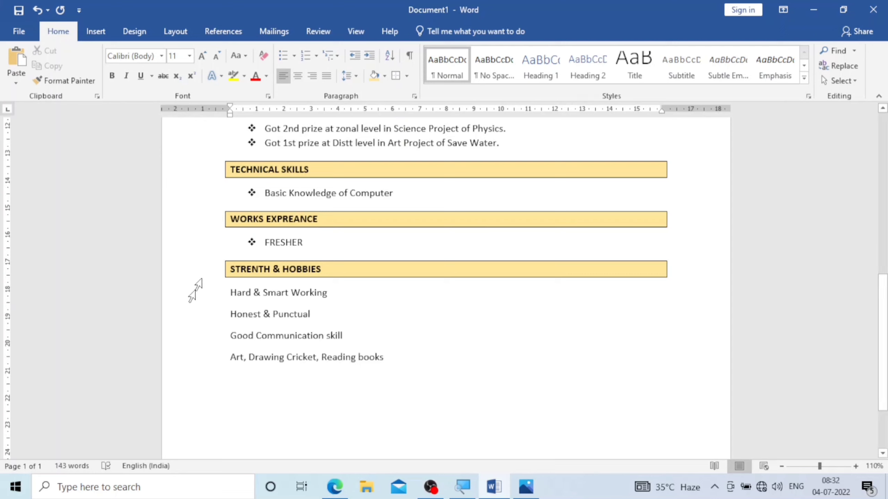
Diamond-bullet Hard & Smart Working, Honest & Punctual, Good Communication skill and the Art, Drawing Cricket, Reading books line.
left_click(282, 55)
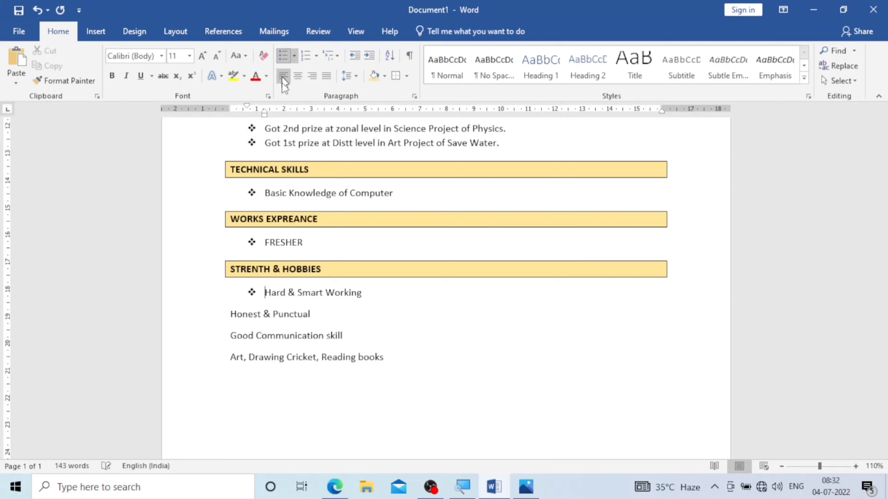
left_click(231, 315)
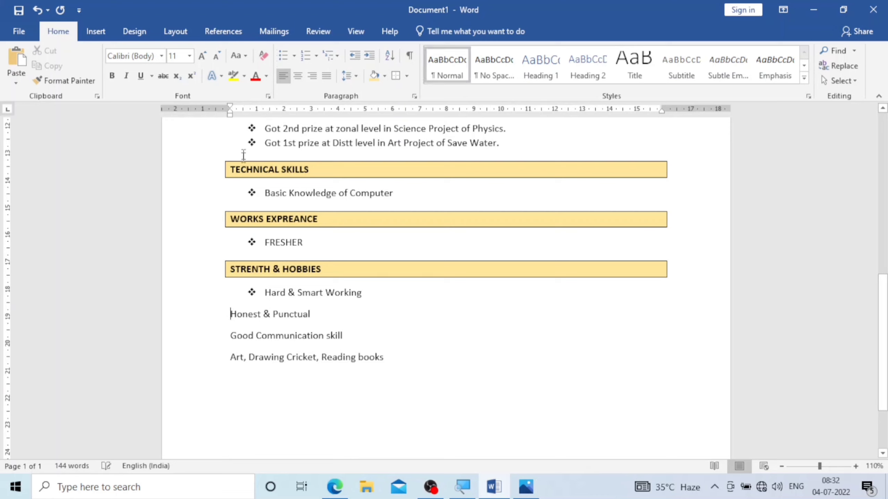
left_click(282, 55)
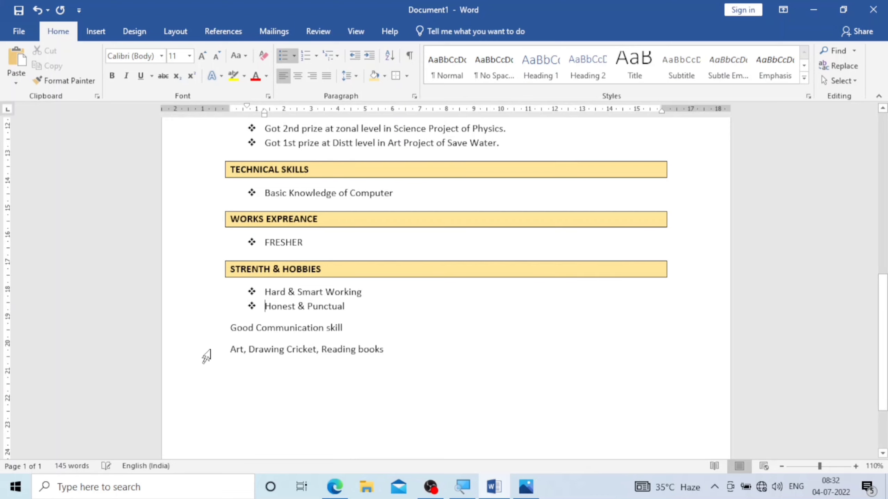
left_click(231, 328)
left_click(282, 56)
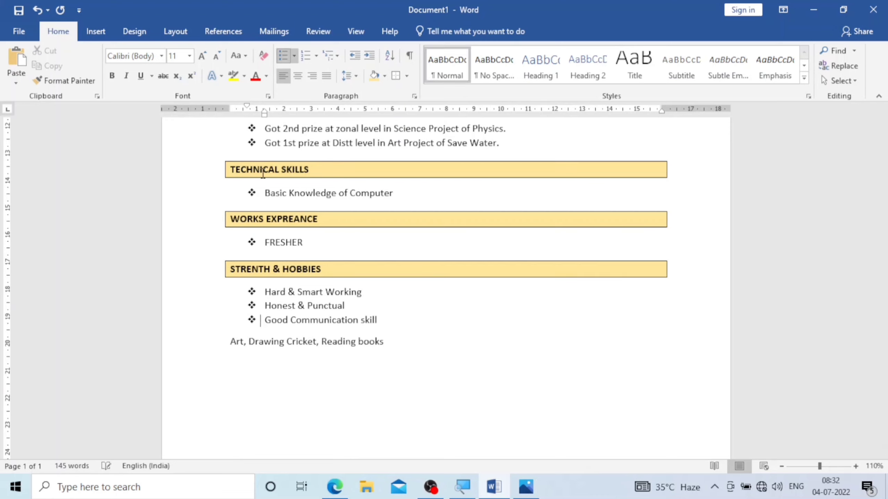
left_click(231, 344)
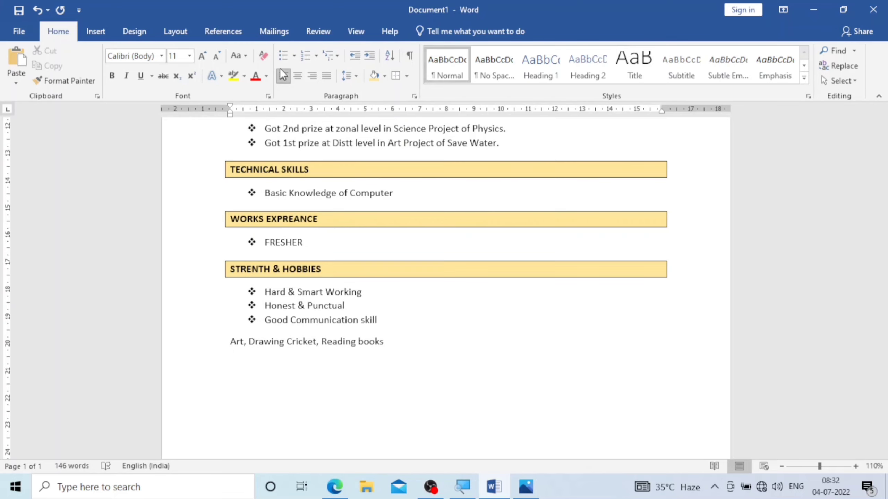
left_click(283, 57)
scroll(327, 325, "up", 1)
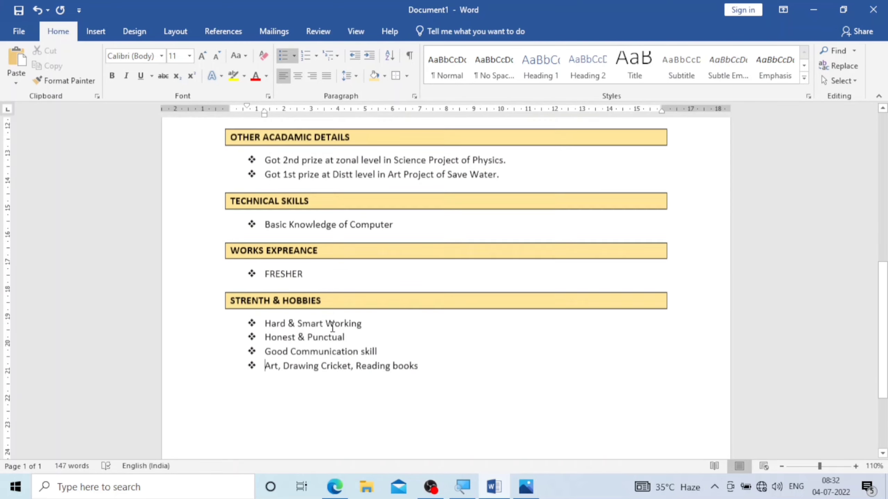
scroll(331, 321, "up", 3)
scroll(332, 322, "up", 5)
scroll(328, 311, "up", 1)
scroll(328, 311, "down", 1)
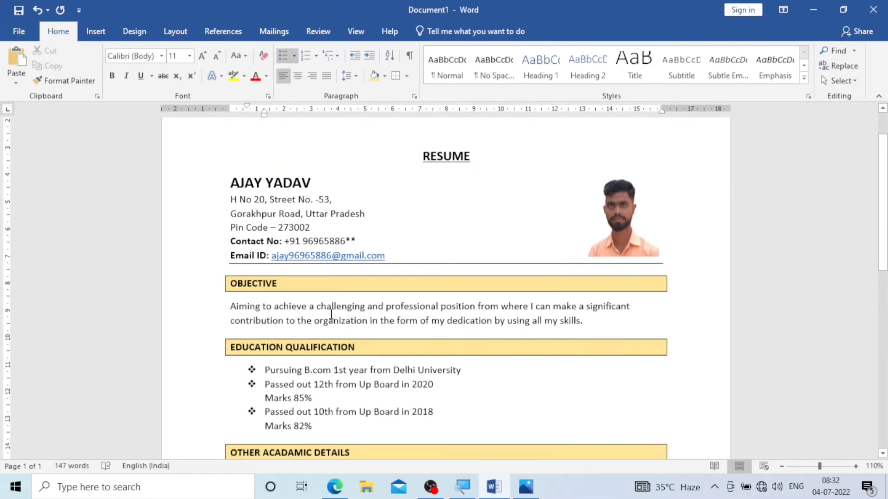
scroll(331, 316, "down", 5)
scroll(331, 316, "down", 3)
scroll(333, 319, "up", 6)
scroll(335, 327, "up", 3)
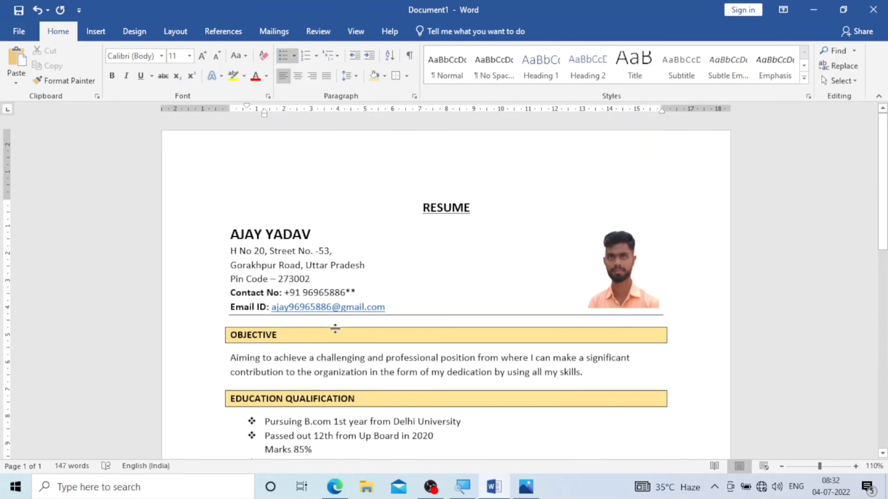
scroll(333, 327, "down", 4)
scroll(336, 337, "down", 6)
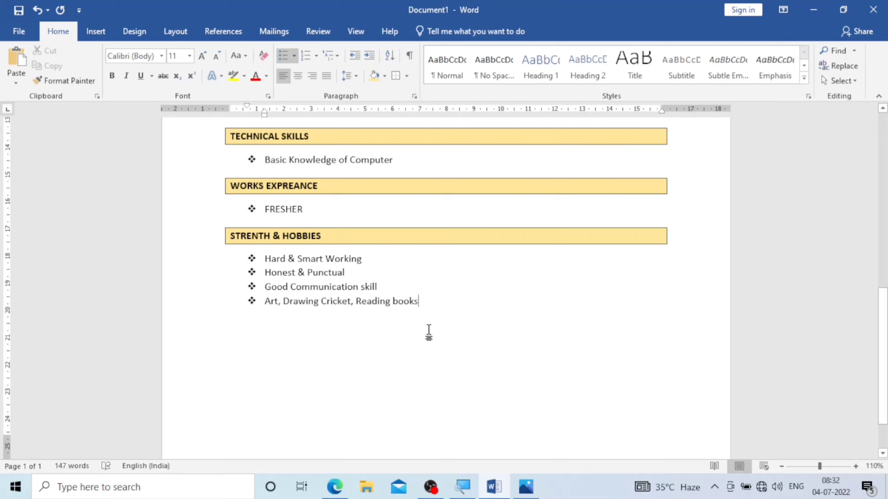
End the hobbies list and paste PERSONAL DETAILS as bold text on a plain line.
key("Return")
key("BackSpace")
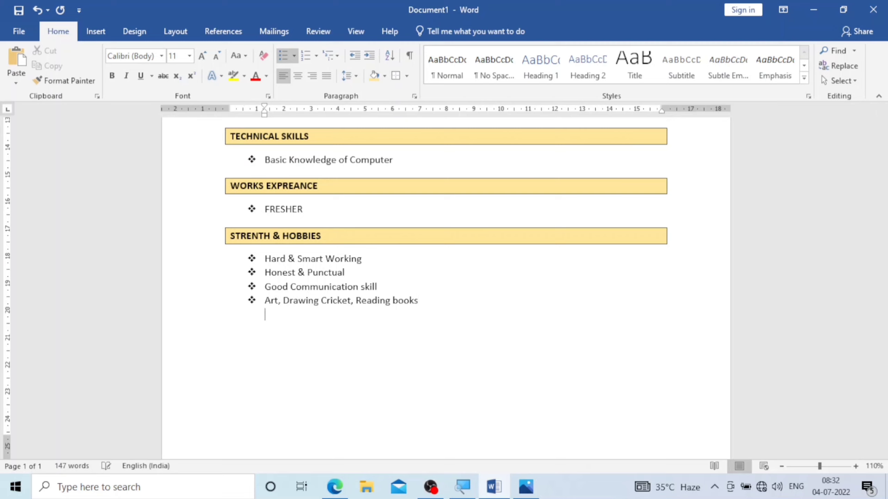
key("BackSpace")
key("BackSpace")
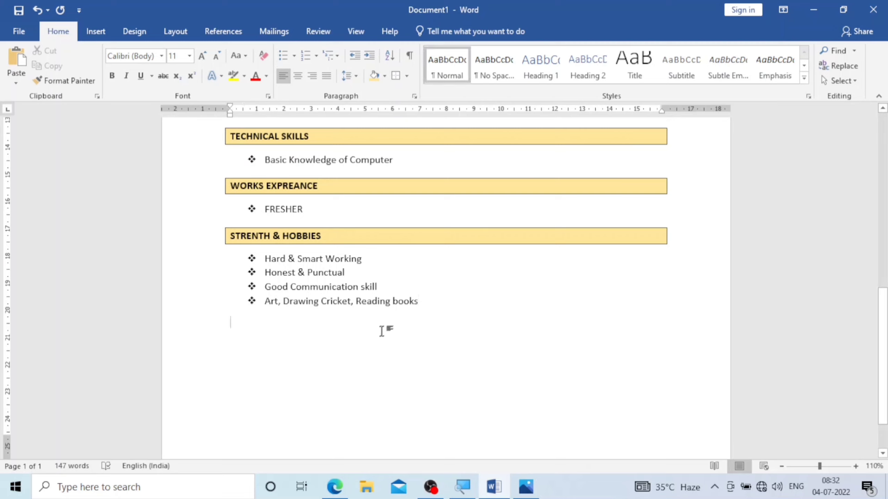
type("PERSONAL DETAILS")
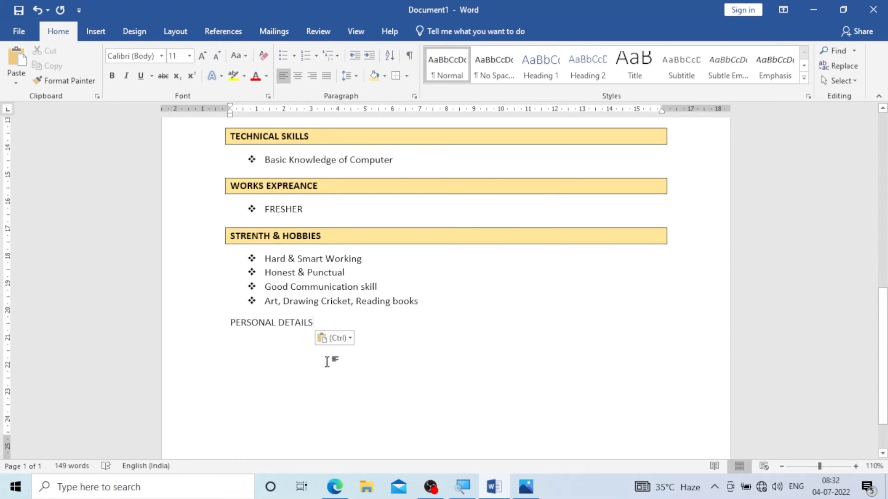
left_click_drag(320, 313, 202, 326)
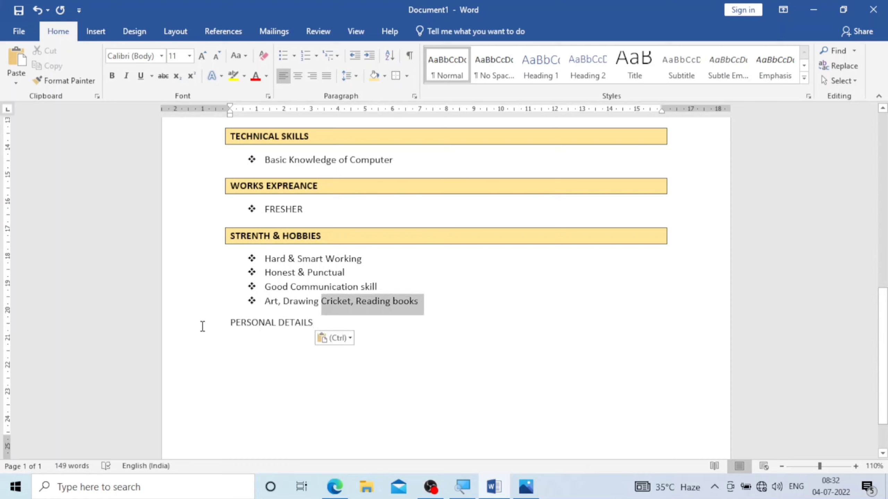
left_click(312, 323)
left_click_drag(312, 323, 229, 324)
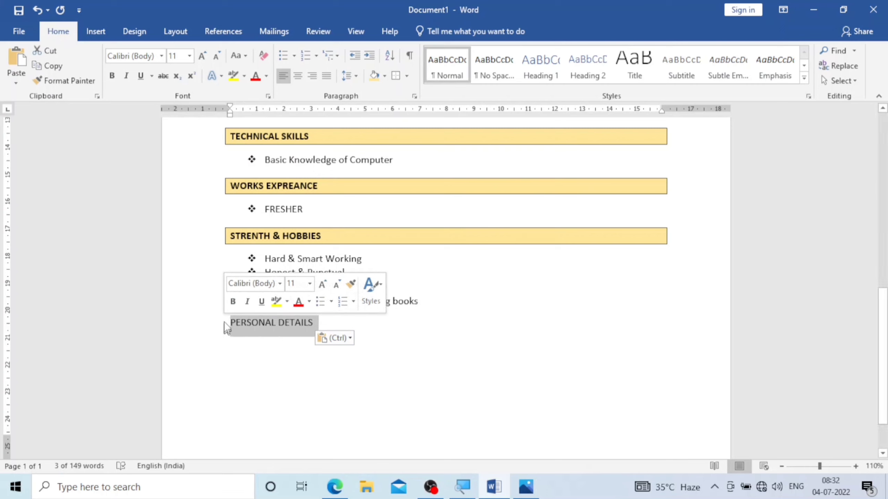
left_click(112, 76)
Give PERSONAL DETAILS the gold-shaded boxed heading format and add an unformatted line below it.
left_click(328, 238)
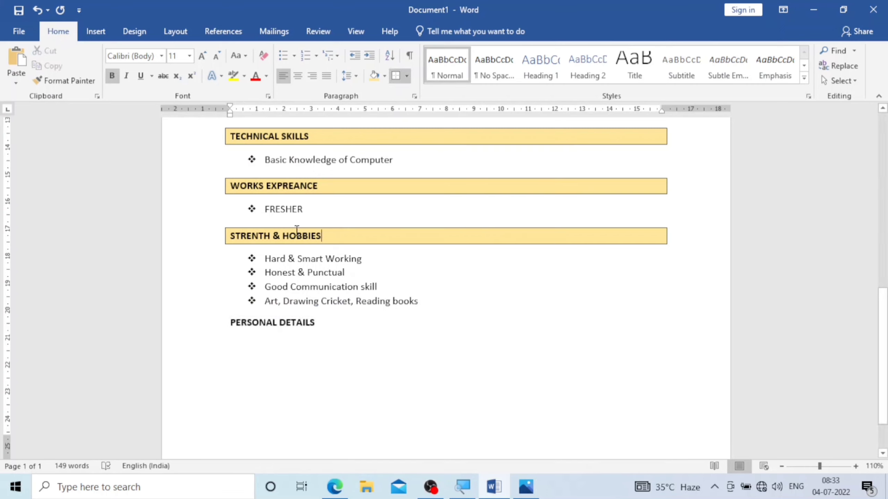
left_click(66, 81)
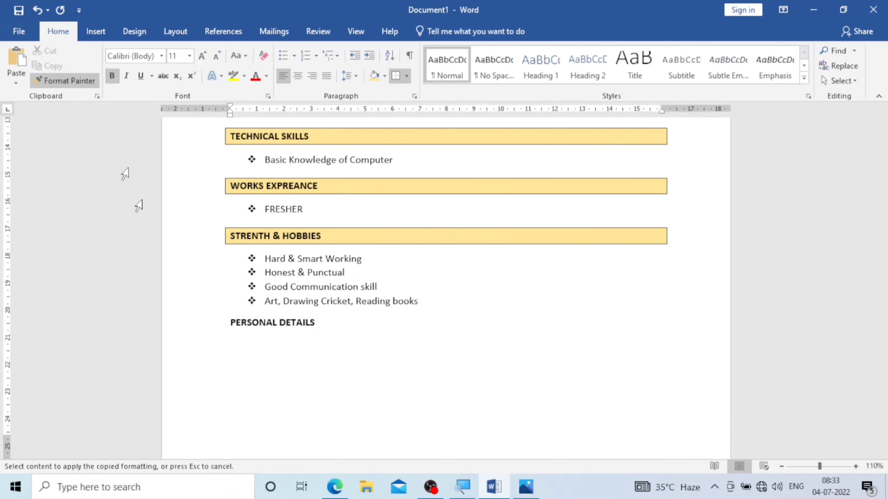
left_click(255, 322)
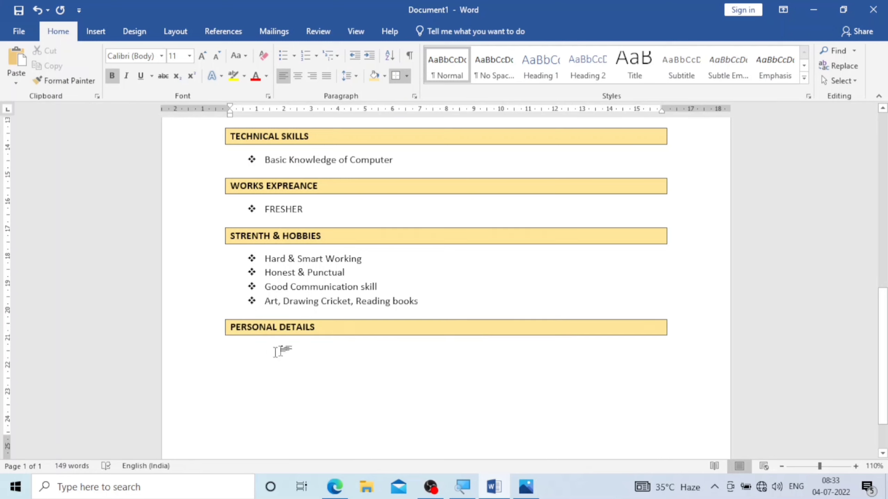
left_click(331, 328)
key("Return")
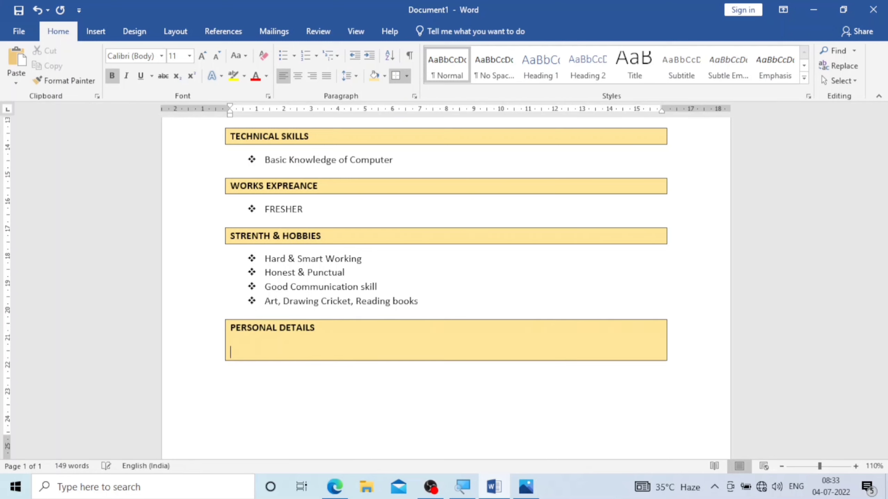
left_click(262, 55)
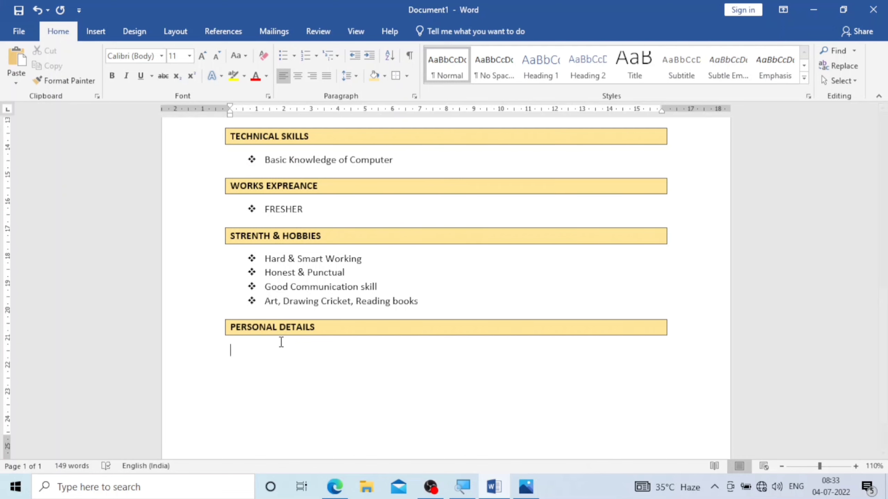
scroll(345, 335, "up", 1)
scroll(308, 313, "up", 8)
scroll(305, 302, "up", 2)
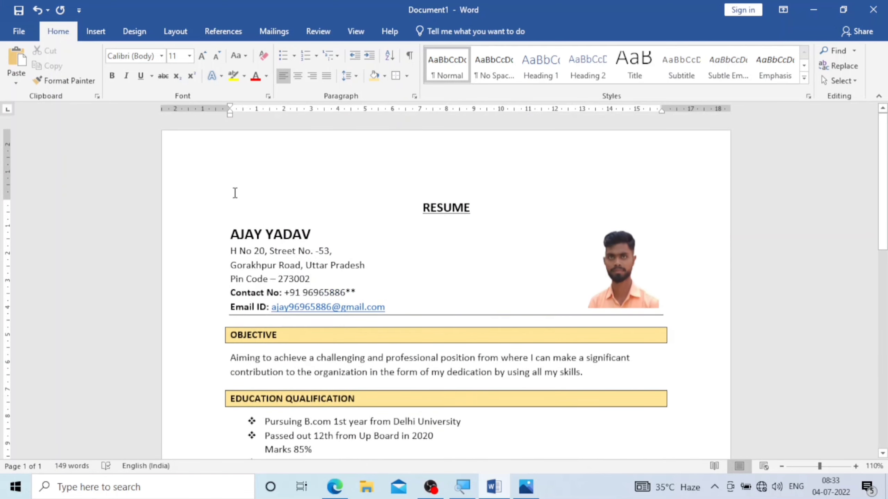
scroll(303, 335, "down", 3)
scroll(304, 337, "down", 5)
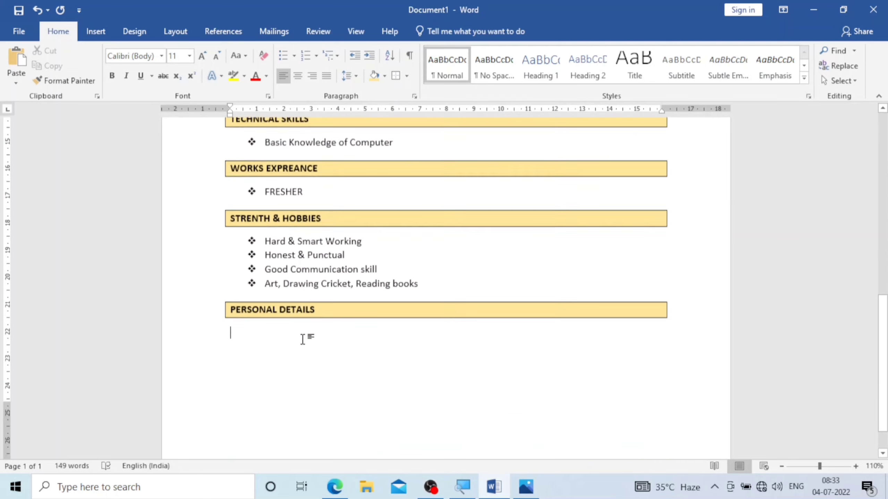
scroll(303, 339, "down", 1)
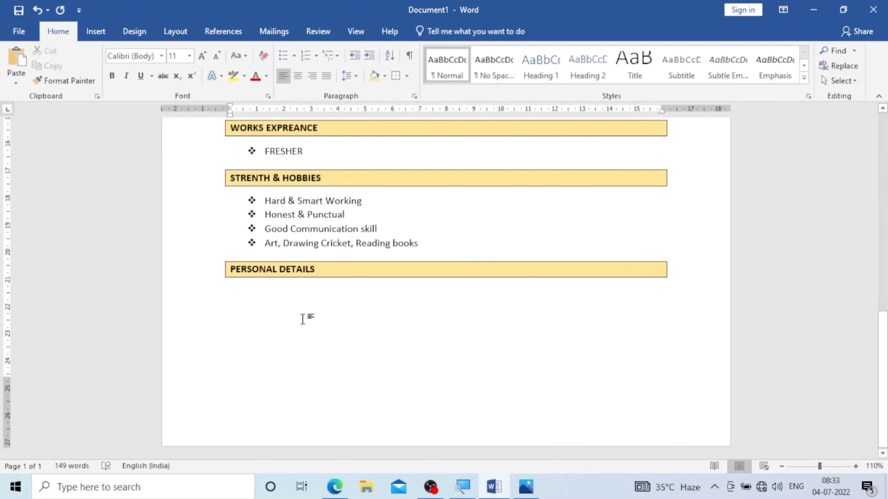
scroll(293, 322, "up", 5)
scroll(293, 315, "up", 5)
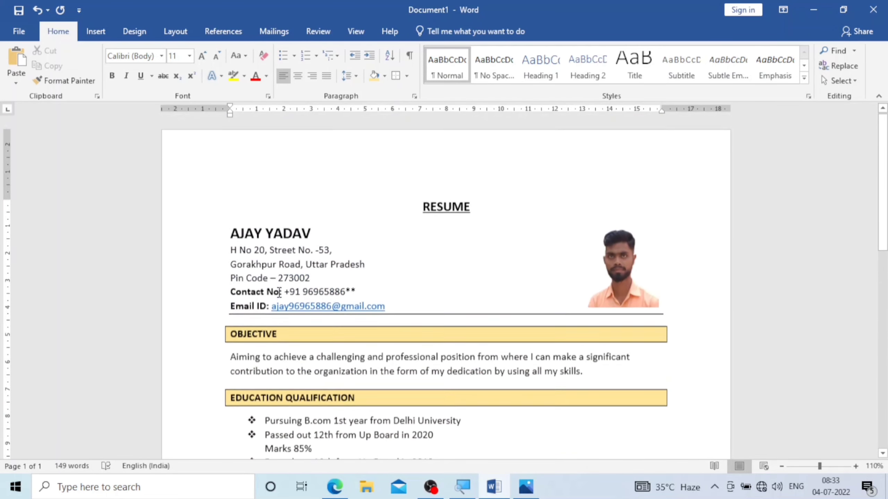
scroll(293, 283, "down", 3)
scroll(293, 283, "down", 5)
scroll(298, 282, "down", 2)
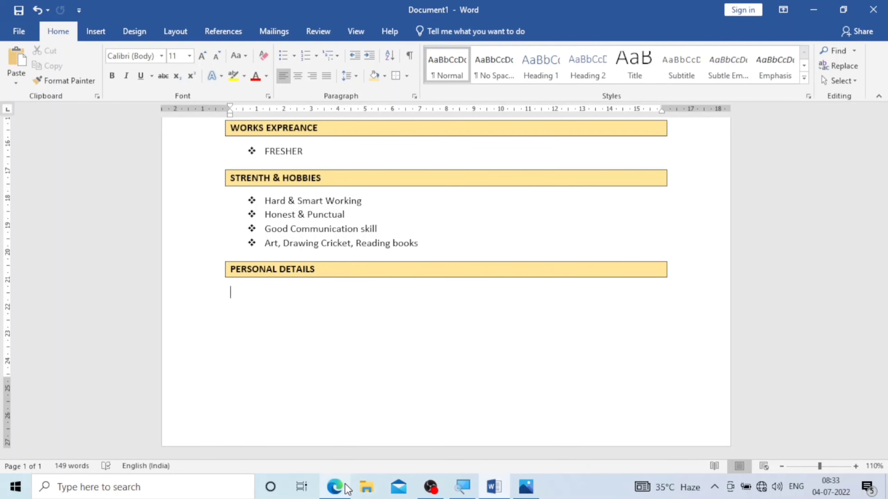
Check the Personal Details labels in RESUME2.pdf, then type Father's Name in Word.
left_click(336, 486)
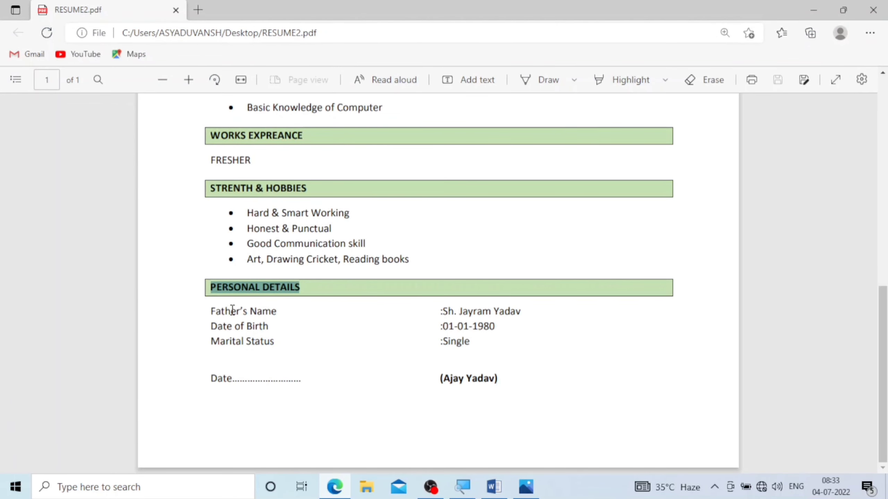
key("alt+Tab")
type("Father’s ")
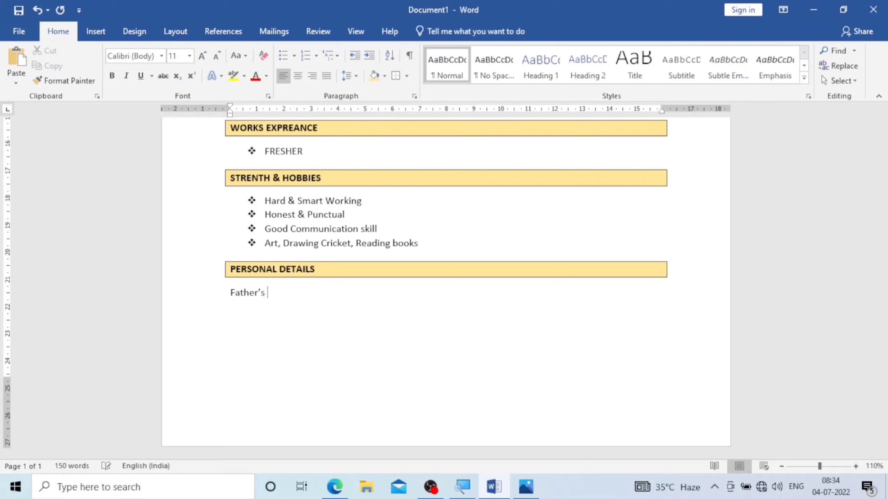
type("Name")
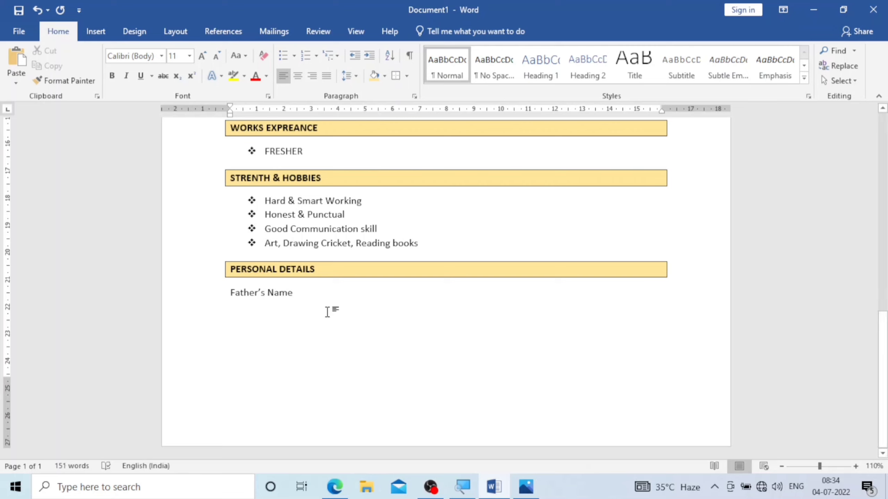
Add Date of Birth and Marital Status on their own lines, followed by a page break.
key("Return")
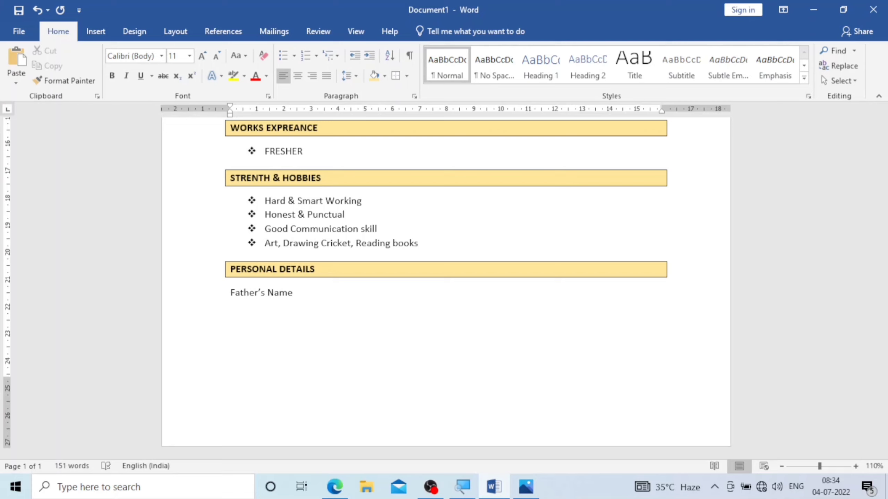
type("Date")
type(" of Bi")
type("rth")
key("Return")
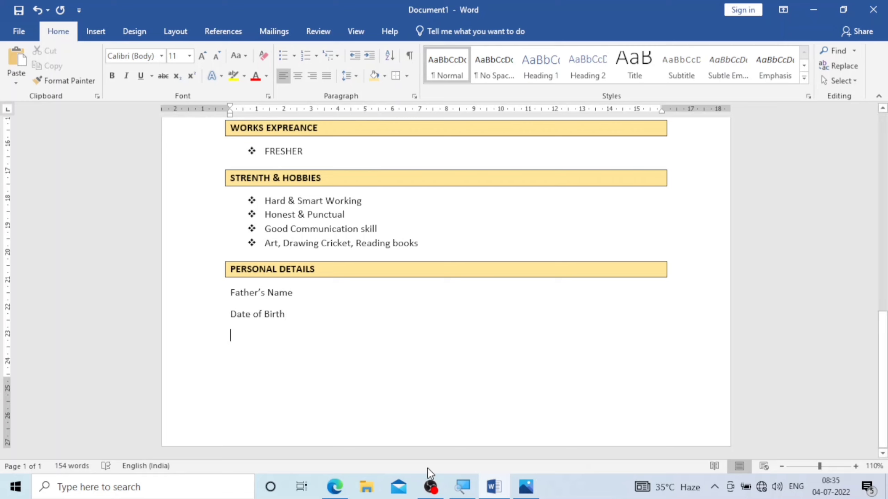
type("M")
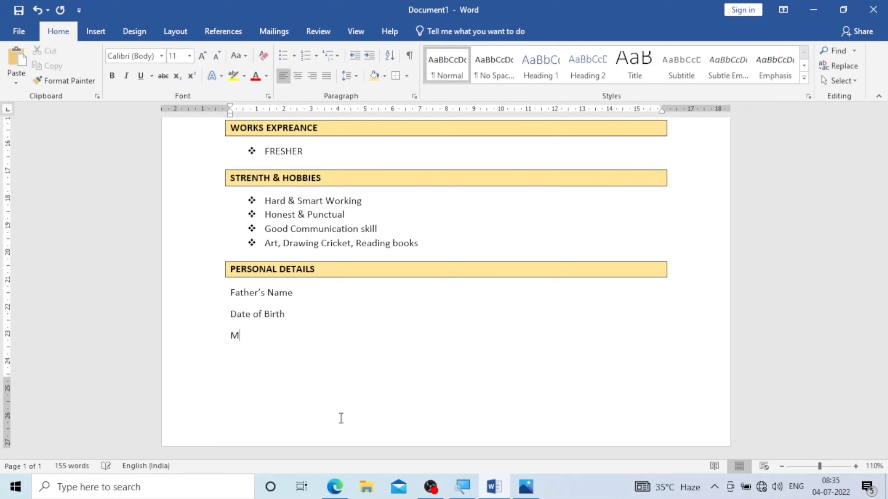
type("arit")
type("al ")
type("Status")
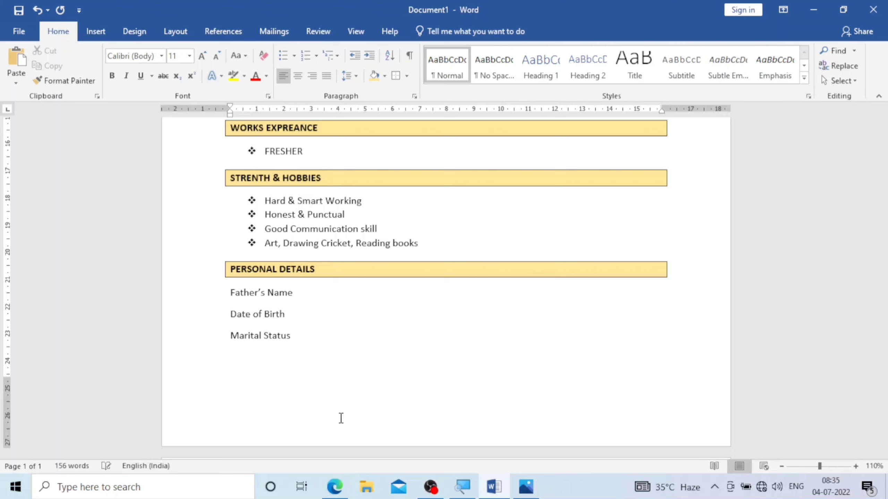
key("ctrl+Return")
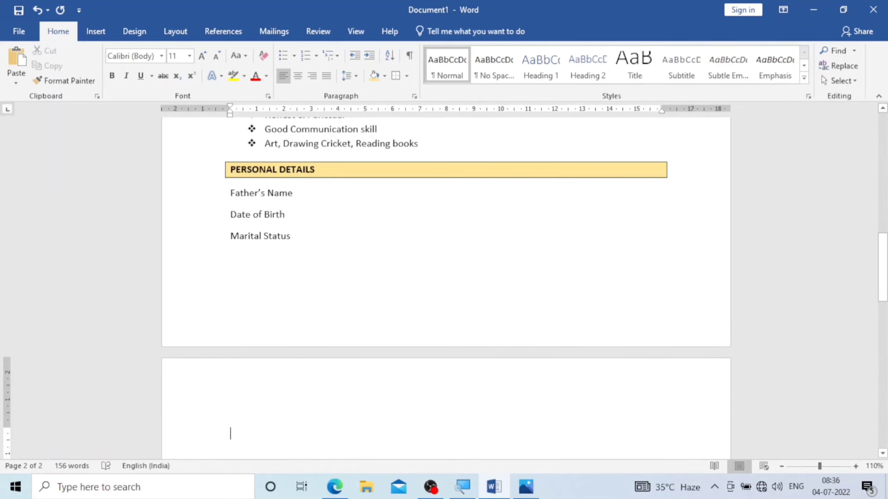
Delete the page break and shrink the bottom margin from the vertical ruler to fit one page.
key("BackSpace")
scroll(273, 330, "up", 3)
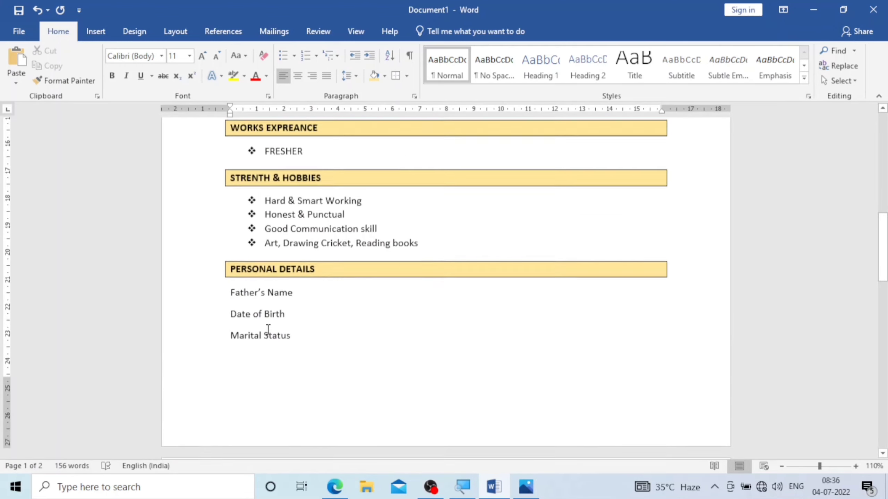
scroll(273, 329, "down", 6)
scroll(273, 326, "down", 3)
scroll(282, 329, "up", 5)
scroll(281, 330, "up", 1)
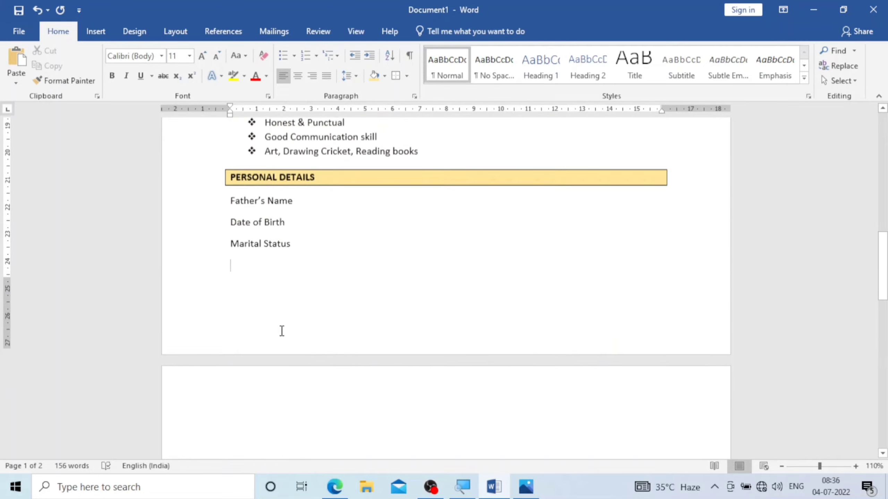
scroll(283, 329, "down", 3)
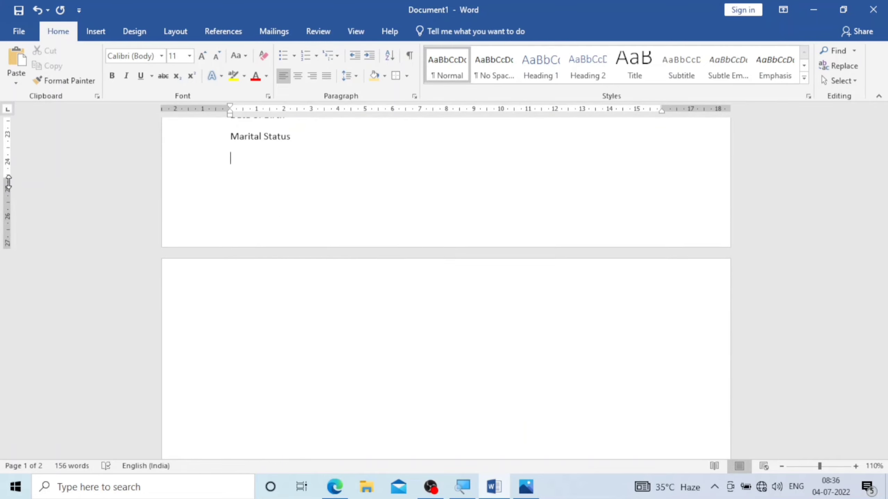
left_click_drag(7, 179, 7, 212)
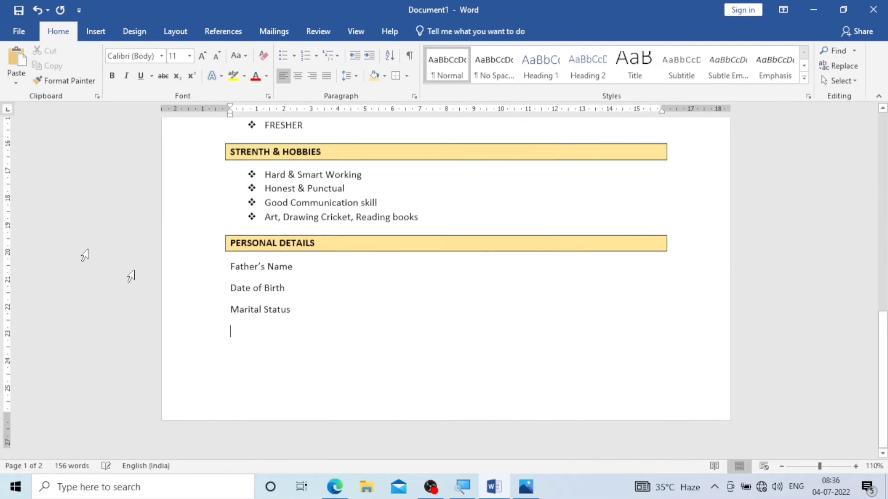
scroll(130, 273, "up", 3)
scroll(244, 318, "up", 5)
scroll(245, 308, "up", 1)
scroll(244, 305, "down", 7)
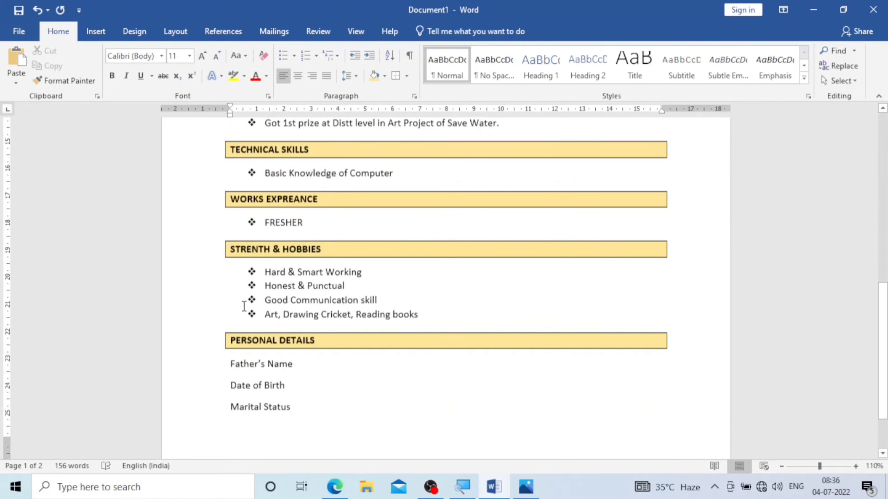
scroll(238, 308, "down", 2)
scroll(218, 335, "up", 2)
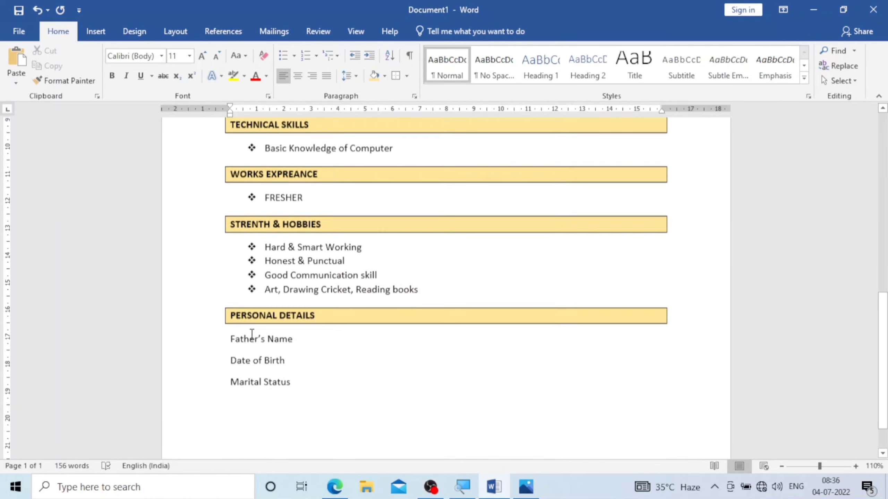
scroll(230, 337, "up", 7)
scroll(244, 334, "up", 3)
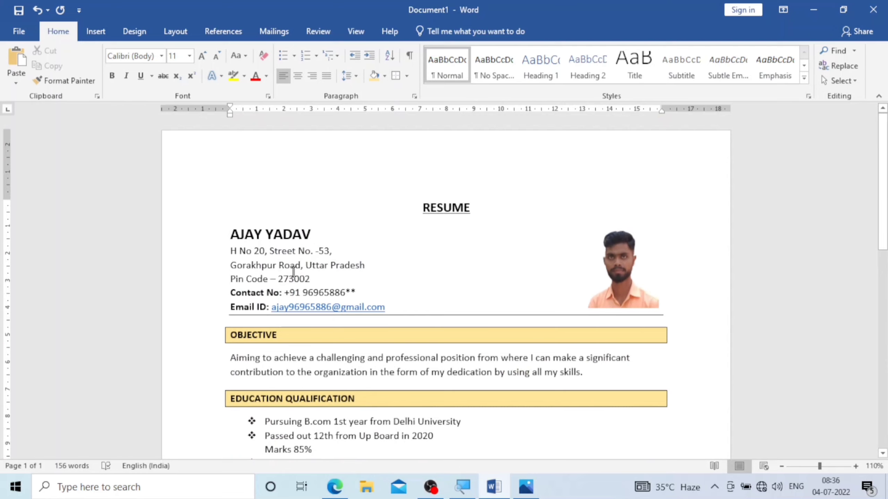
scroll(271, 282, "down", 8)
scroll(275, 282, "down", 3)
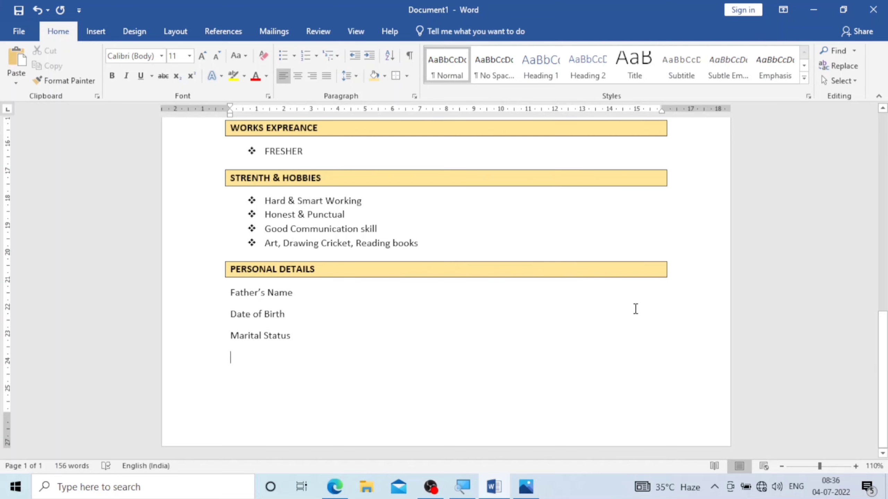
scroll(418, 397, "up", 8)
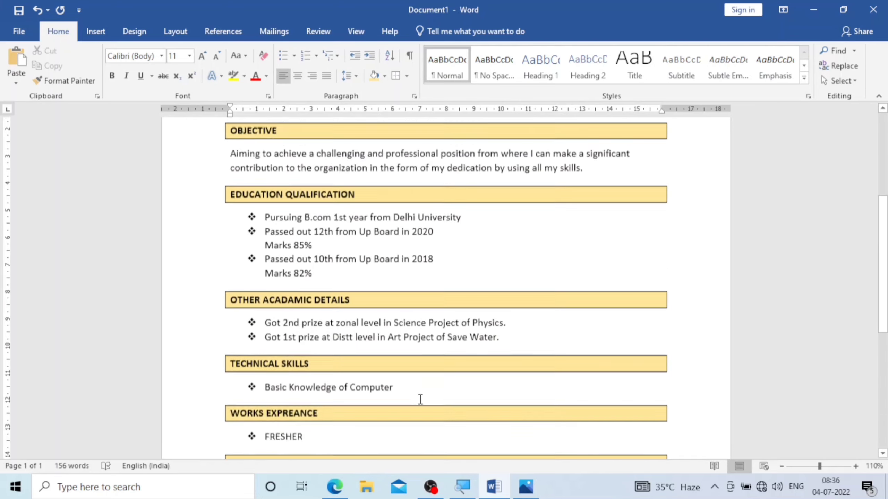
scroll(417, 393, "up", 5)
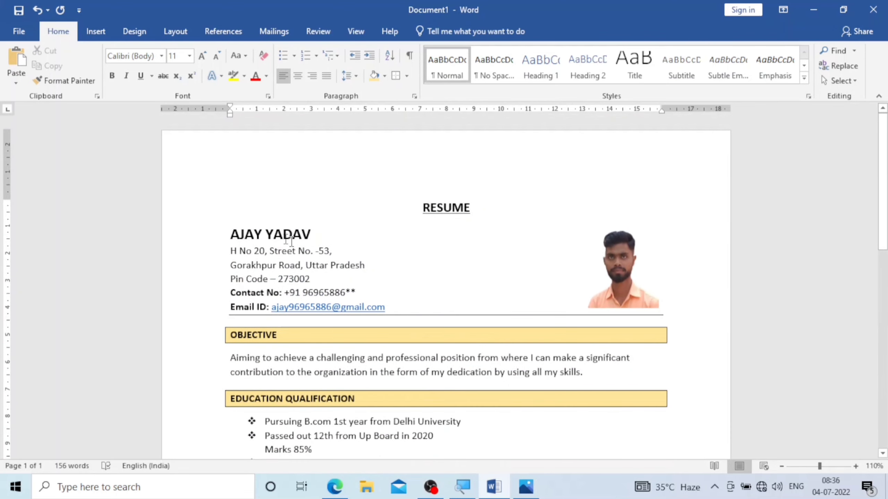
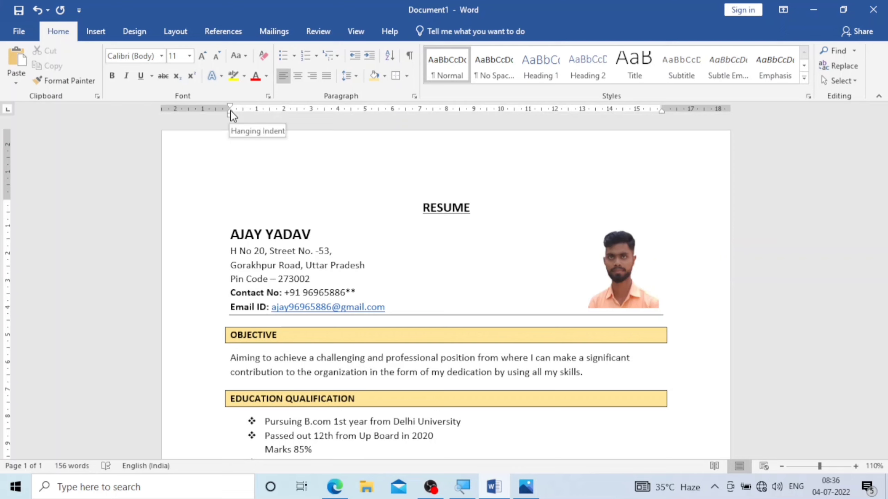
Move the Personal Details hanging indent to about the 8 cm mark on the ruler.
left_click_drag(230, 111, 445, 113)
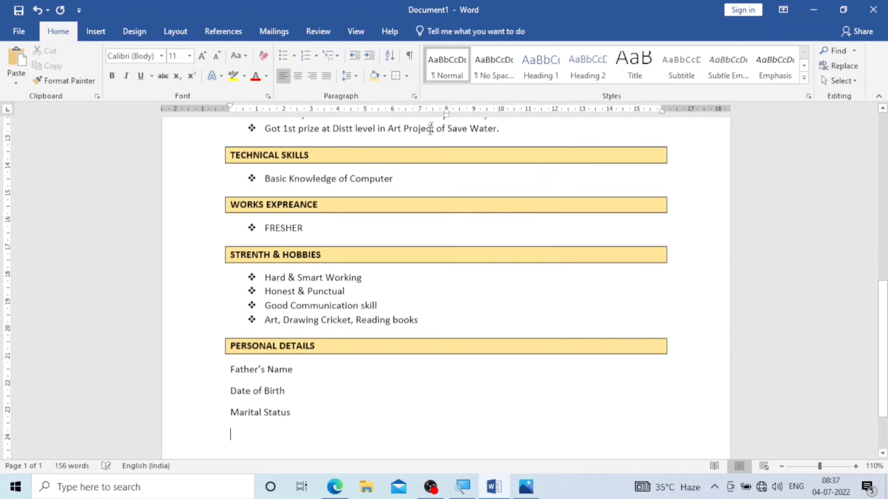
scroll(416, 171, "up", 2)
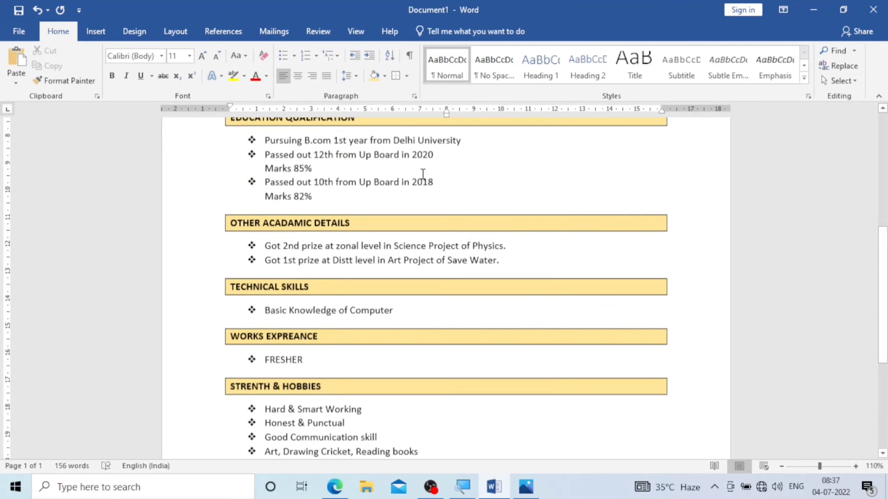
scroll(423, 177, "up", 3)
scroll(444, 119, "up", 4)
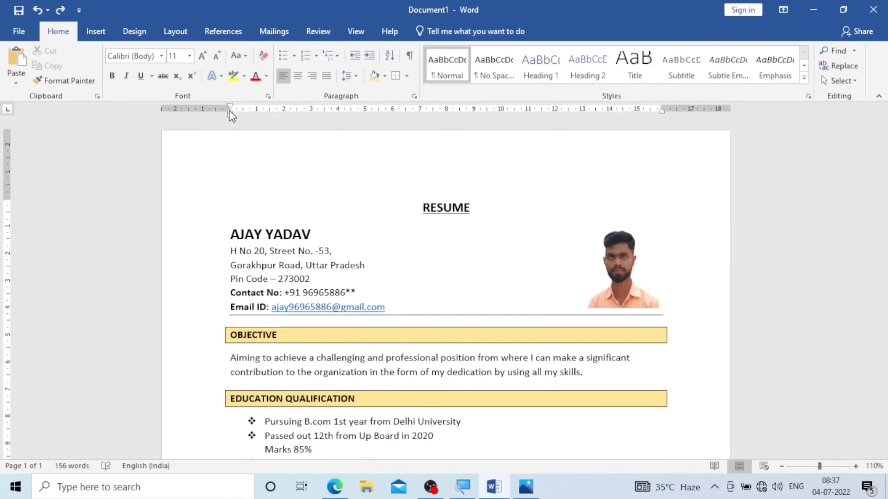
left_click_drag(229, 110, 447, 119)
scroll(446, 121, "down", 5)
scroll(422, 162, "down", 1)
scroll(411, 167, "down", 2)
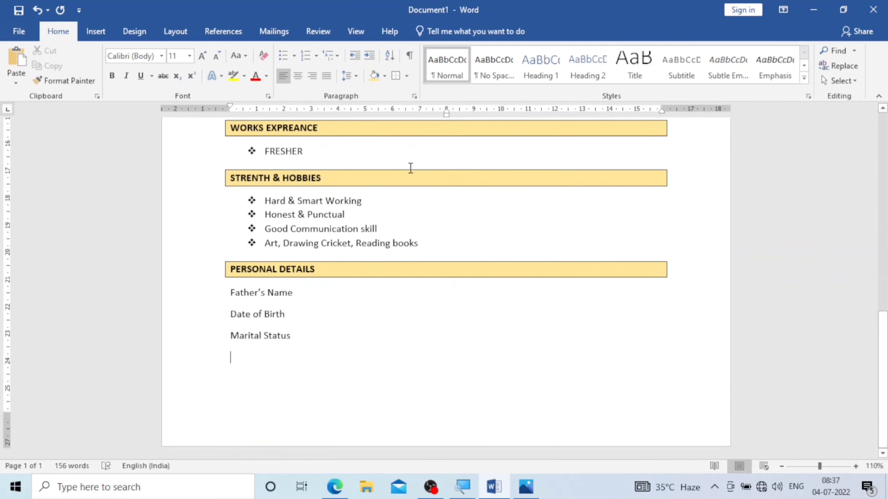
Add tab-aligned colons at 8 cm after Father's Name, Date of Birth and Marital Status.
left_click(378, 301)
key("Tab")
scroll(419, 360, "up", 1)
scroll(455, 332, "down", 1)
type(":")
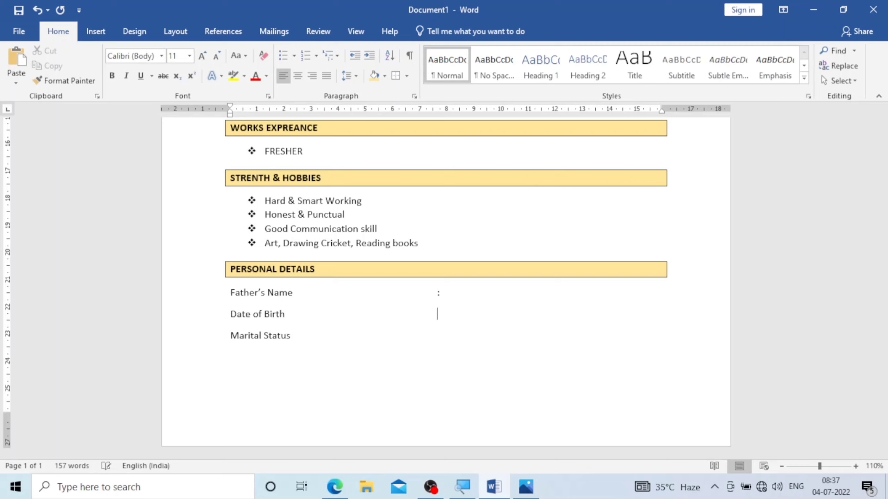
type(":")
type(":")
scroll(437, 353, "up", 2)
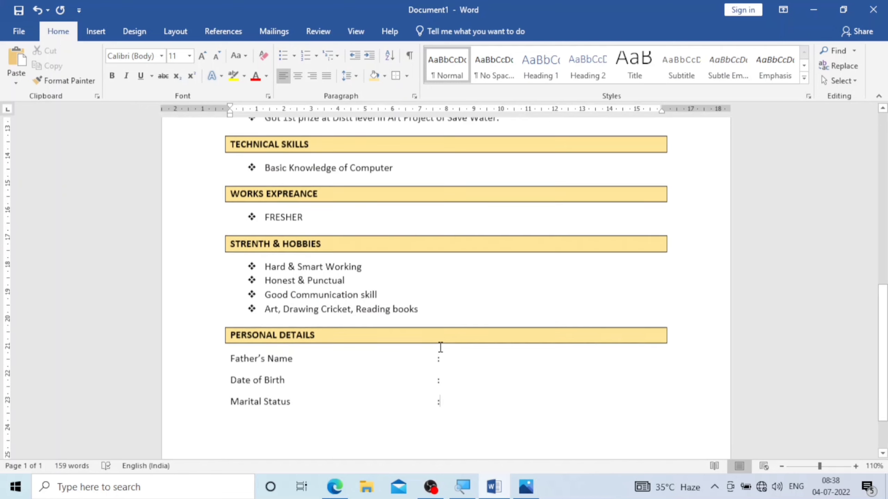
scroll(440, 349, "down", 2)
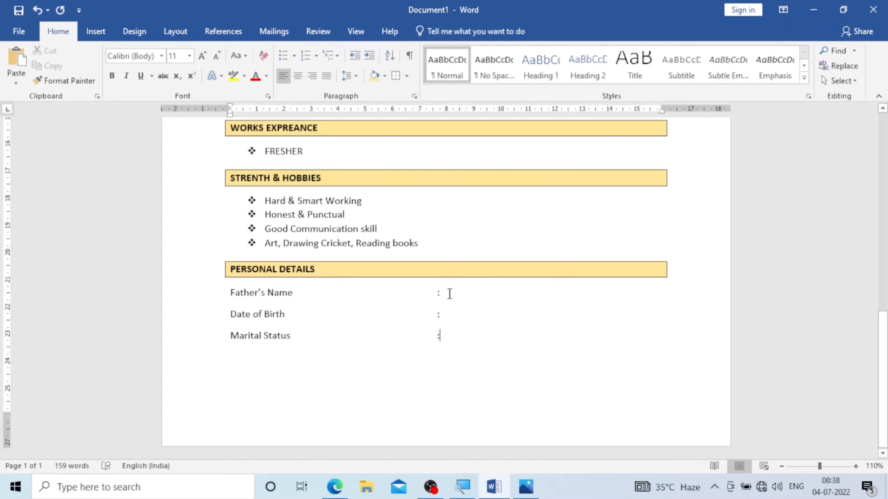
Enter the father's name after the Father's Name colon.
left_click(449, 293)
type("S")
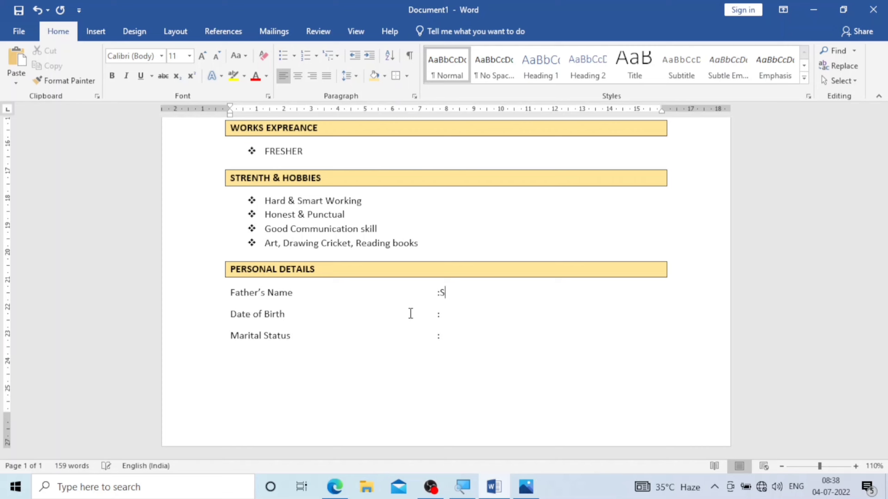
type("h")
key("BackSpace")
type("h")
Enter the date of birth and the marital status Single.
left_click_drag(438, 316, 444, 317)
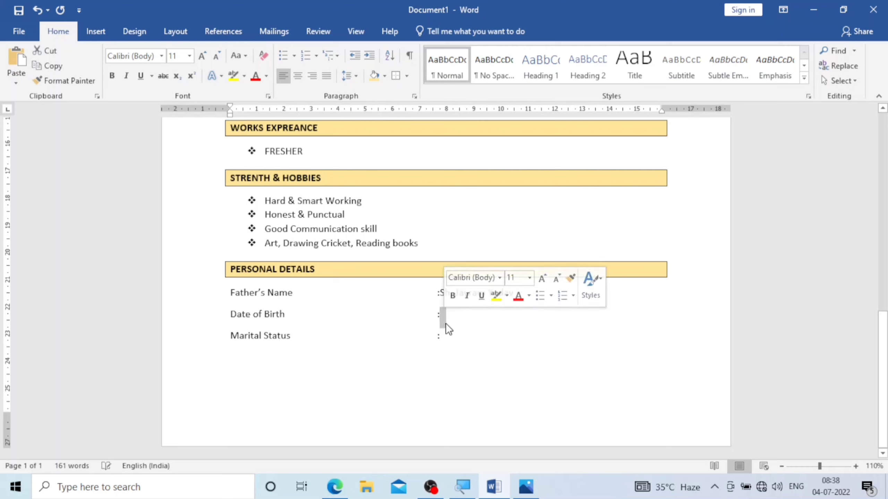
left_click(454, 313)
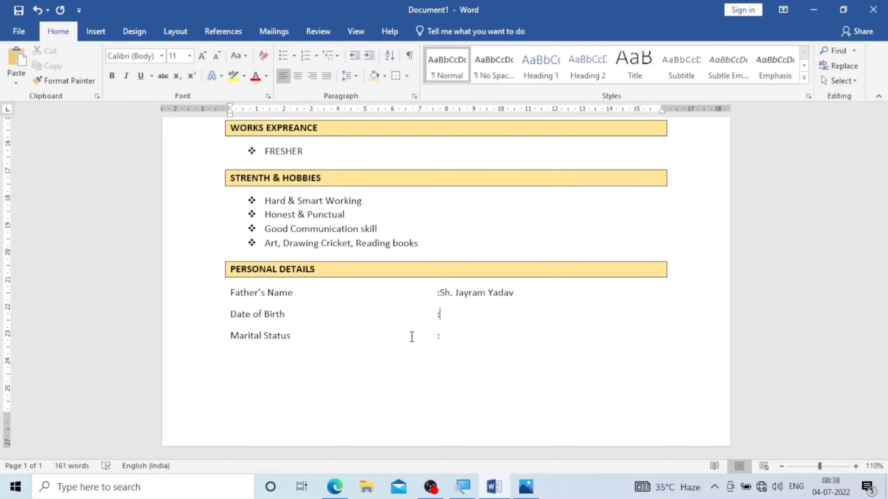
type("01")
key("BackSpace")
type("01-2")
type("003")
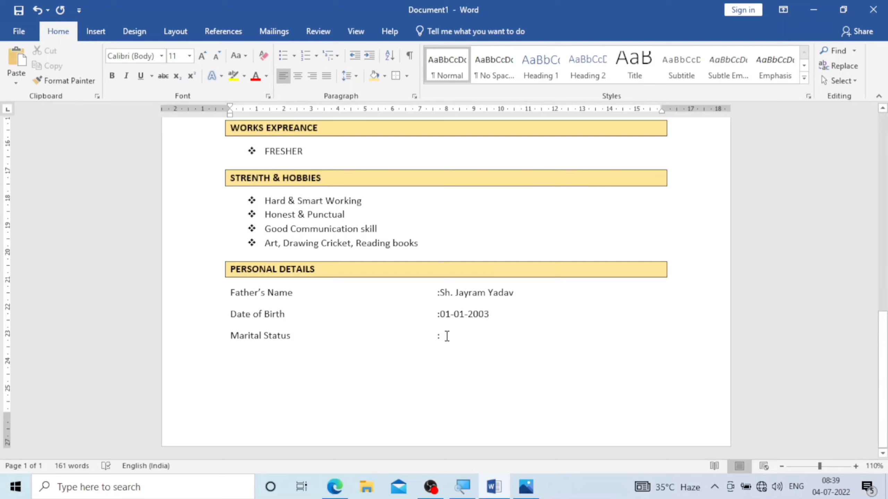
left_click(443, 337)
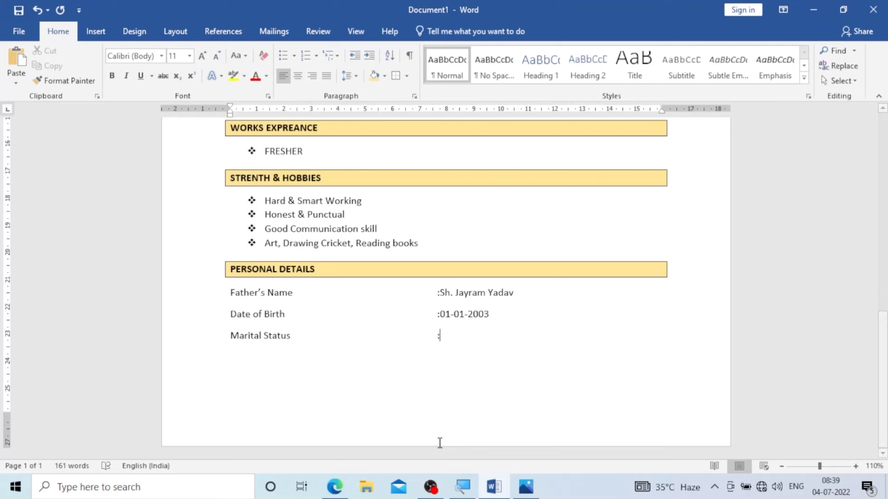
type("Sing")
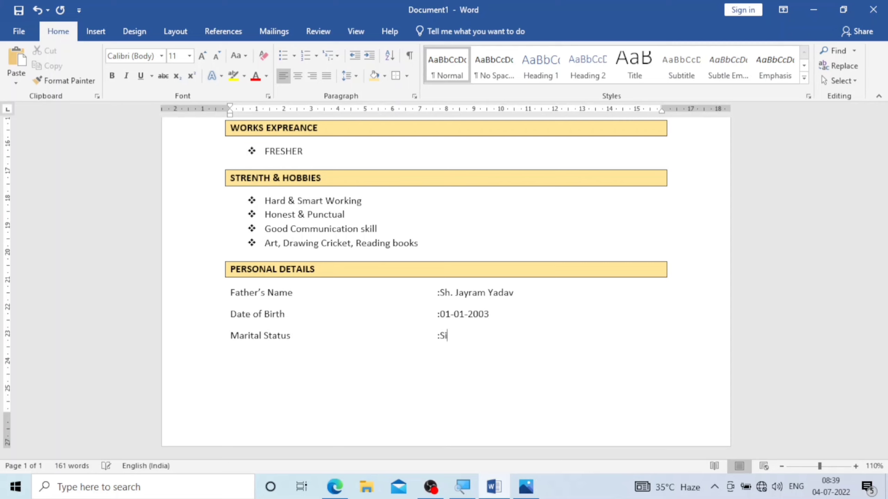
type("le")
On the blank line, type 'Date' with a dotted leader, then the applicant's name at right.
left_click(225, 368)
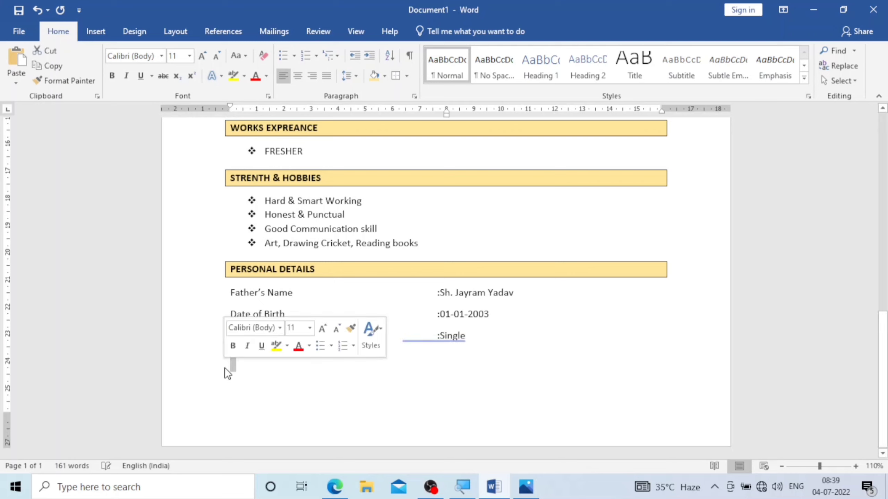
left_click(273, 379)
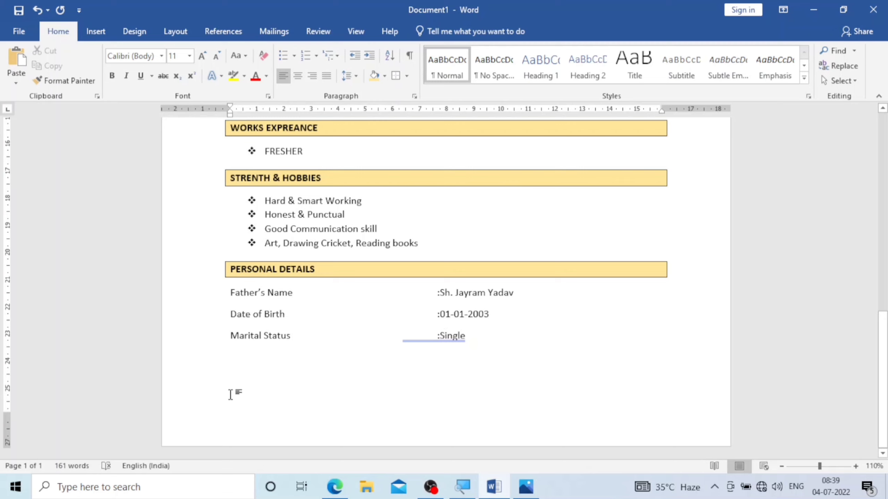
type("Date")
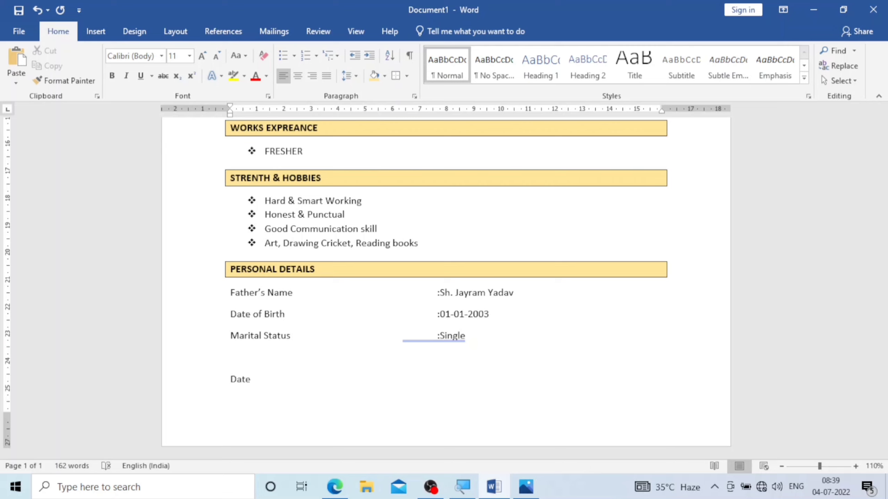
type("....................")
type(".......")
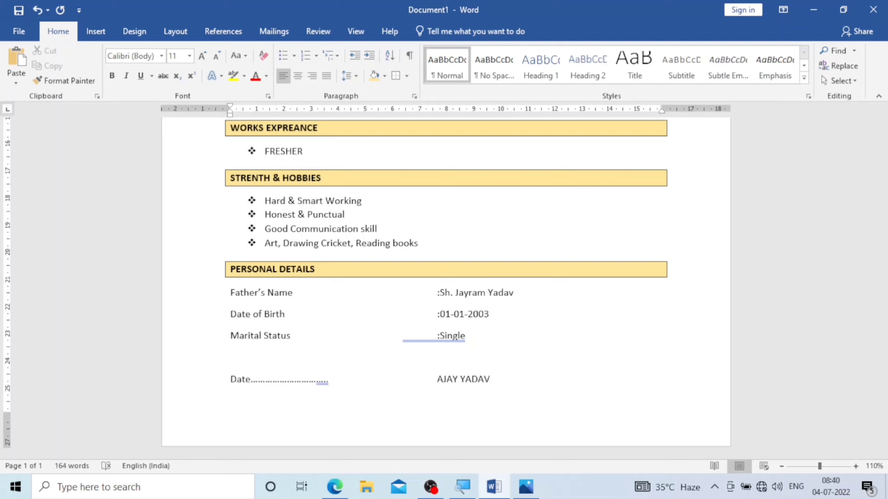
Put the applicant's signature name in brackets and make it bold.
key("Left")
key("Left")
type("(")
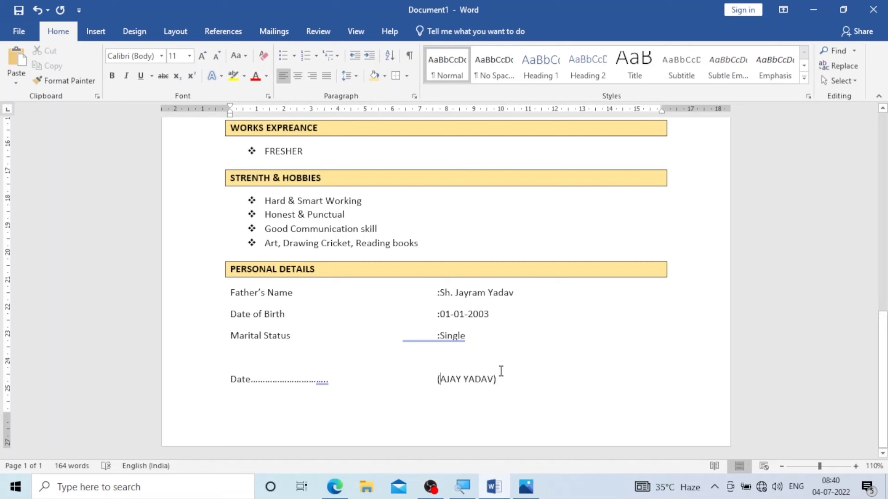
left_click_drag(494, 382, 437, 382)
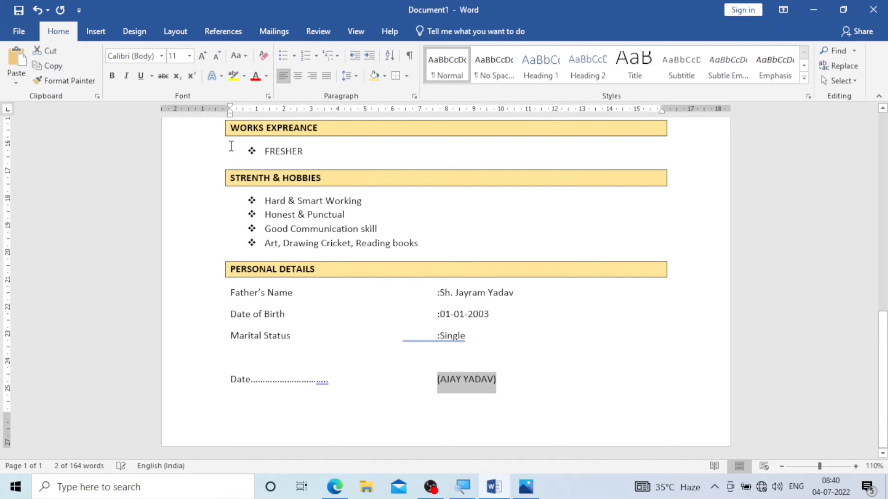
left_click(114, 80)
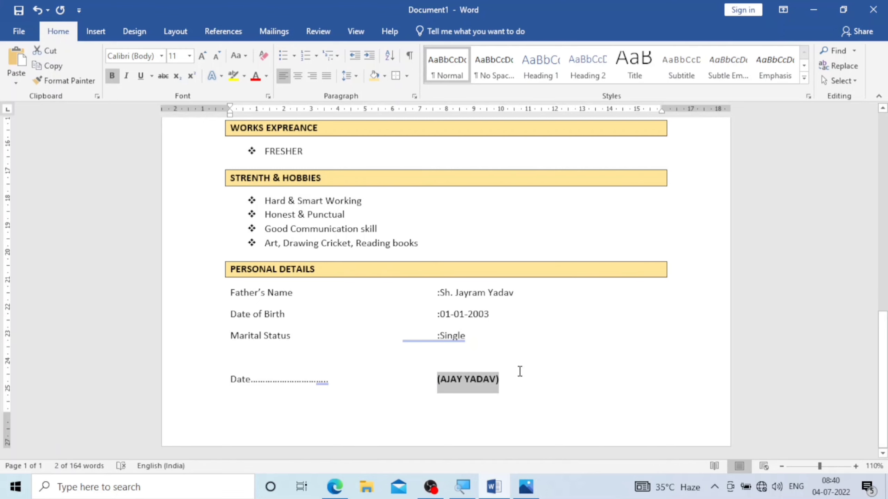
left_click(531, 373)
scroll(531, 374, "up", 1)
scroll(541, 370, "up", 8)
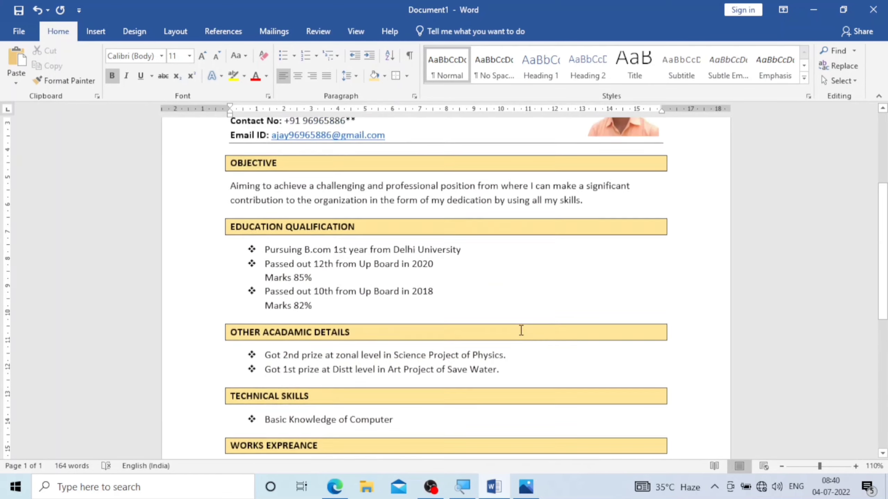
scroll(521, 330, "up", 1)
scroll(440, 293, "down", 5)
scroll(436, 294, "down", 4)
scroll(453, 319, "up", 2)
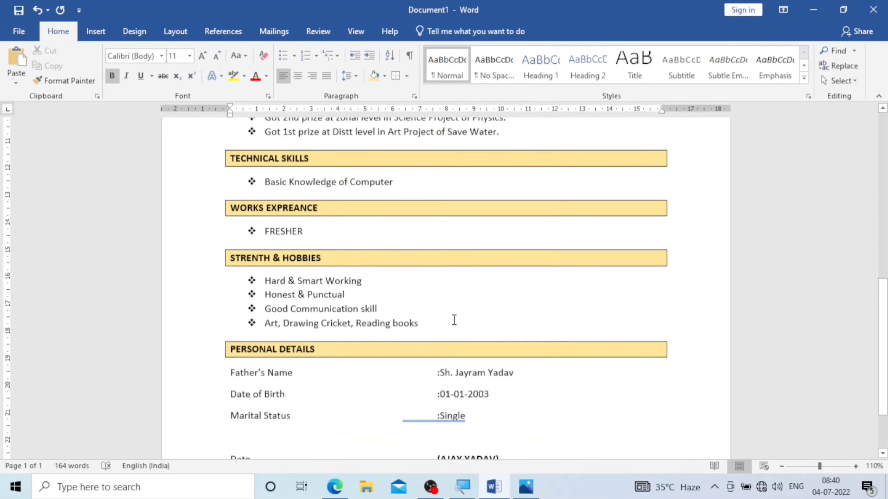
scroll(453, 318, "down", 2)
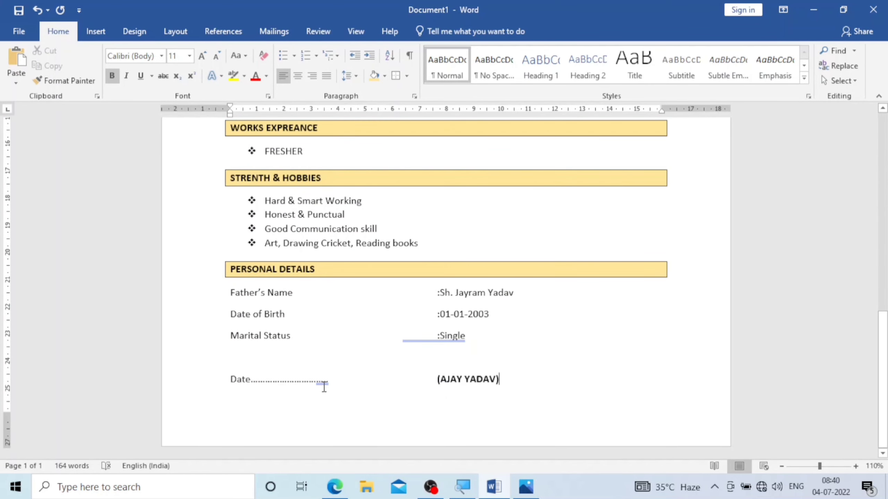
scroll(446, 347, "up", 9)
scroll(446, 337, "down", 5)
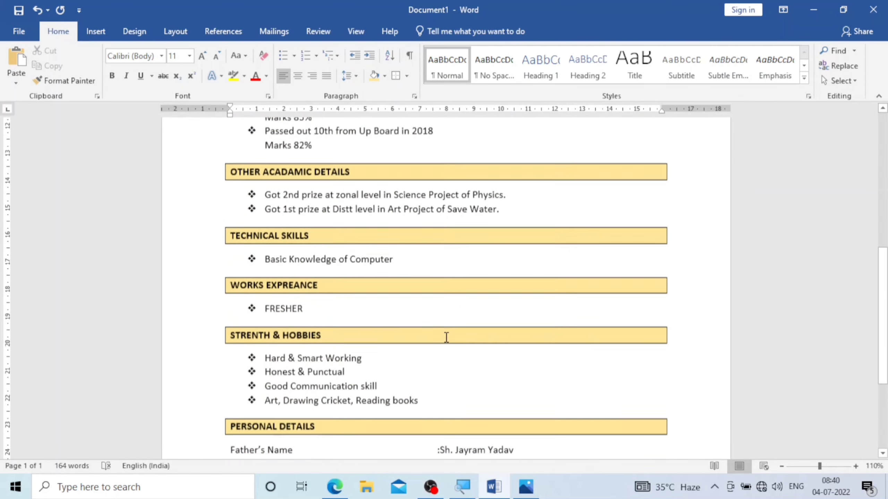
scroll(381, 364, "down", 3)
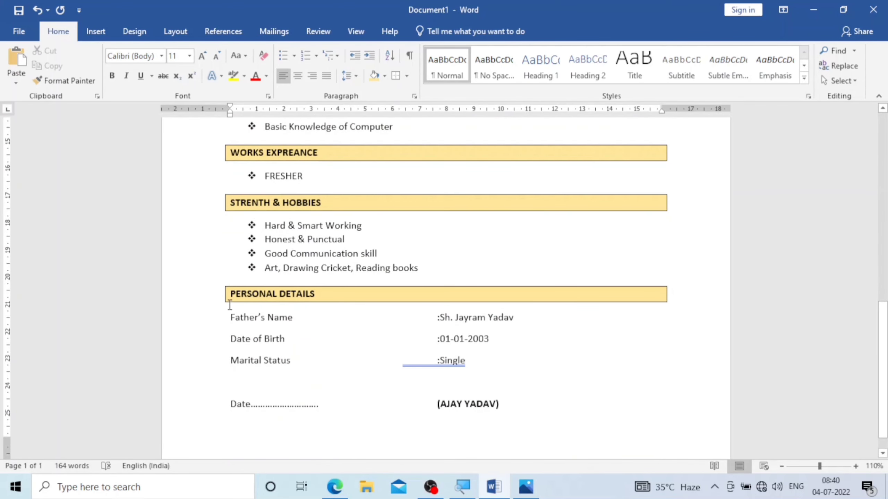
Remove the space after paragraph for the three Personal Details rows.
mouse_move(231, 317)
left_mouse_down()
mouse_move(292, 348)
mouse_move(476, 353)
mouse_move(491, 369)
left_mouse_up()
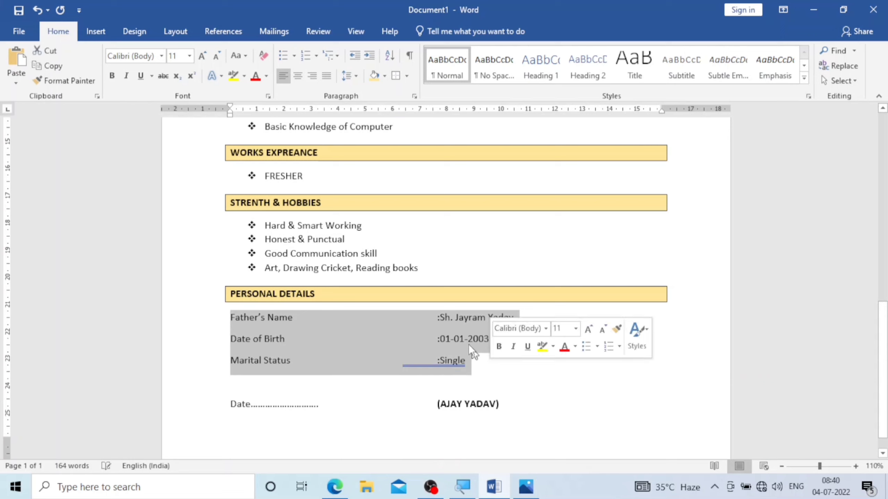
left_click(355, 74)
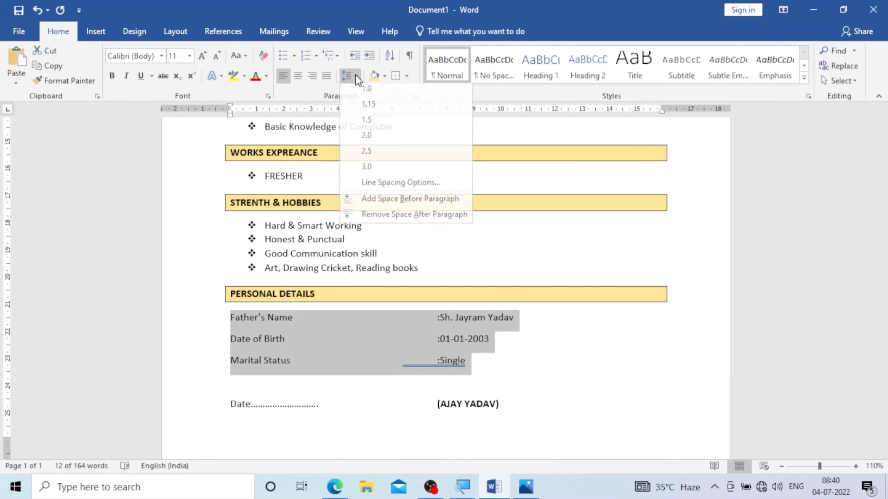
left_click(384, 217)
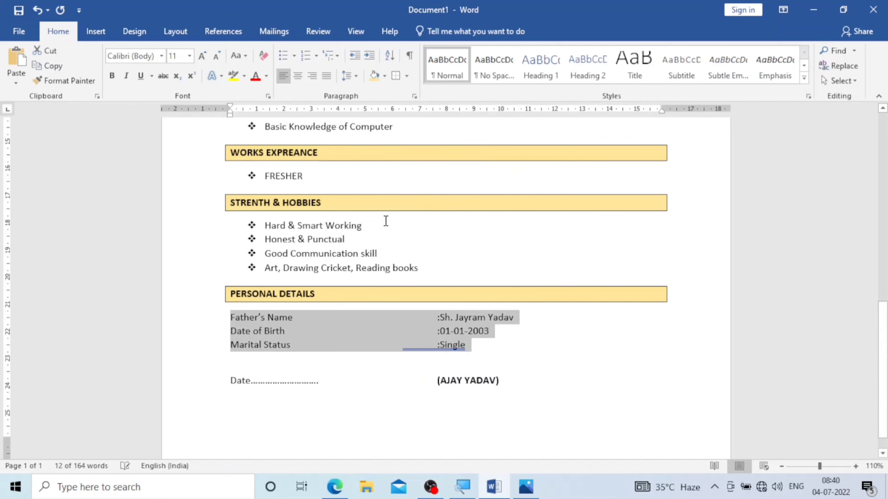
left_click(530, 350)
scroll(531, 346, "up", 5)
scroll(531, 323, "up", 5)
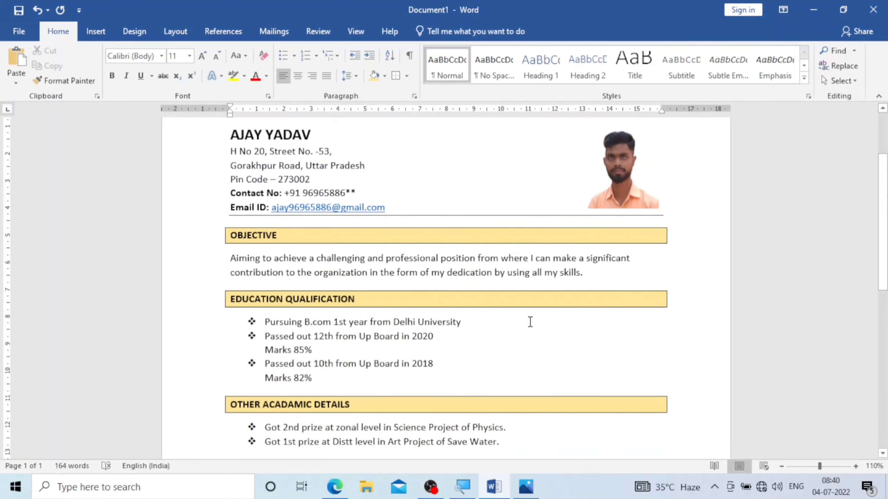
scroll(584, 321, "down", 8)
scroll(529, 317, "down", 2)
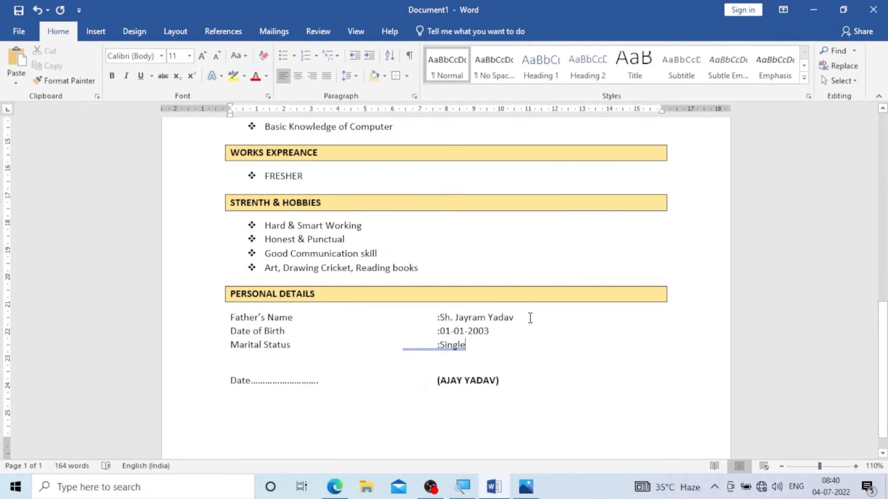
Compare the layout against RESUME2.pdf in Edge, then return to the Word resume.
left_click(337, 489)
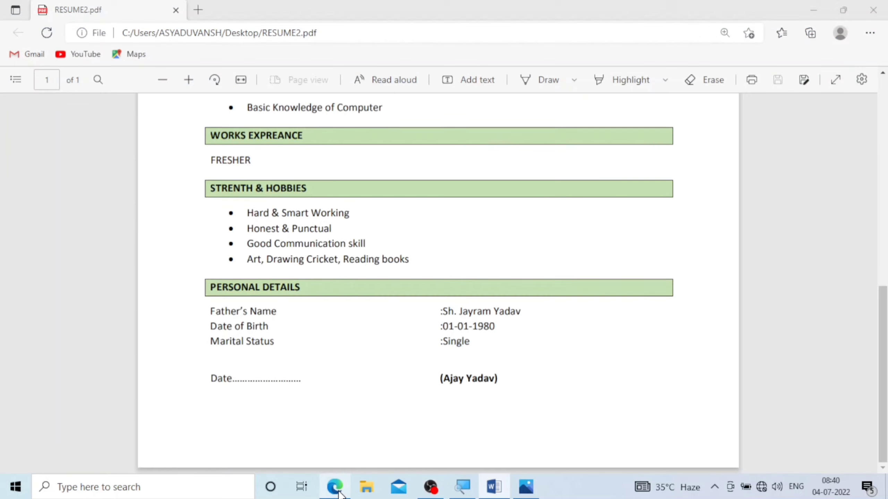
scroll(354, 307, "up", 2)
scroll(355, 307, "down", 2)
scroll(355, 308, "up", 6)
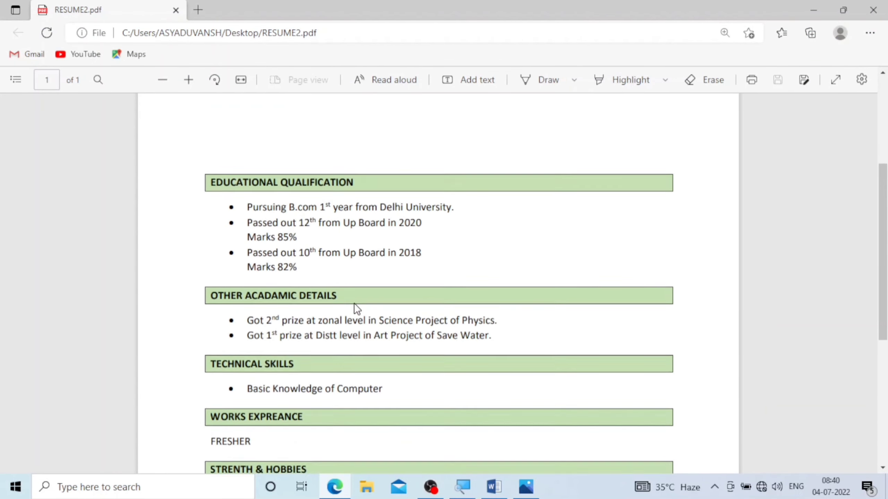
scroll(354, 304, "up", 5)
scroll(354, 303, "down", 2)
scroll(354, 304, "down", 9)
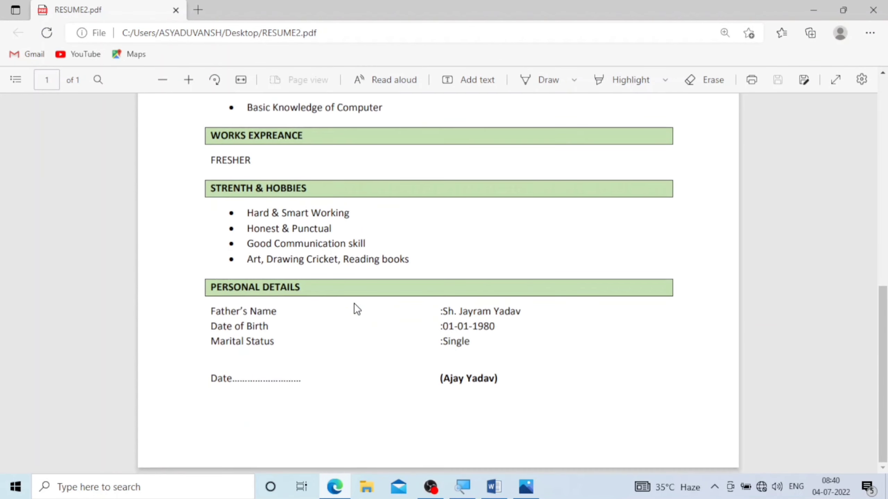
scroll(354, 303, "up", 10)
left_click(494, 486)
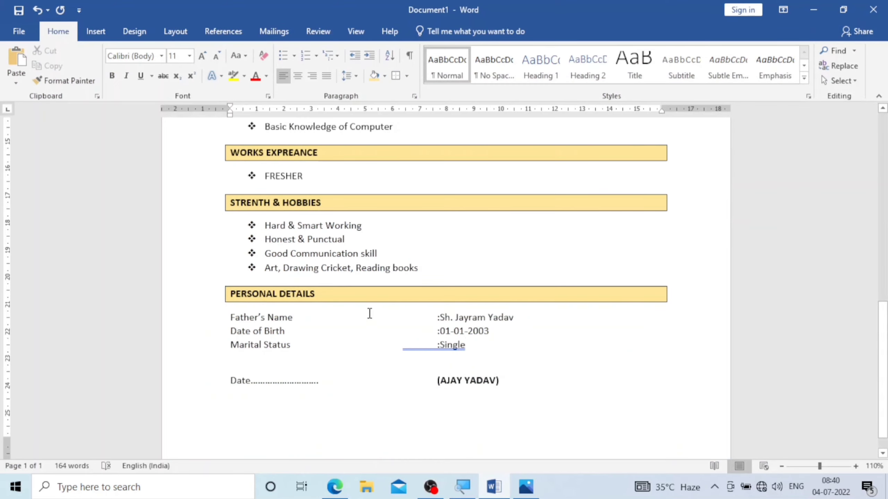
Shade the OBJECTIVE heading bar Green, Accent 6, Lighter 40%.
scroll(369, 313, "up", 3)
scroll(367, 311, "up", 3)
scroll(364, 308, "up", 4)
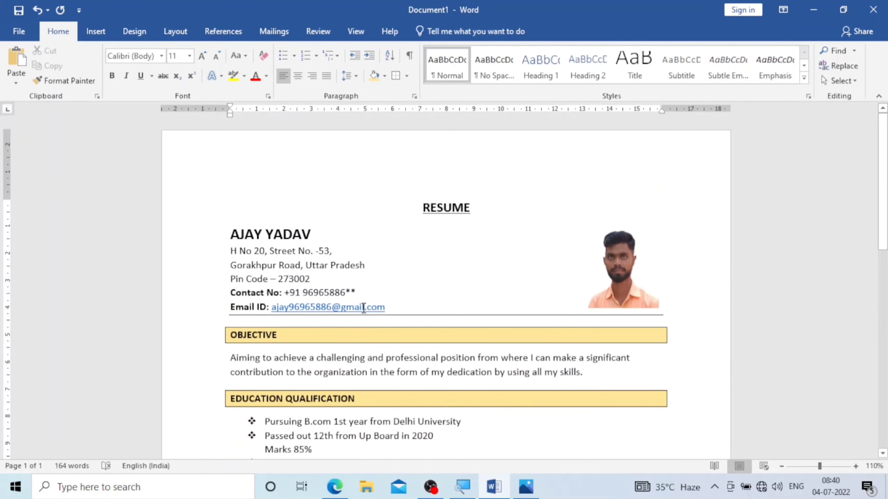
left_click(364, 334)
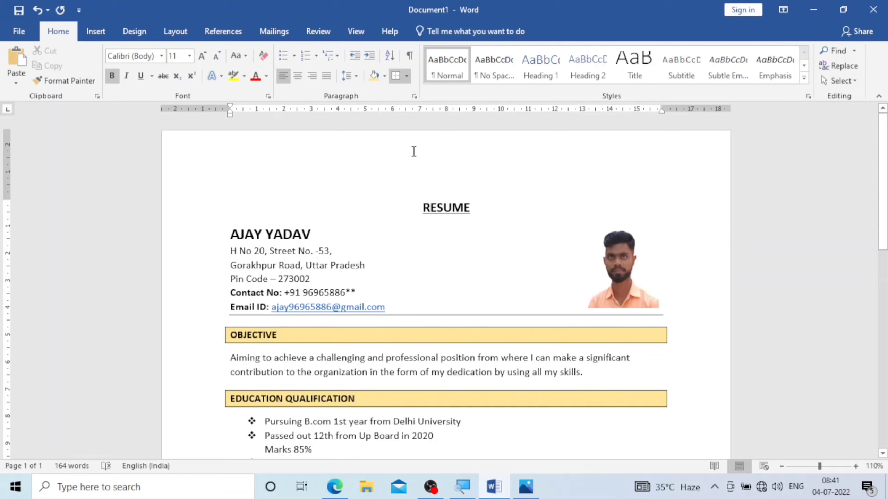
left_click(384, 76)
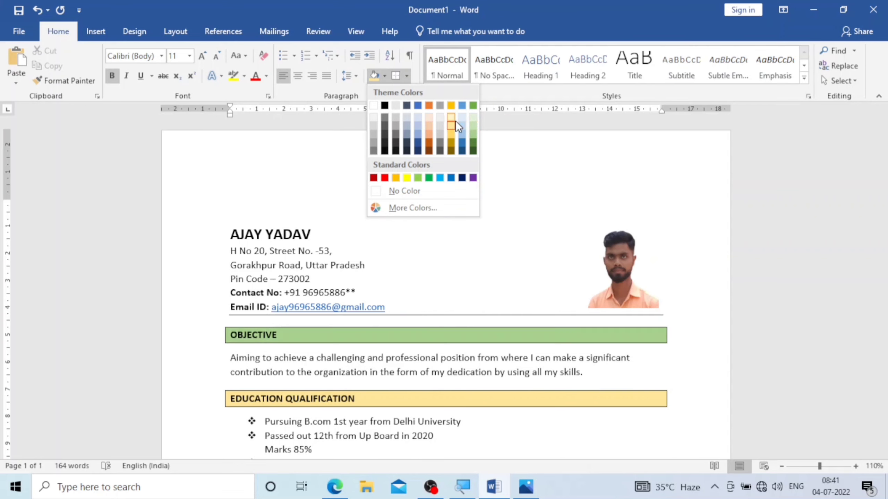
left_click(473, 105)
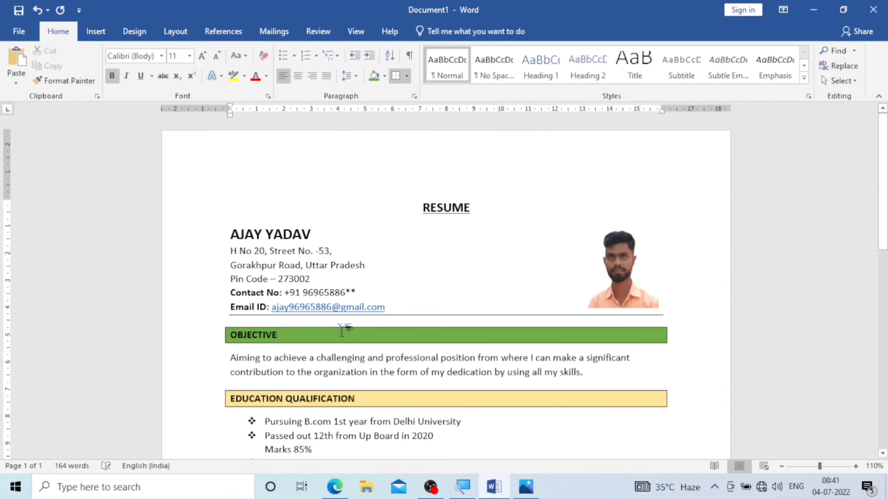
left_click(384, 76)
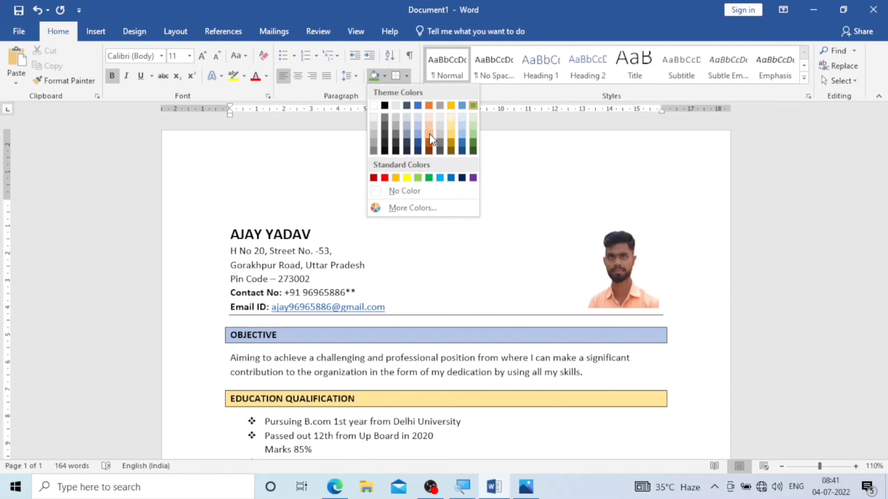
left_click(472, 128)
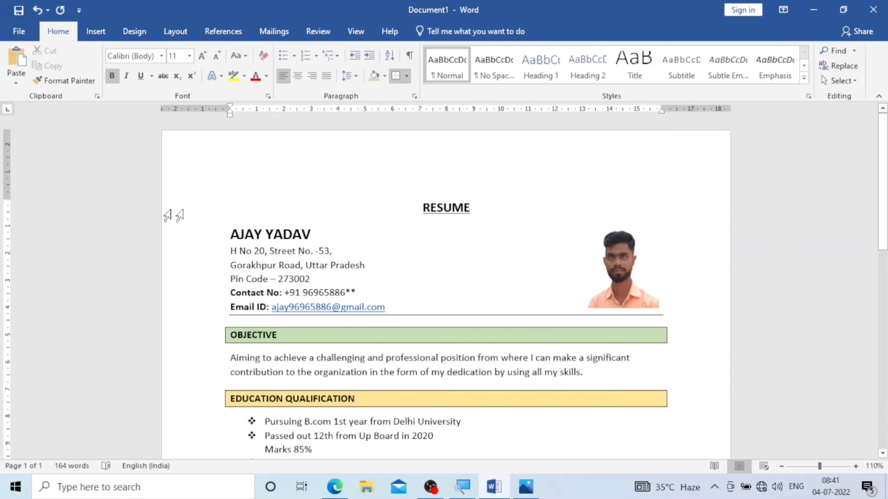
Copy the OBJECTIVE shading onto EDUCATION QUALIFICATION with Format Painter.
left_click(84, 81)
left_click(300, 398)
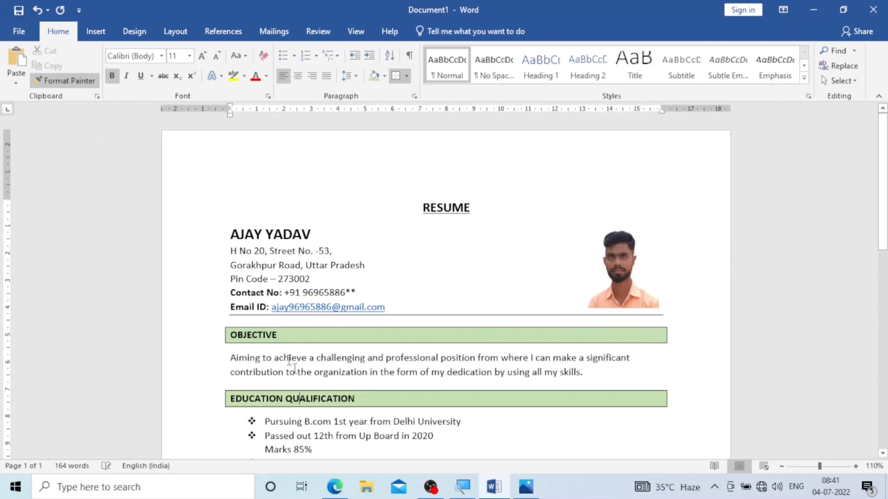
scroll(245, 314, "down", 3)
Format-paint the light green shading onto OTHER ACADAMIC DETAILS, TECHNICAL SKILLS and WORKS EXPREANCE.
left_click(70, 80)
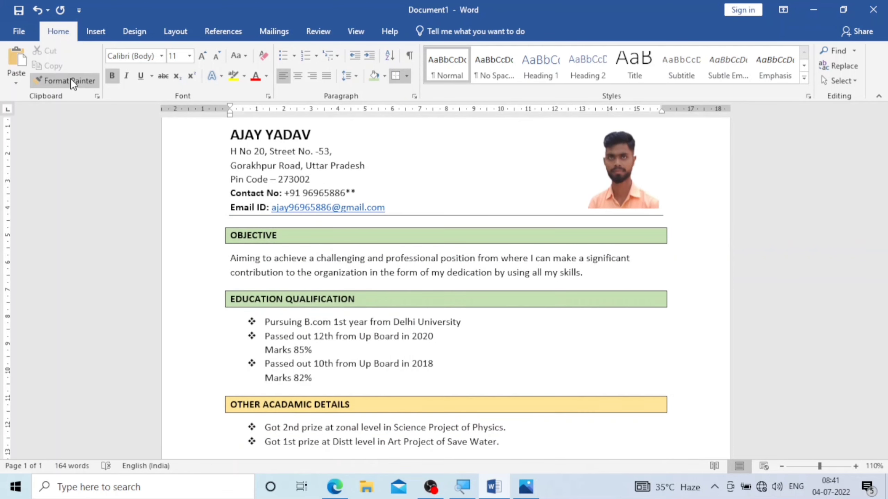
left_click(296, 405)
scroll(296, 384, "down", 3)
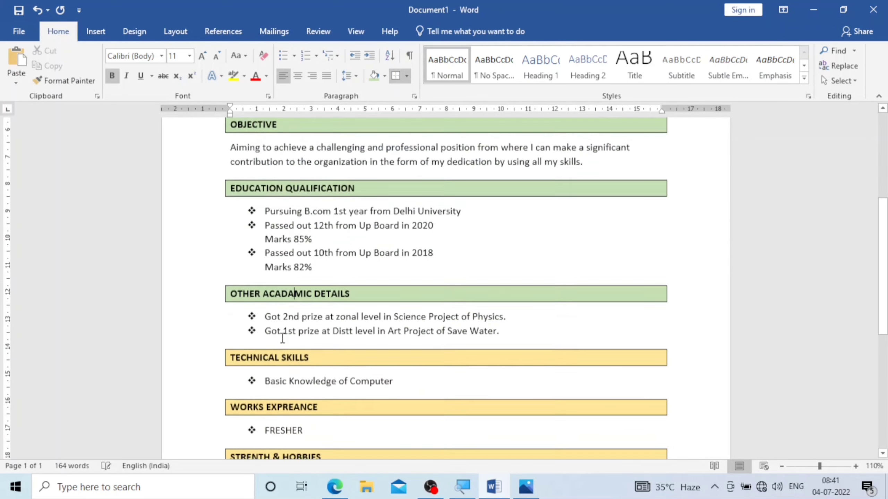
scroll(209, 245, "down", 1)
left_click(66, 81)
scroll(257, 294, "down", 1)
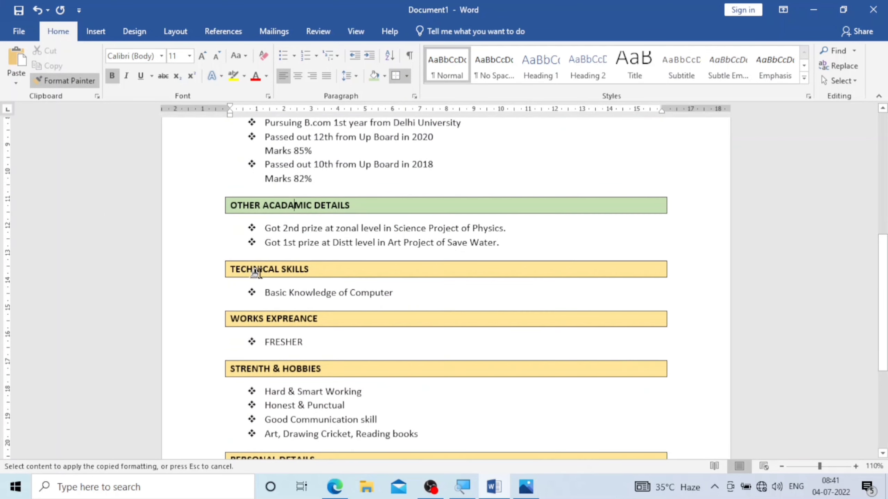
left_click(262, 270)
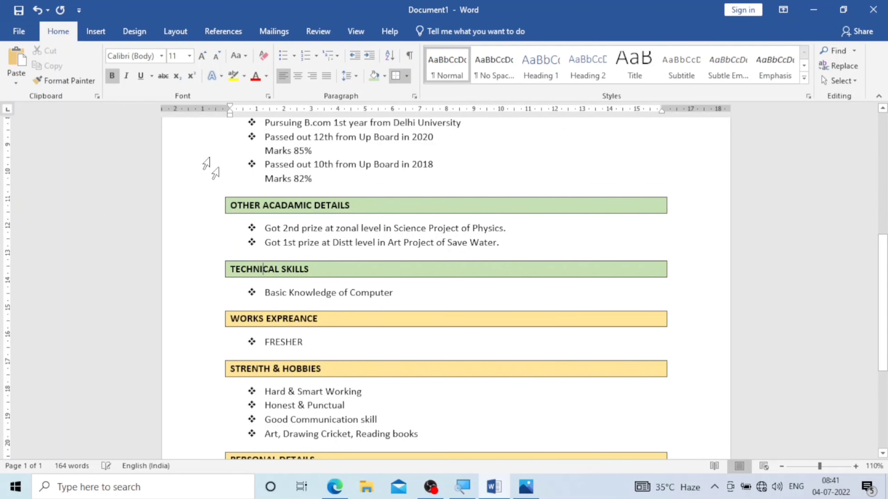
left_click(69, 80)
left_click(267, 317)
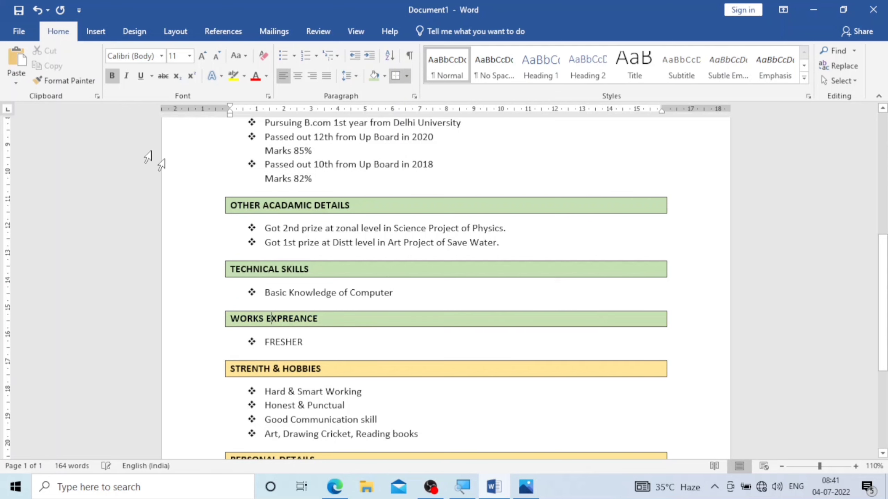
Format-paint the light green shading onto STRENTH & HOBBIES and PERSONAL DETAILS.
left_click(62, 81)
scroll(424, 212, "down", 3)
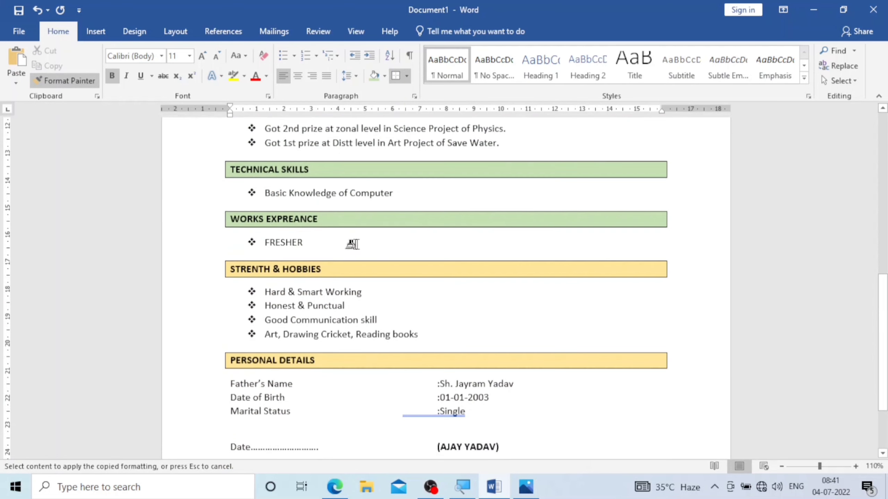
left_click(337, 271)
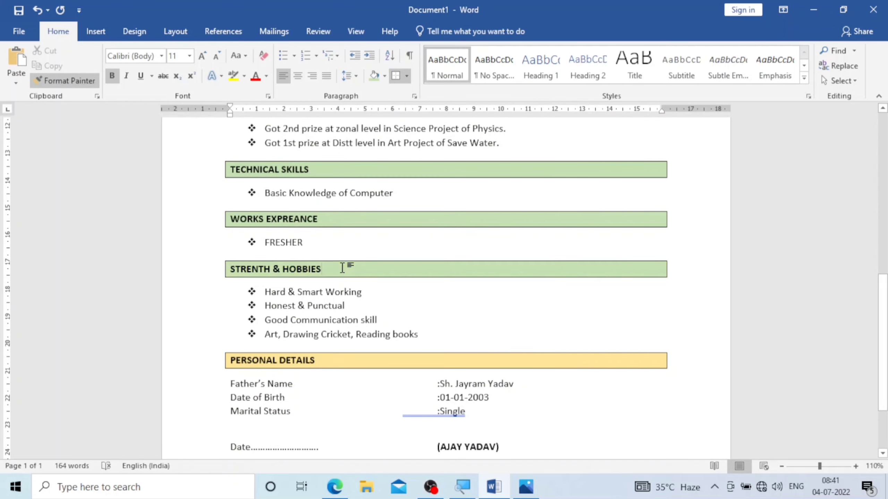
left_click(56, 82)
left_click(314, 362)
scroll(315, 362, "down", 3)
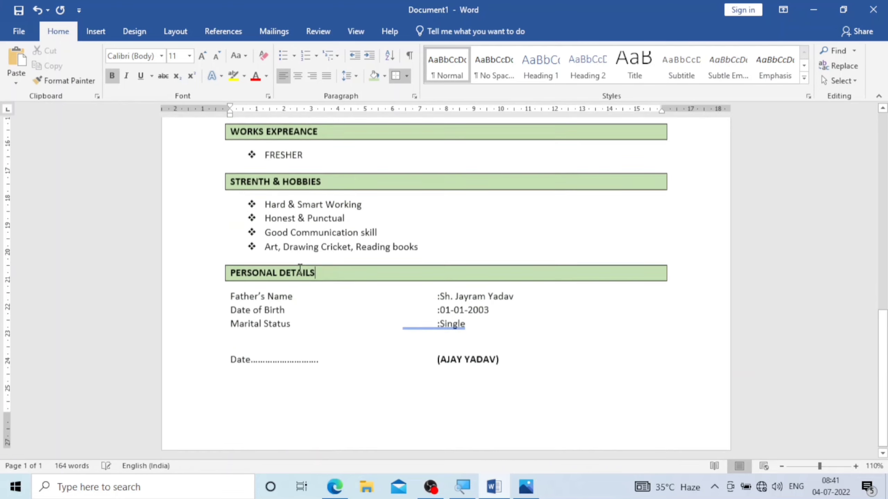
scroll(325, 258, "up", 2)
scroll(325, 258, "up", 10)
scroll(325, 258, "up", 5)
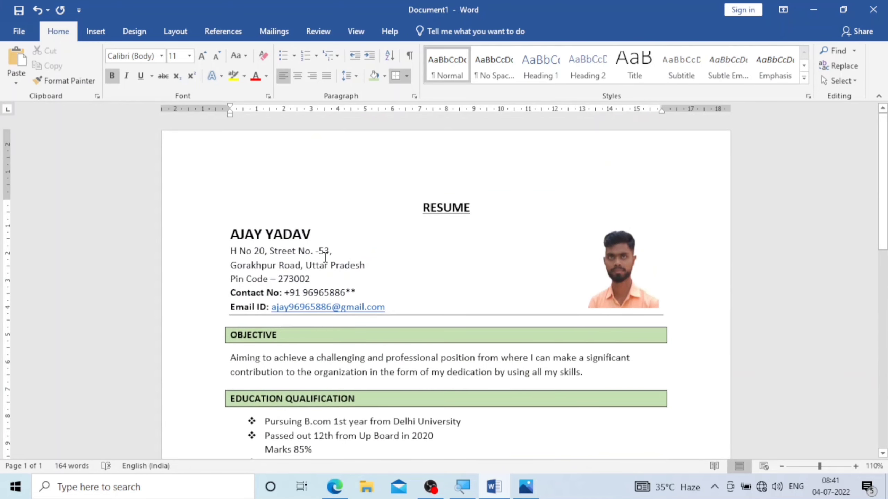
scroll(325, 258, "down", 4)
scroll(336, 266, "down", 5)
scroll(338, 283, "down", 5)
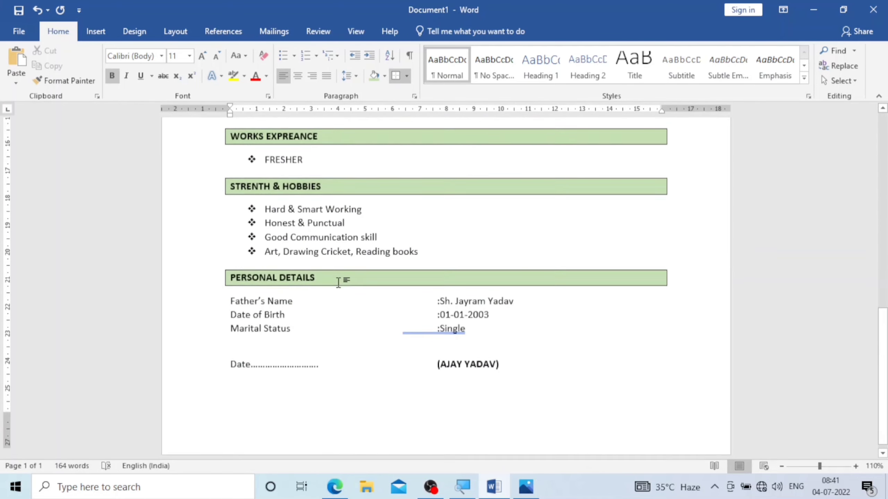
scroll(338, 283, "up", 5)
scroll(339, 283, "up", 5)
scroll(339, 283, "up", 2)
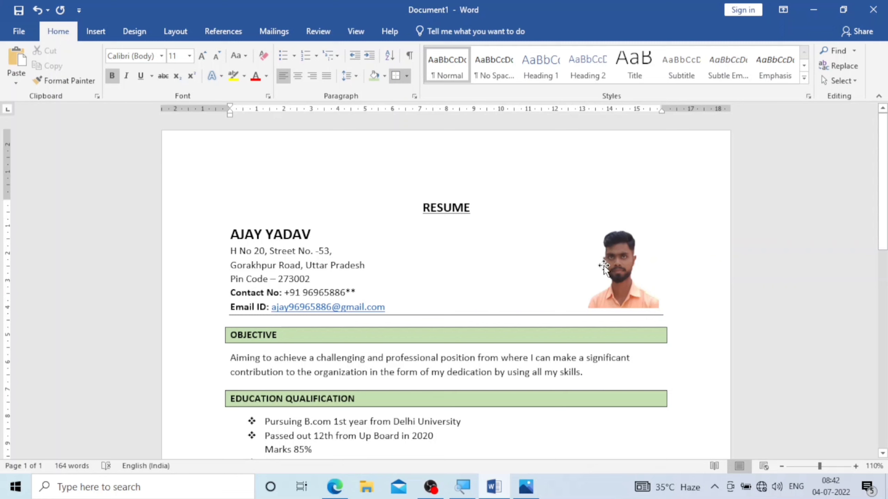
Nudge the profile photo into place beside the name header.
left_click(607, 259)
left_click_drag(608, 257, 612, 258)
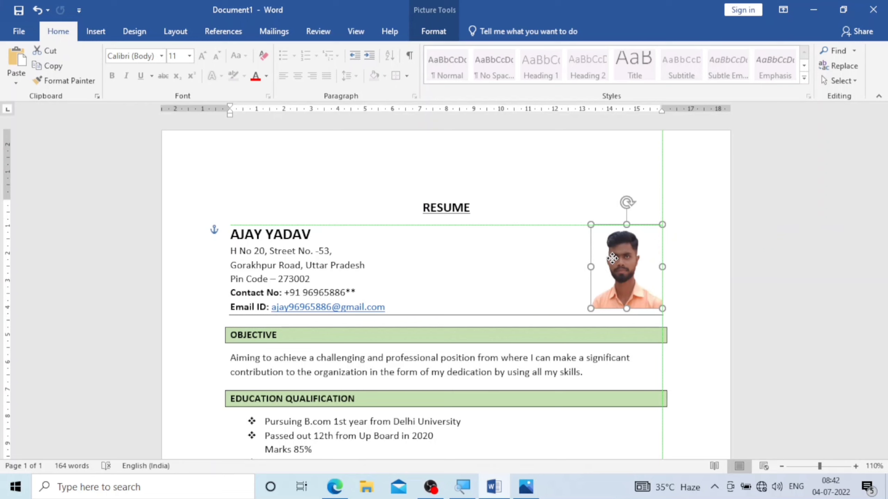
left_click_drag(612, 258, 612, 258)
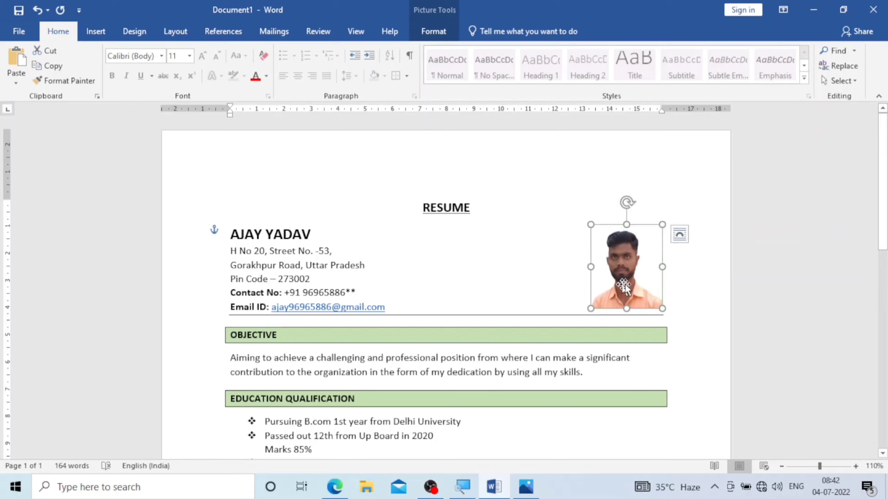
left_click(702, 292)
Show the print preview of the resume with Ctrl+P.
scroll(661, 315, "down", 3)
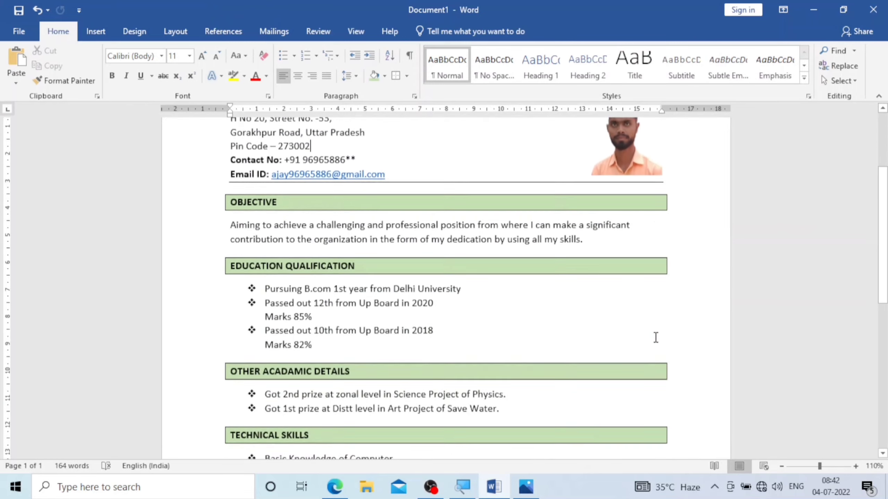
scroll(650, 325, "up", 3)
scroll(649, 324, "down", 6)
scroll(622, 320, "down", 5)
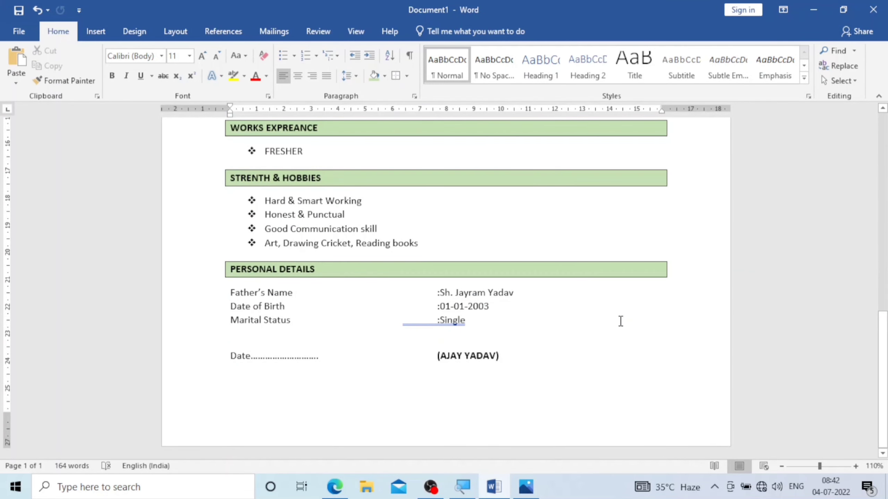
scroll(266, 154, "up", 6)
scroll(281, 166, "up", 5)
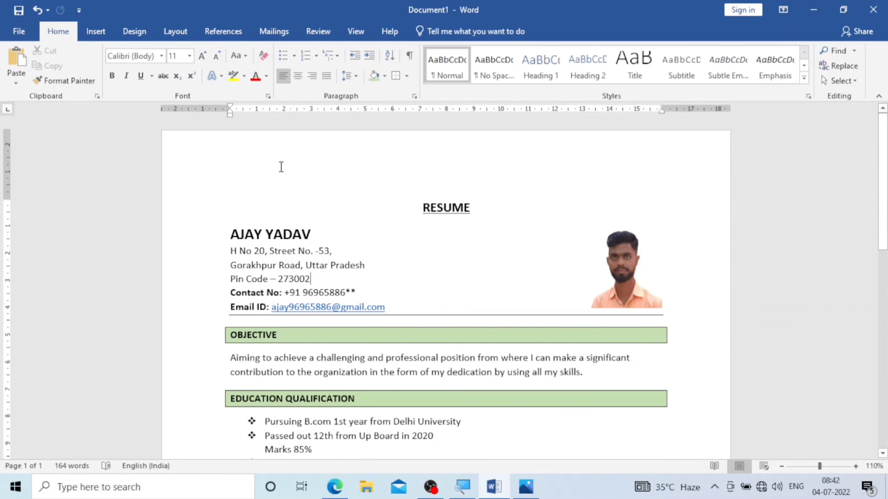
key("ctrl+p")
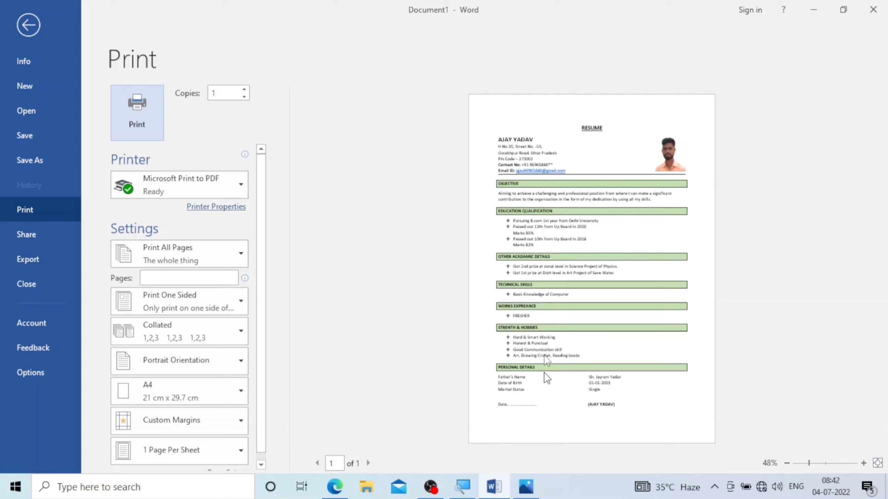
Leave print preview and bring up the Save As page with recent locations.
left_click(19, 27)
left_click(23, 31)
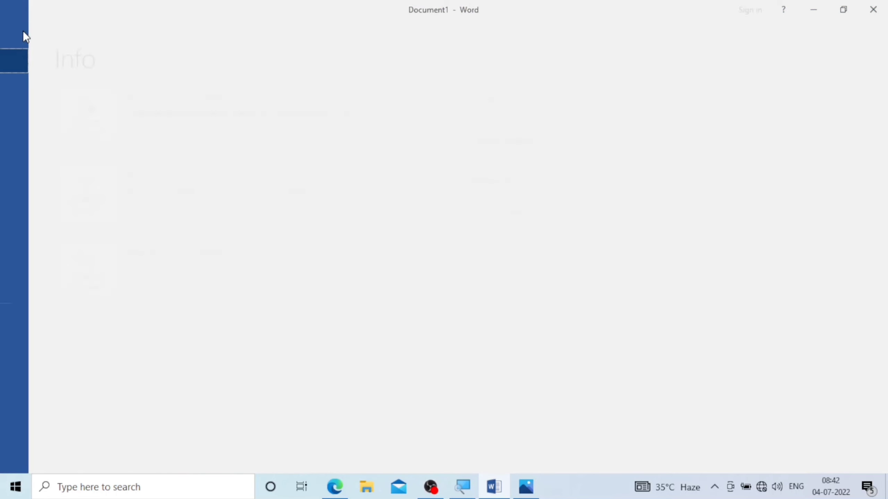
left_click(30, 160)
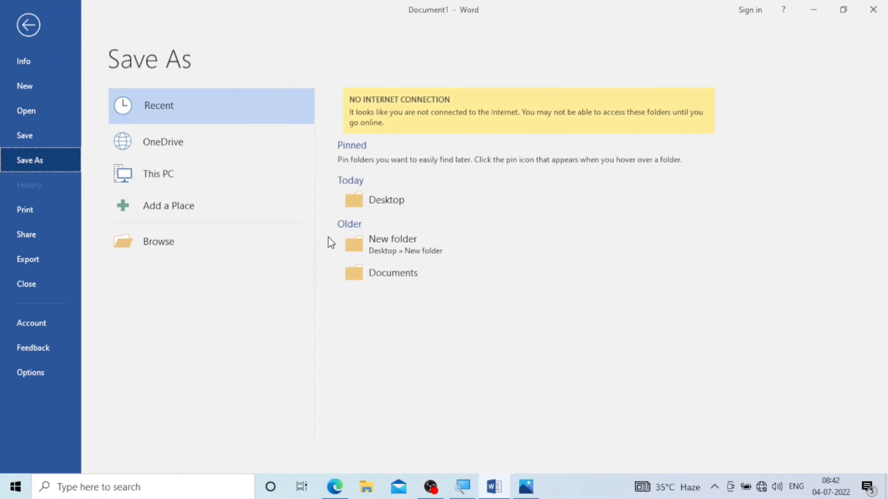
Save to the Desktop as a PDF named RESUME 3.
left_click(409, 209)
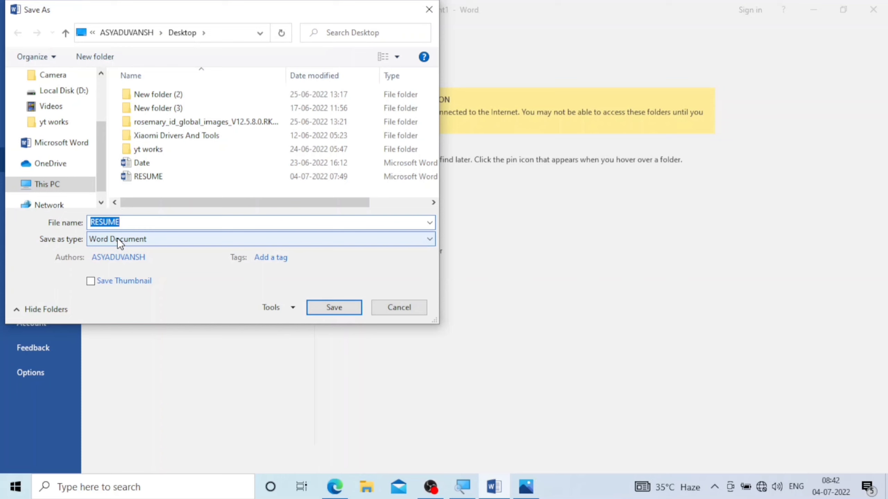
left_click(180, 239)
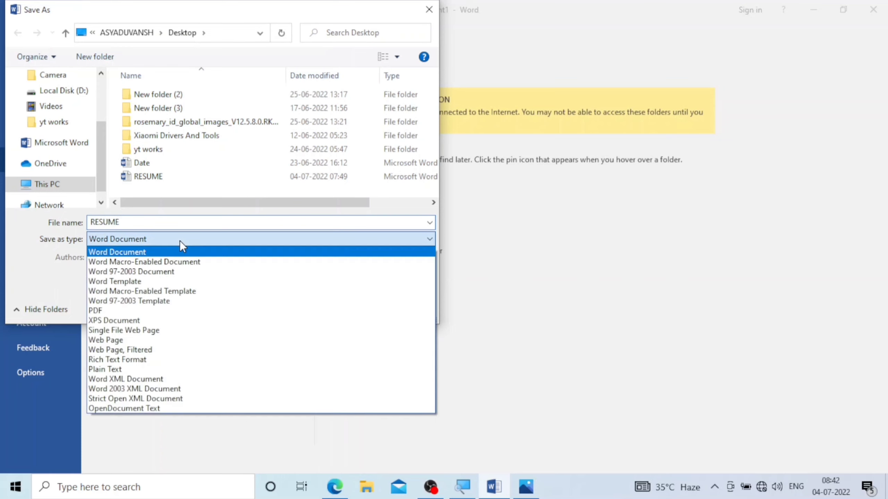
left_click(119, 311)
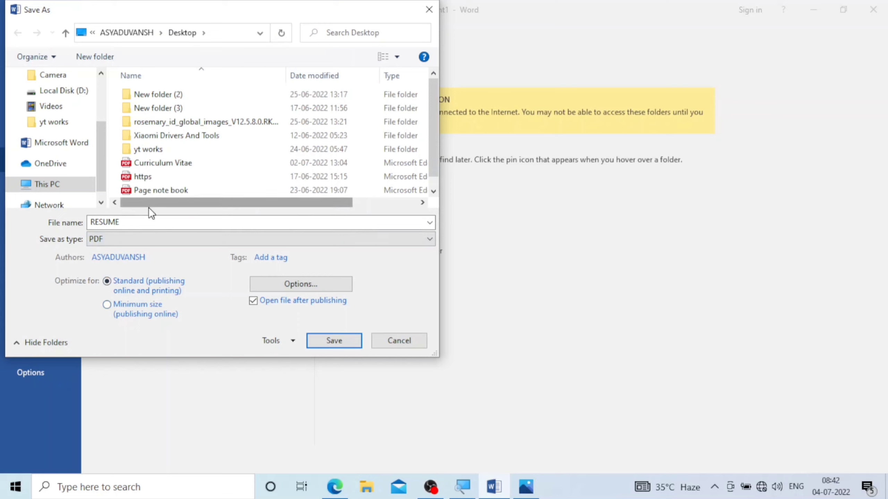
double_click(148, 223)
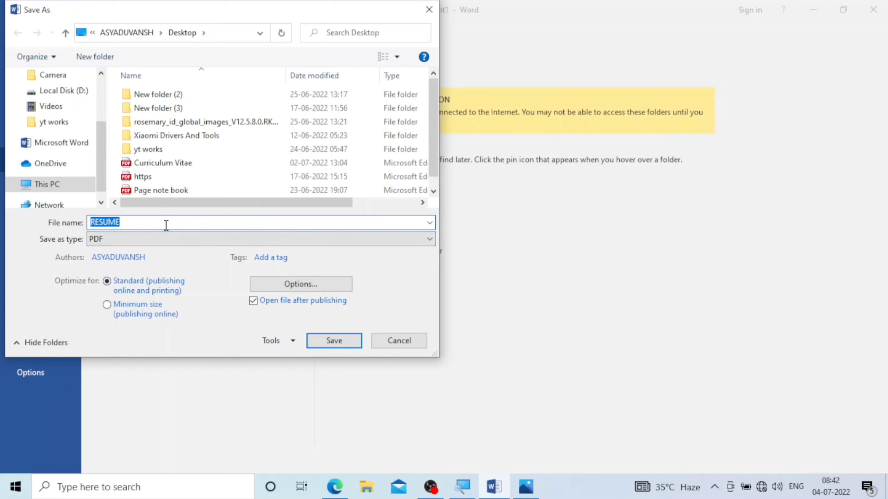
left_click(165, 227)
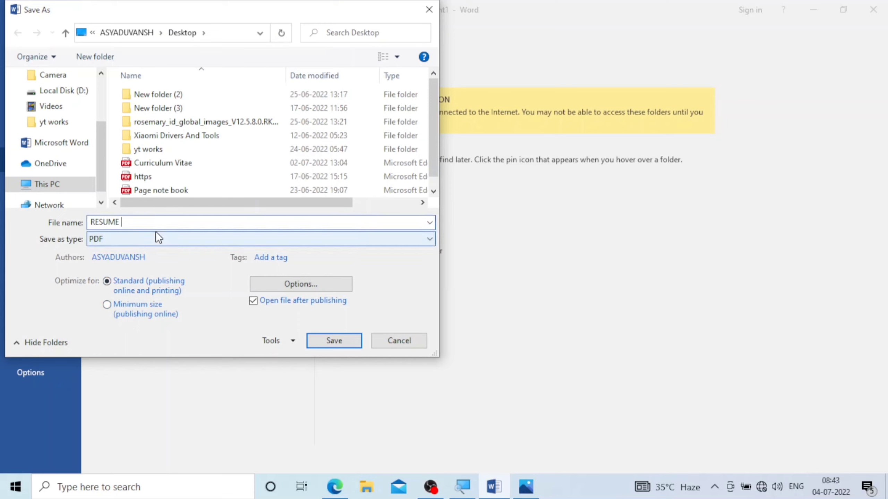
type("3")
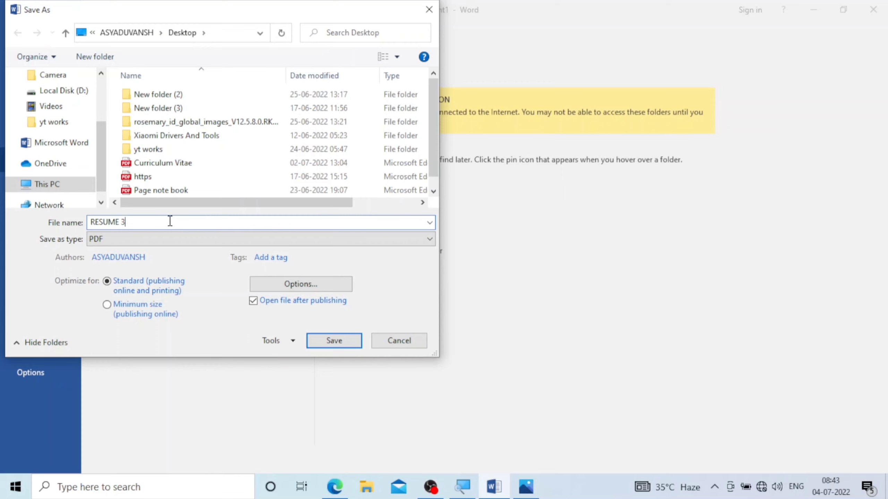
Save the resume as RESUME 3.pdf and review it as it opens in Edge.
left_click(342, 341)
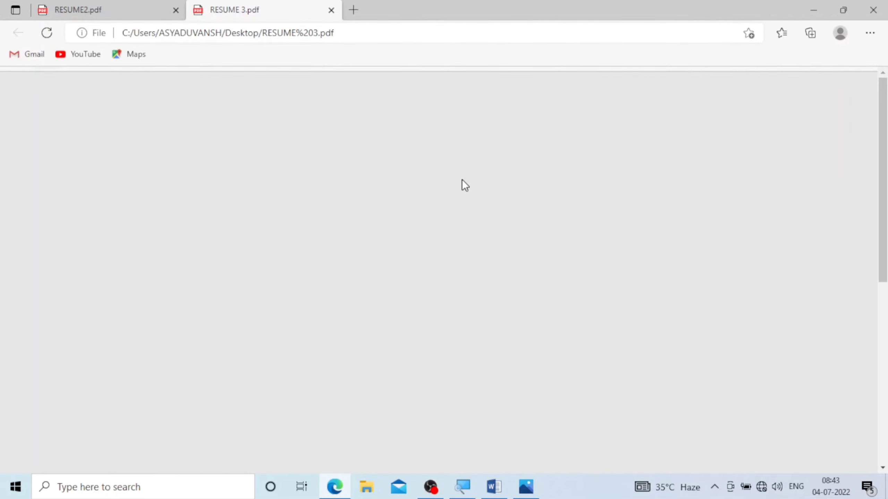
scroll(316, 267, "down", 2)
scroll(316, 267, "down", 8)
scroll(316, 269, "up", 10)
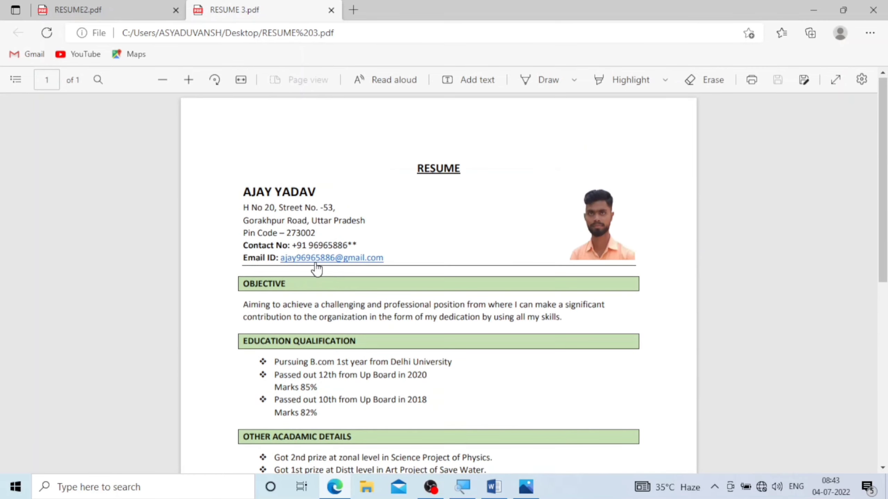
Compare it against the older RESUME2.pdf in the other Edge tab.
left_click(128, 9)
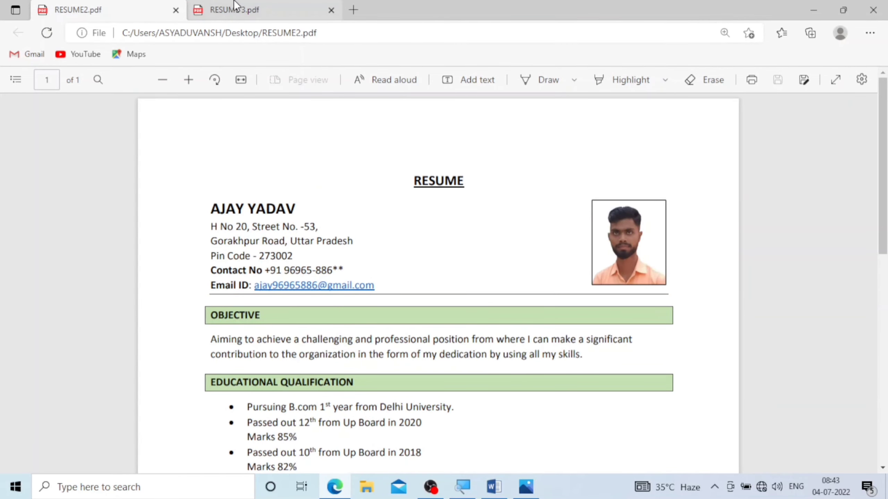
scroll(301, 215, "down", 3)
scroll(300, 220, "up", 3)
Return to RESUME 3.pdf and scroll through the one-page resume with its green heading bars.
left_click(259, 10)
scroll(314, 217, "down", 2)
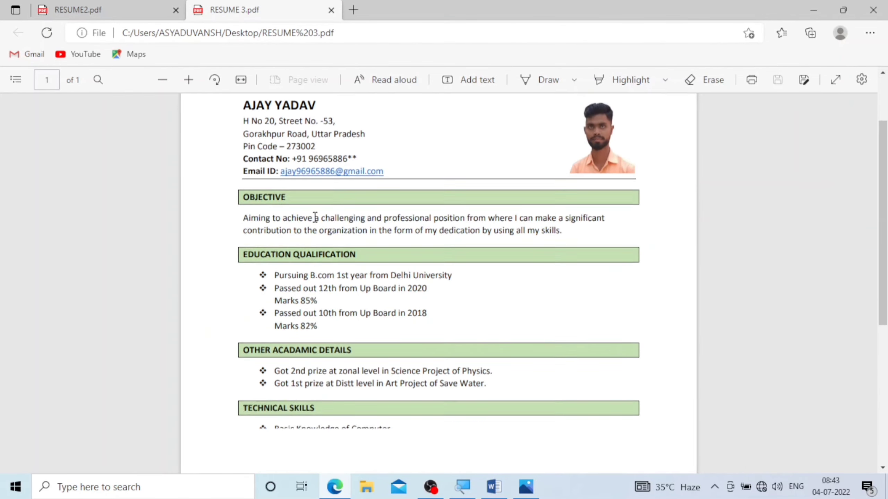
scroll(315, 217, "down", 4)
scroll(311, 223, "down", 2)
scroll(308, 227, "up", 5)
scroll(304, 233, "up", 2)
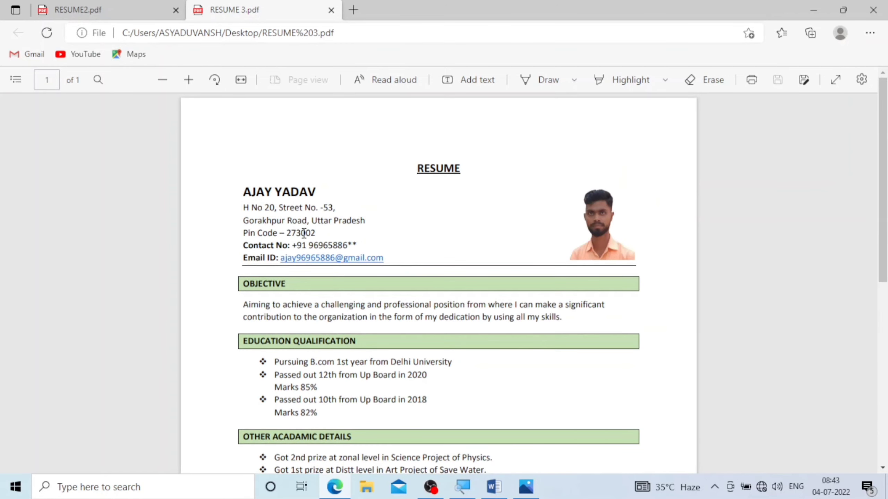
scroll(303, 231, "up", 3, "ctrl")
scroll(303, 231, "down", 1)
scroll(303, 229, "down", 5, "ctrl")
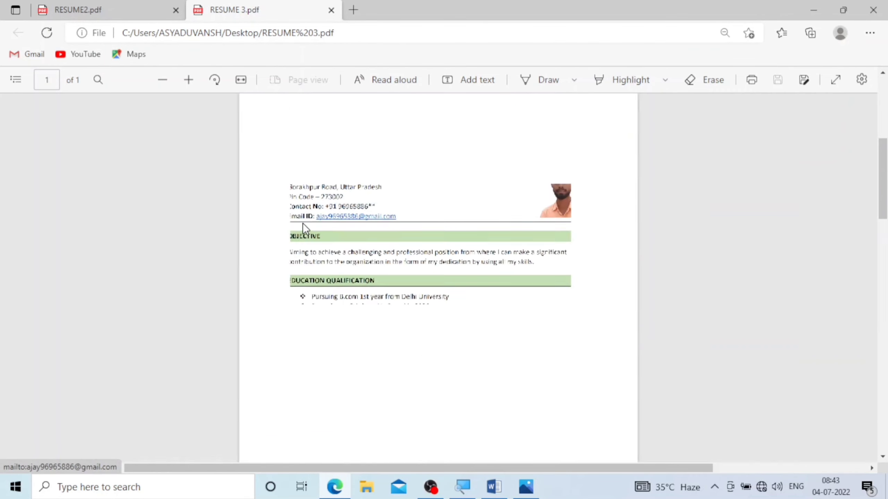
scroll(304, 231, "down", 1, "ctrl")
scroll(305, 229, "down", 2)
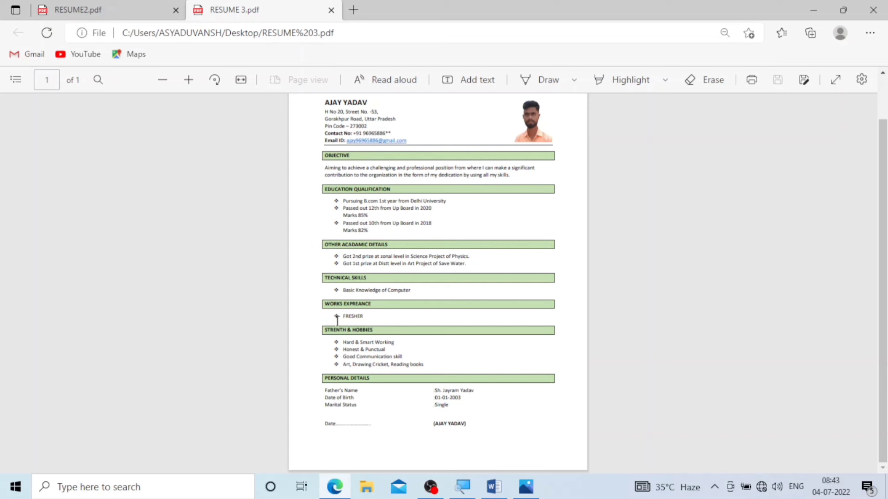
scroll(340, 320, "up", 2)
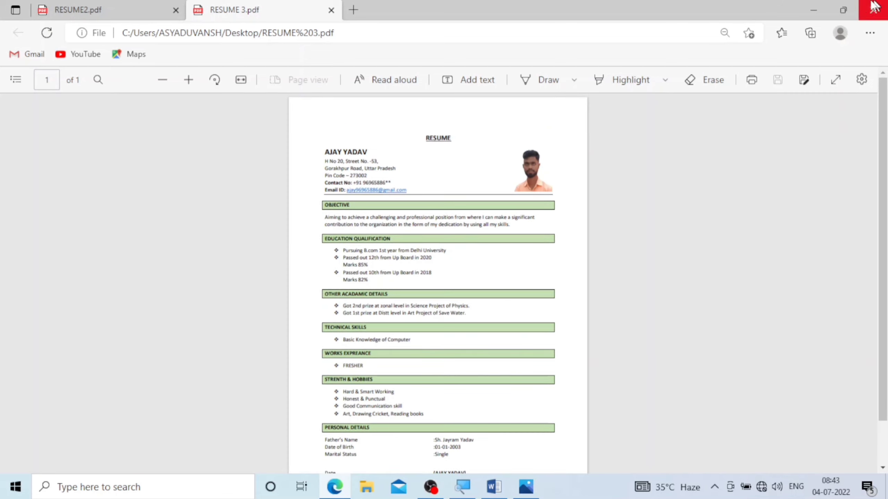
Minimize Edge, Word and the photo viewer to reveal the desktop.
left_click(813, 10)
left_click(814, 10)
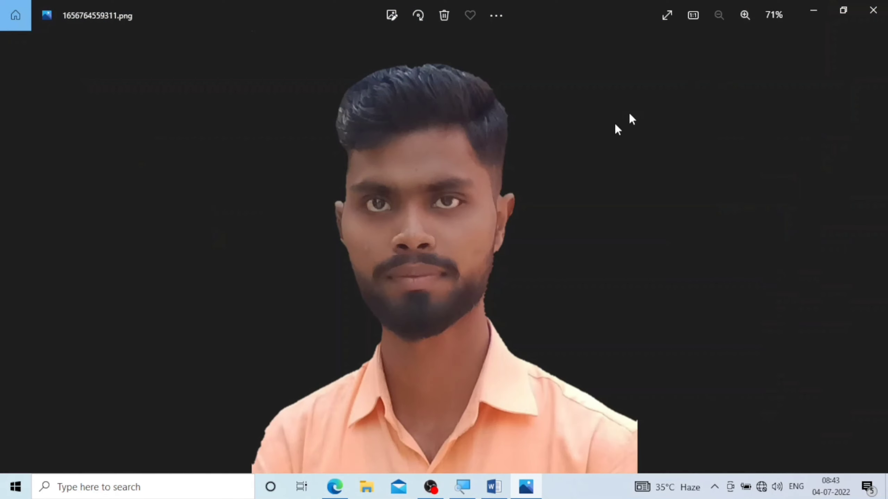
left_click(804, 7)
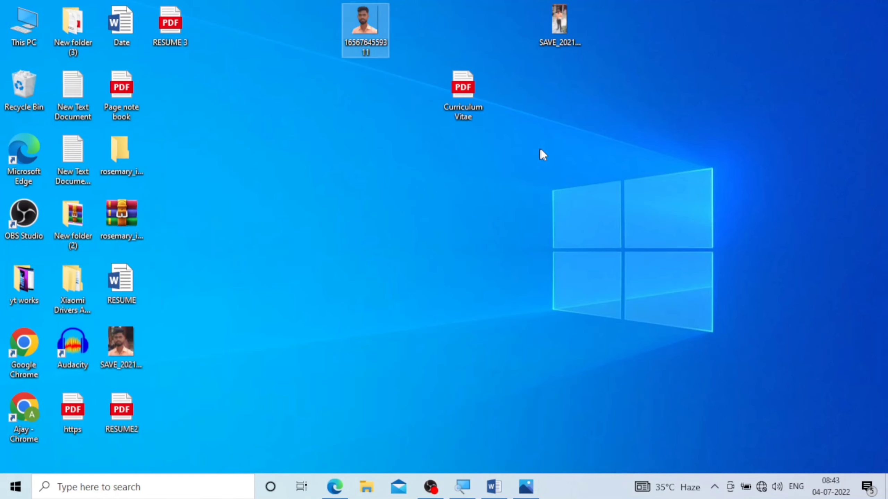
Refresh the desktop three times so the RESUME 3 PDF icon appears.
right_click(539, 149)
left_click(568, 184)
right_click(486, 173)
left_click(521, 211)
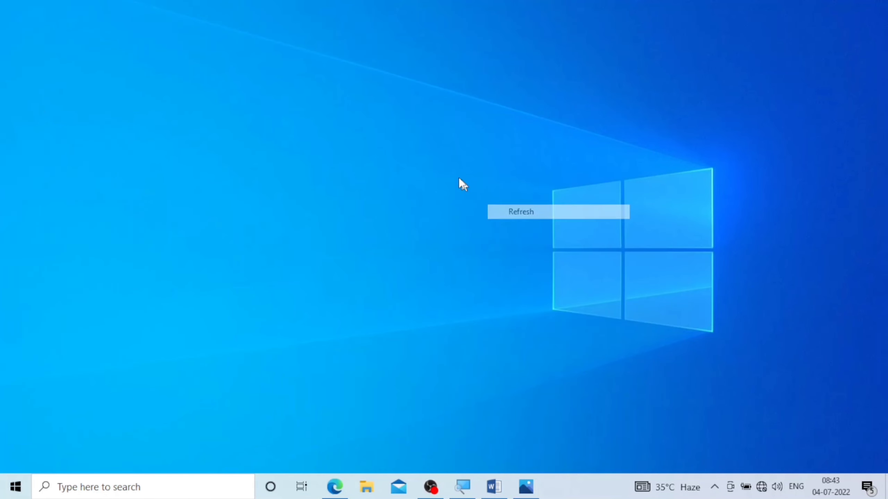
right_click(449, 175)
left_click(484, 211)
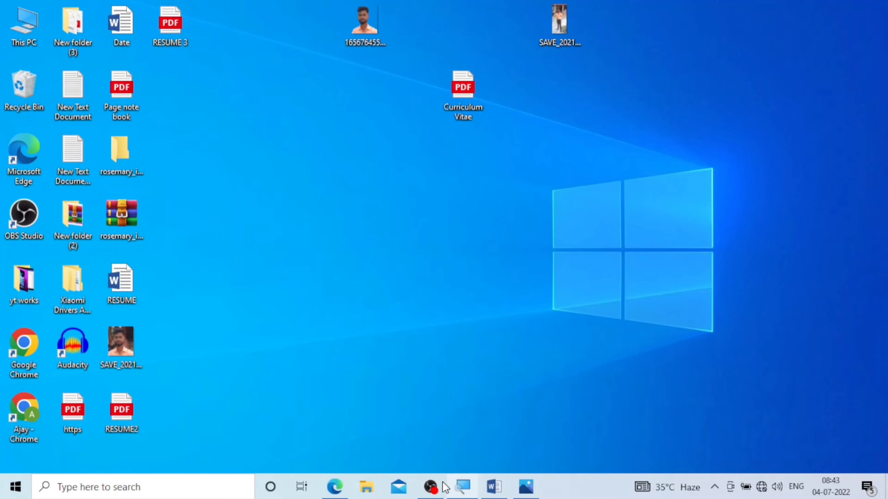
Restore Word from the taskbar and scroll the resume down and back to its name and photo.
left_click(497, 491)
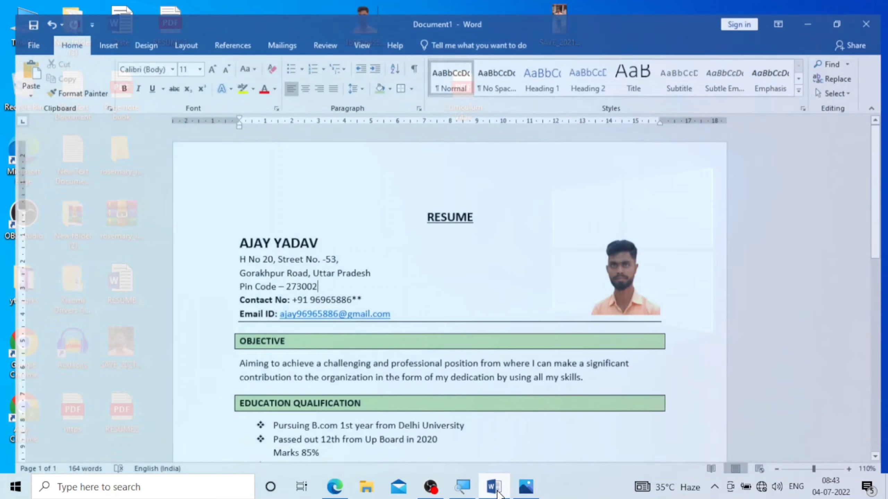
scroll(454, 300, "down", 2)
scroll(436, 291, "down", 3)
scroll(440, 307, "down", 4)
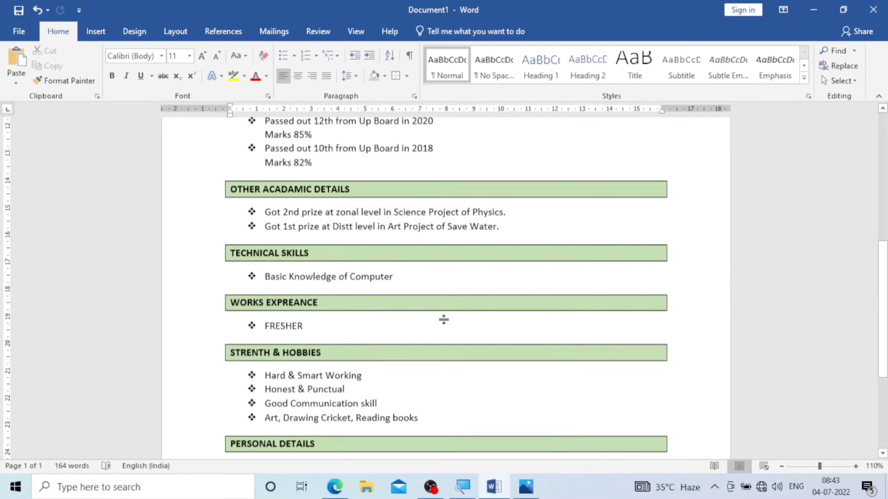
scroll(444, 320, "down", 3)
scroll(437, 342, "up", 3)
scroll(427, 365, "up", 5)
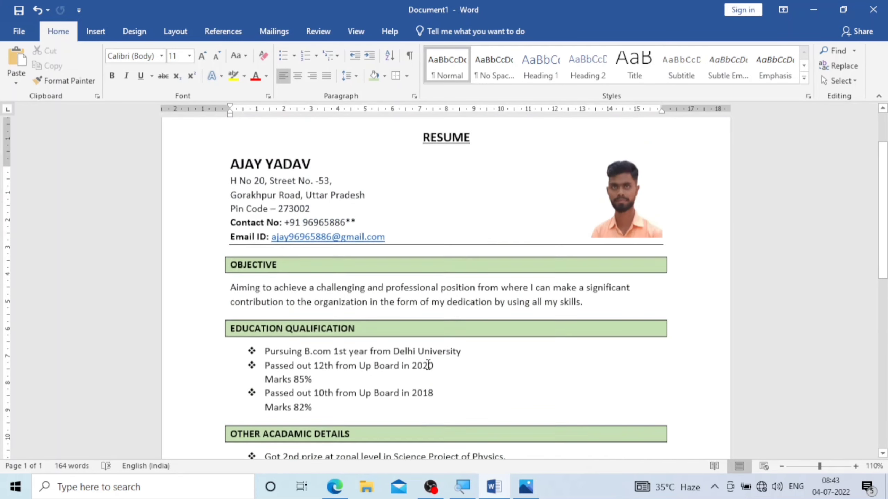
scroll(428, 364, "up", 1)
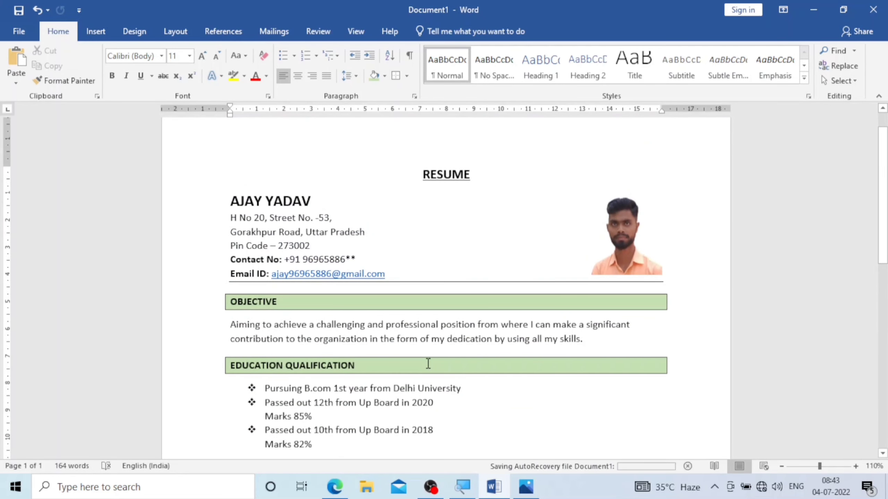